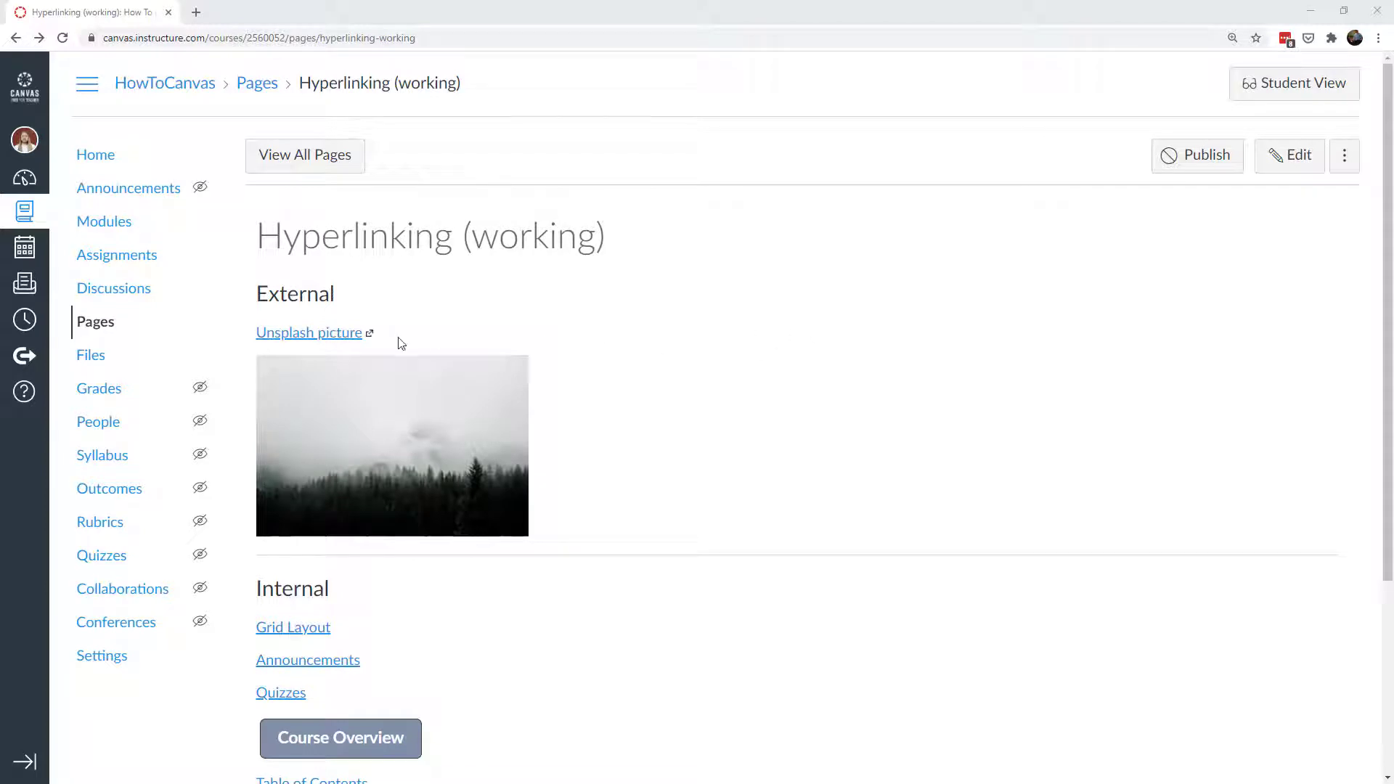
- Test the external Unsplash picture link twice, closing the photo page each time
click(320, 334)
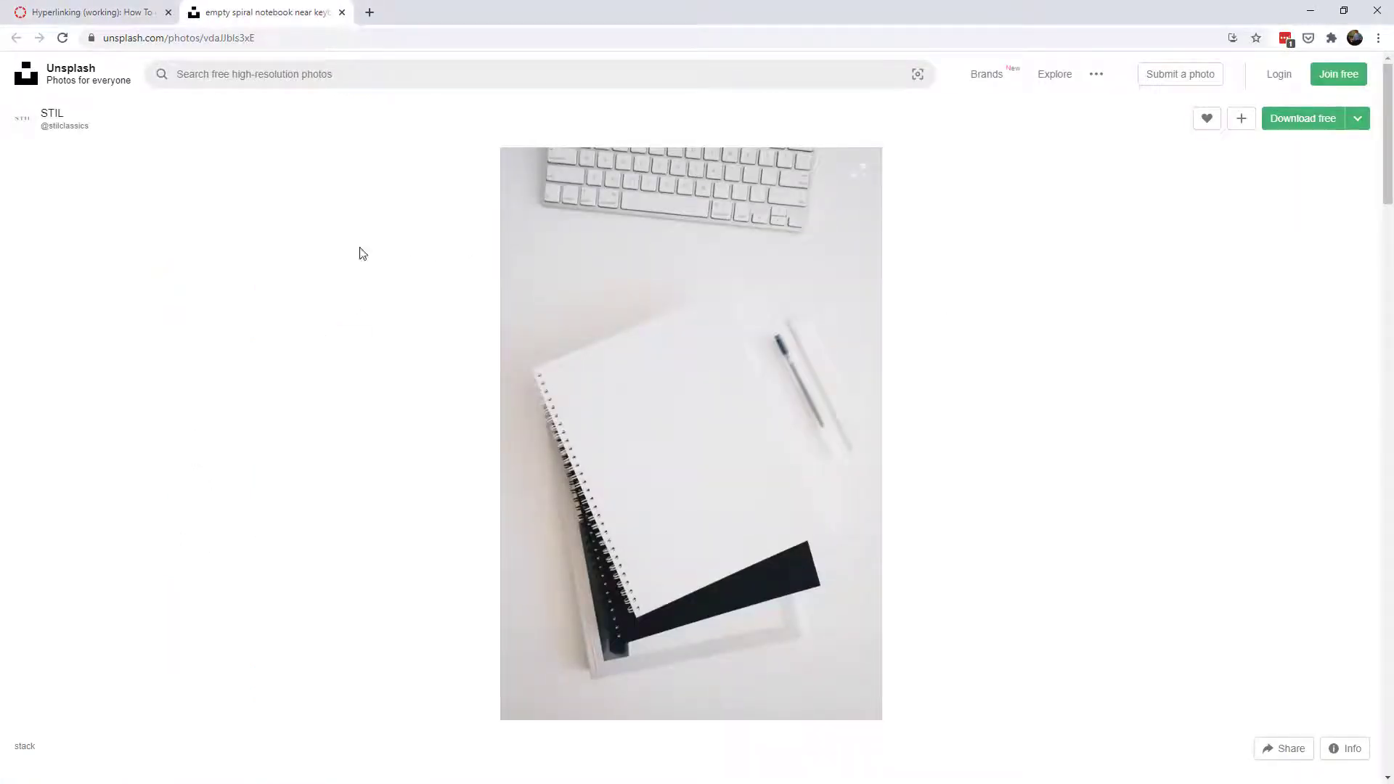
click(342, 13)
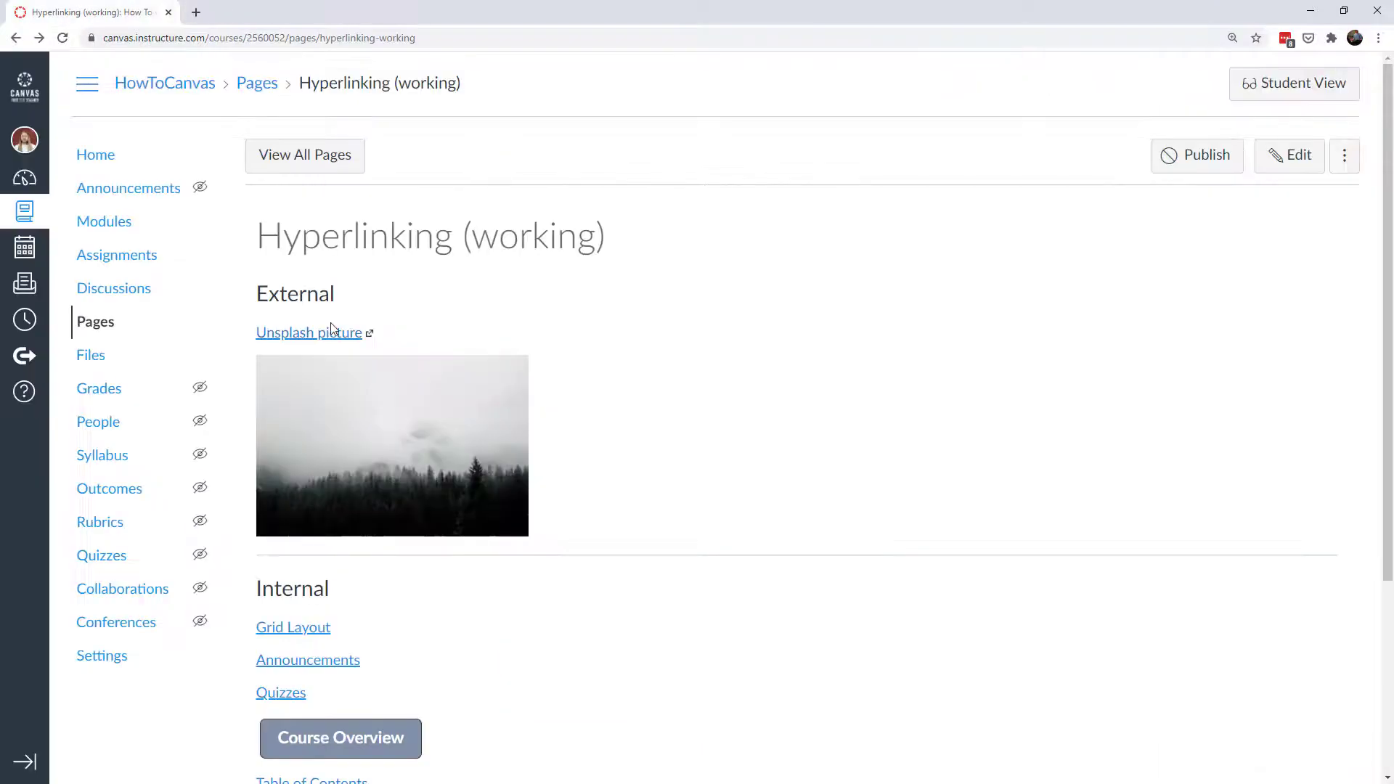
click(406, 460)
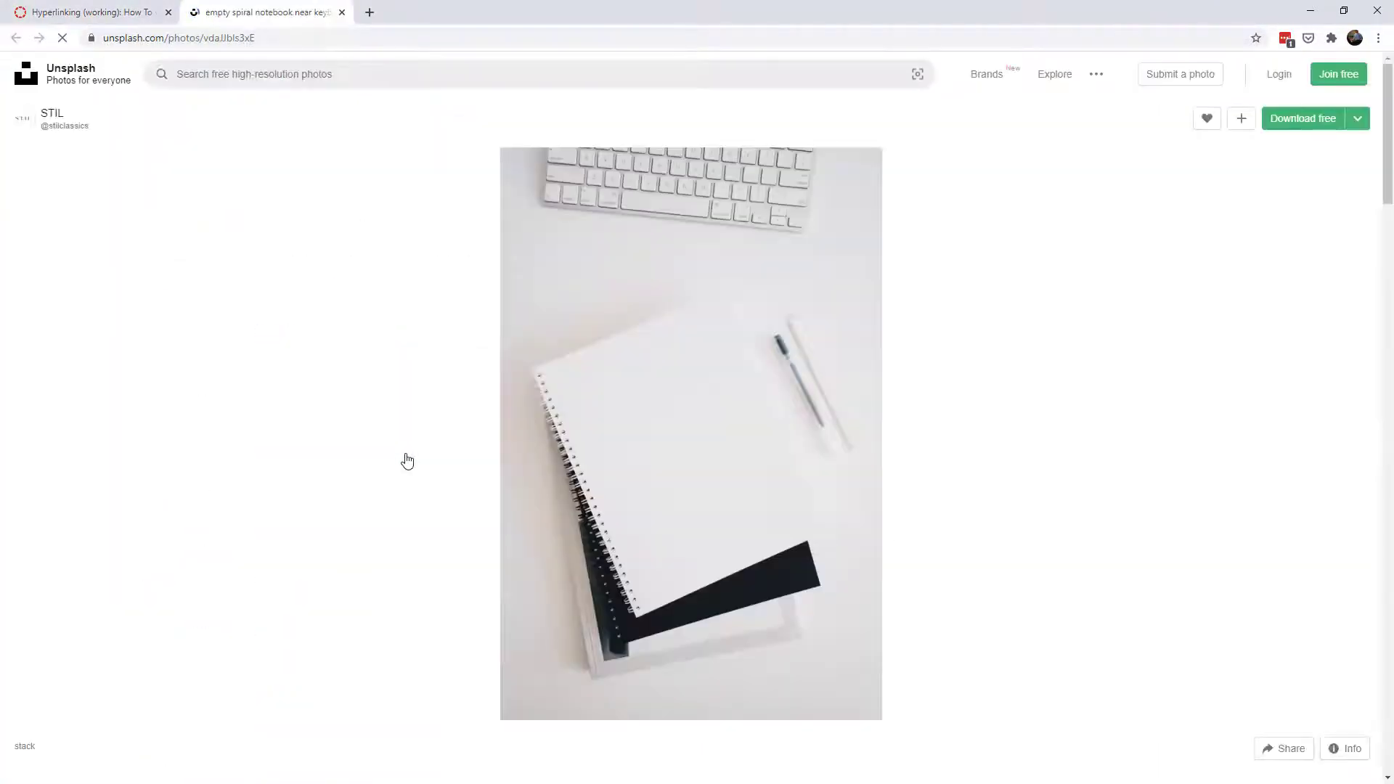
click(341, 13)
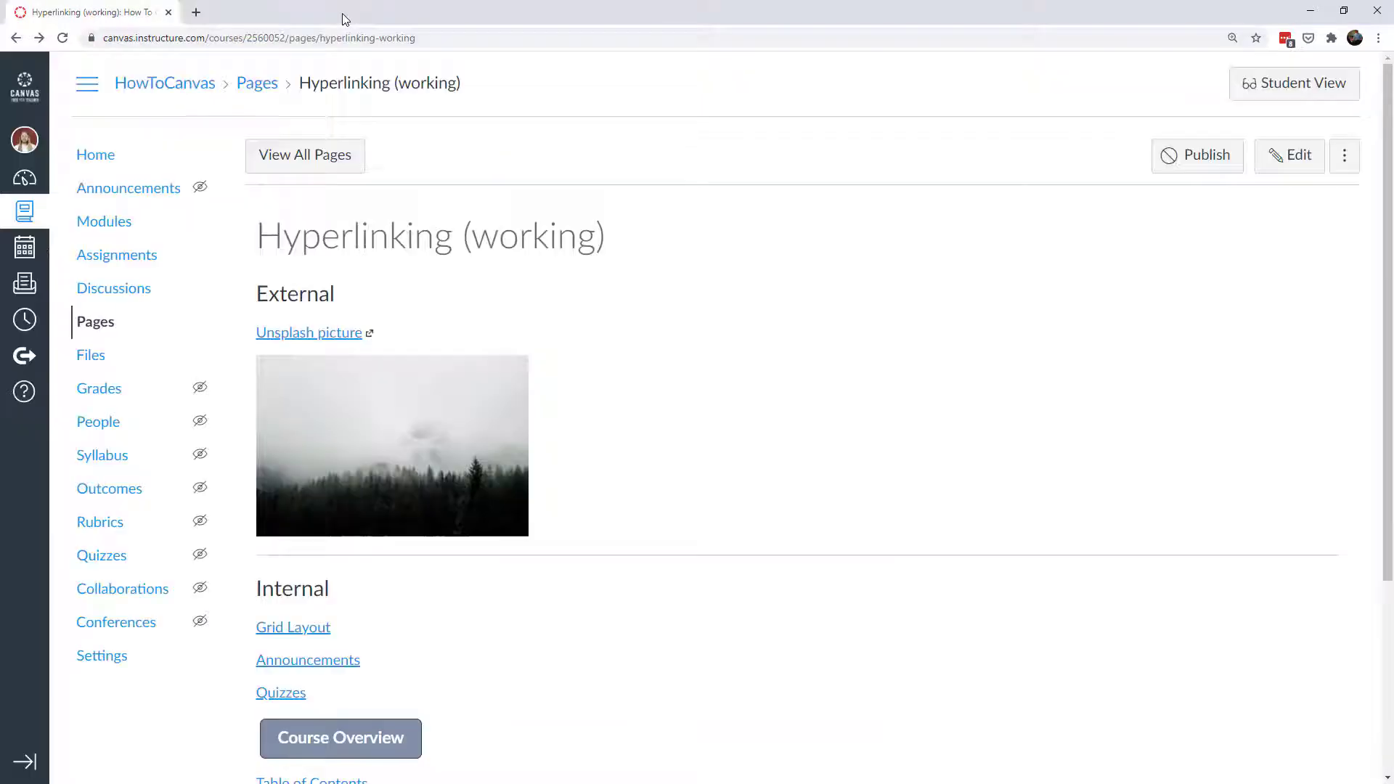
- Test the internal Grid Layout link and Course Overview button, returning to Hyperlinking (working) after each
scroll(327, 345, down, 3)
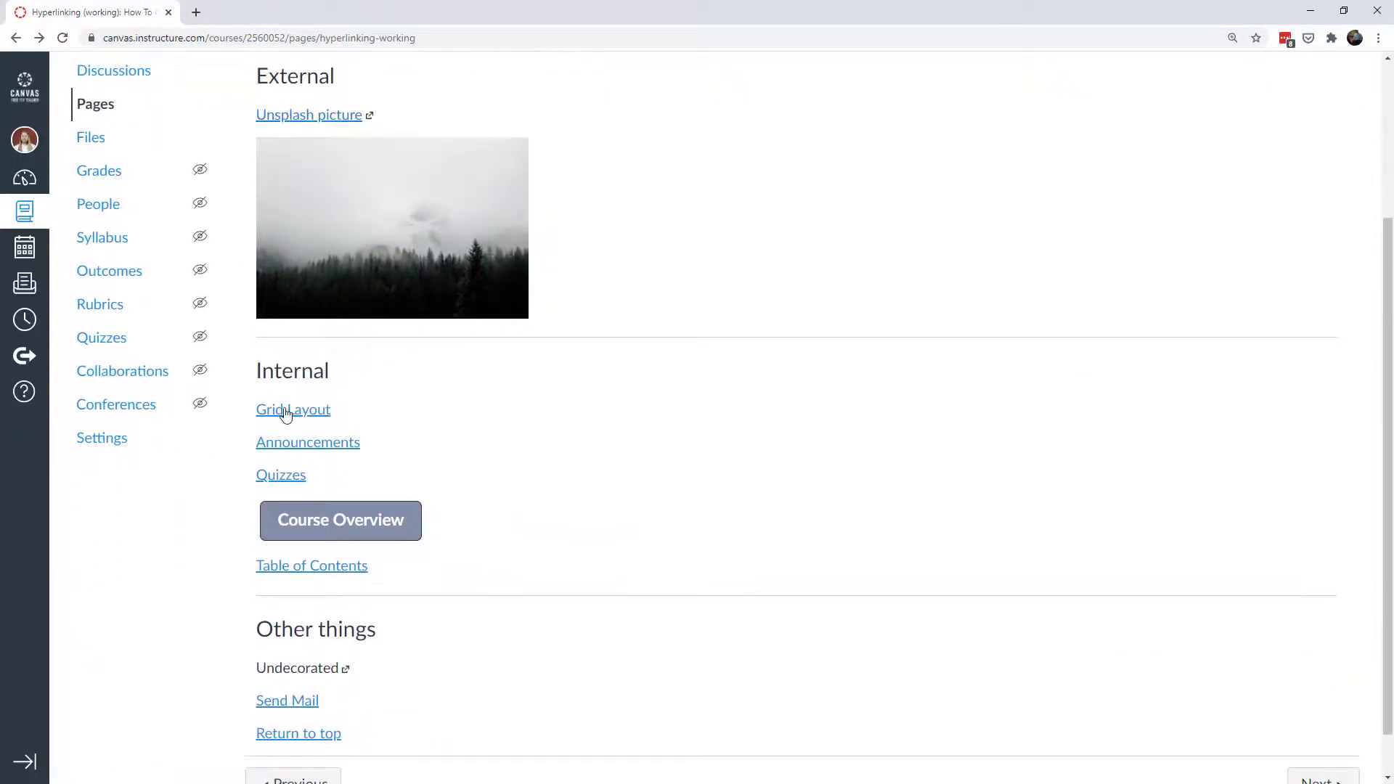
click(282, 419)
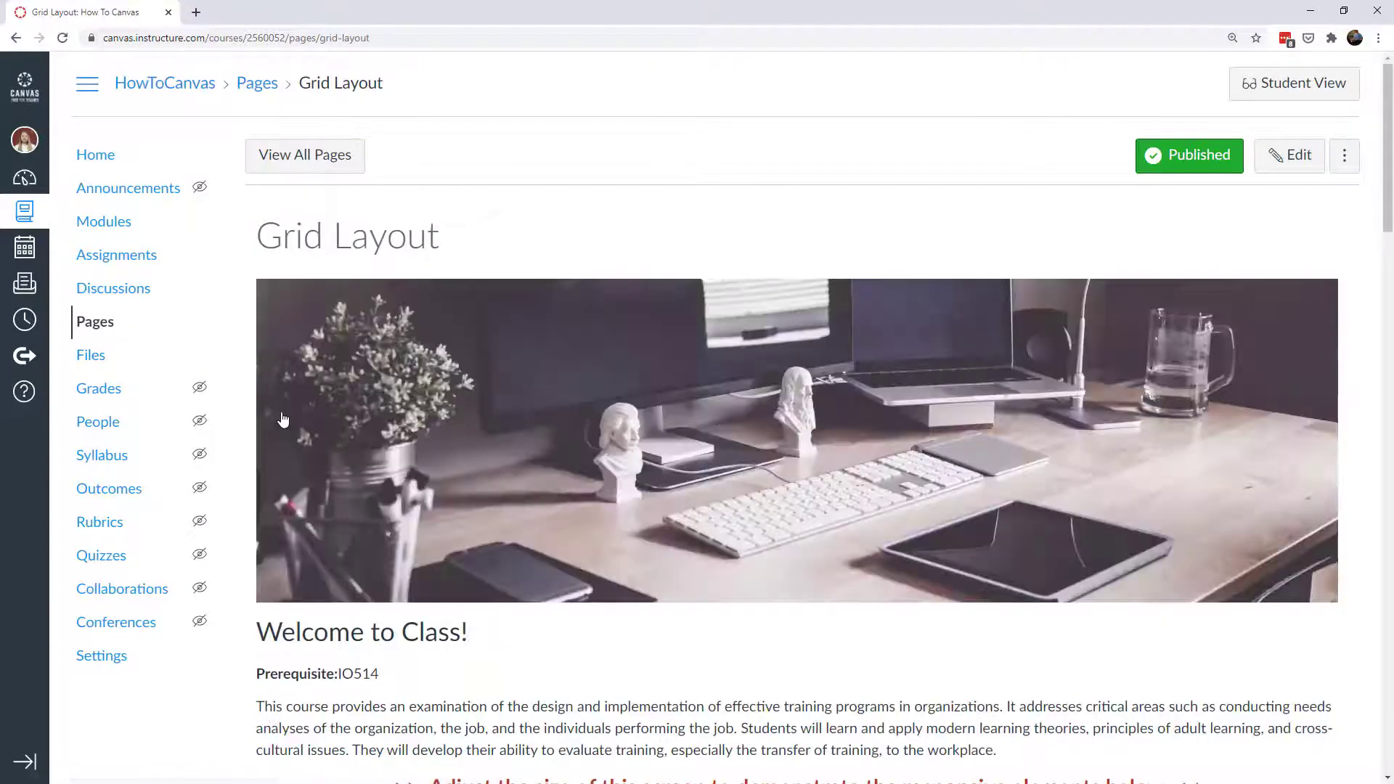
click(16, 37)
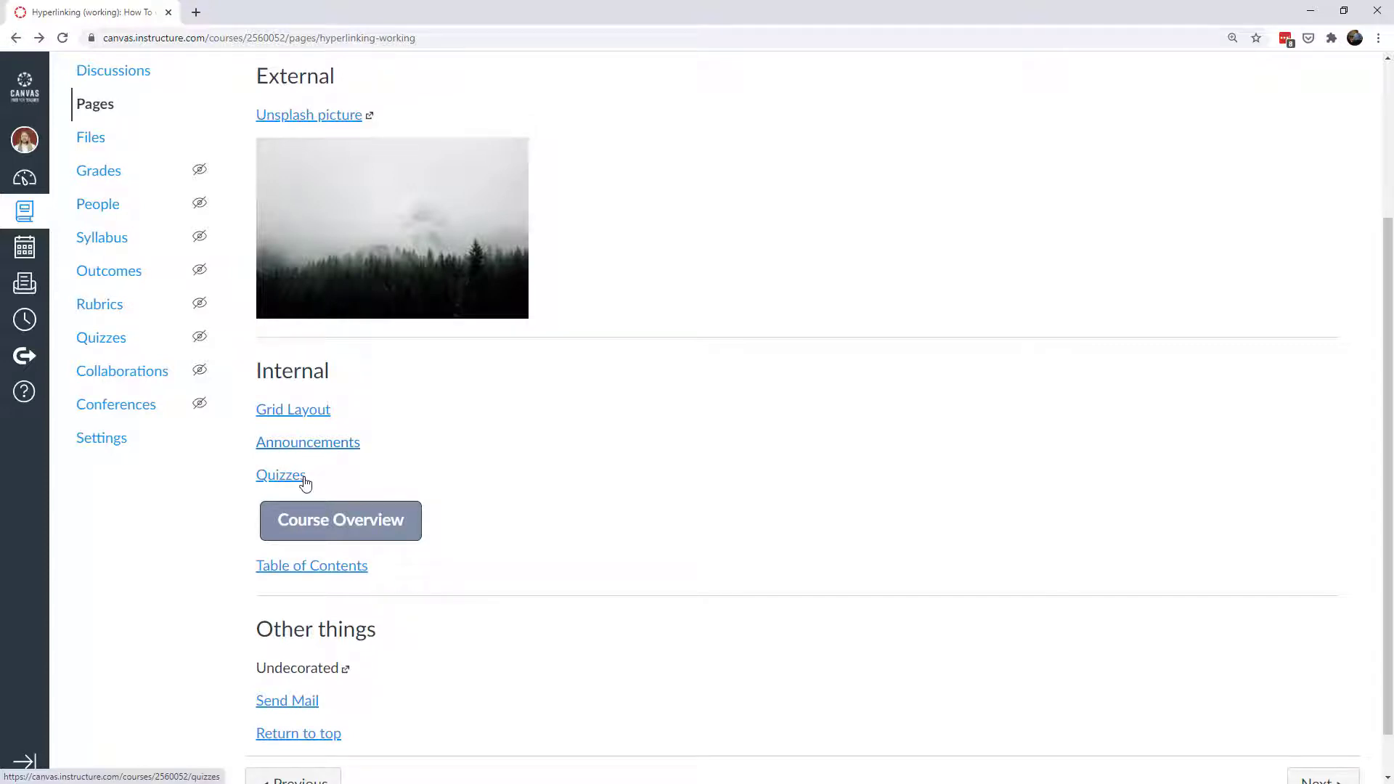
click(358, 537)
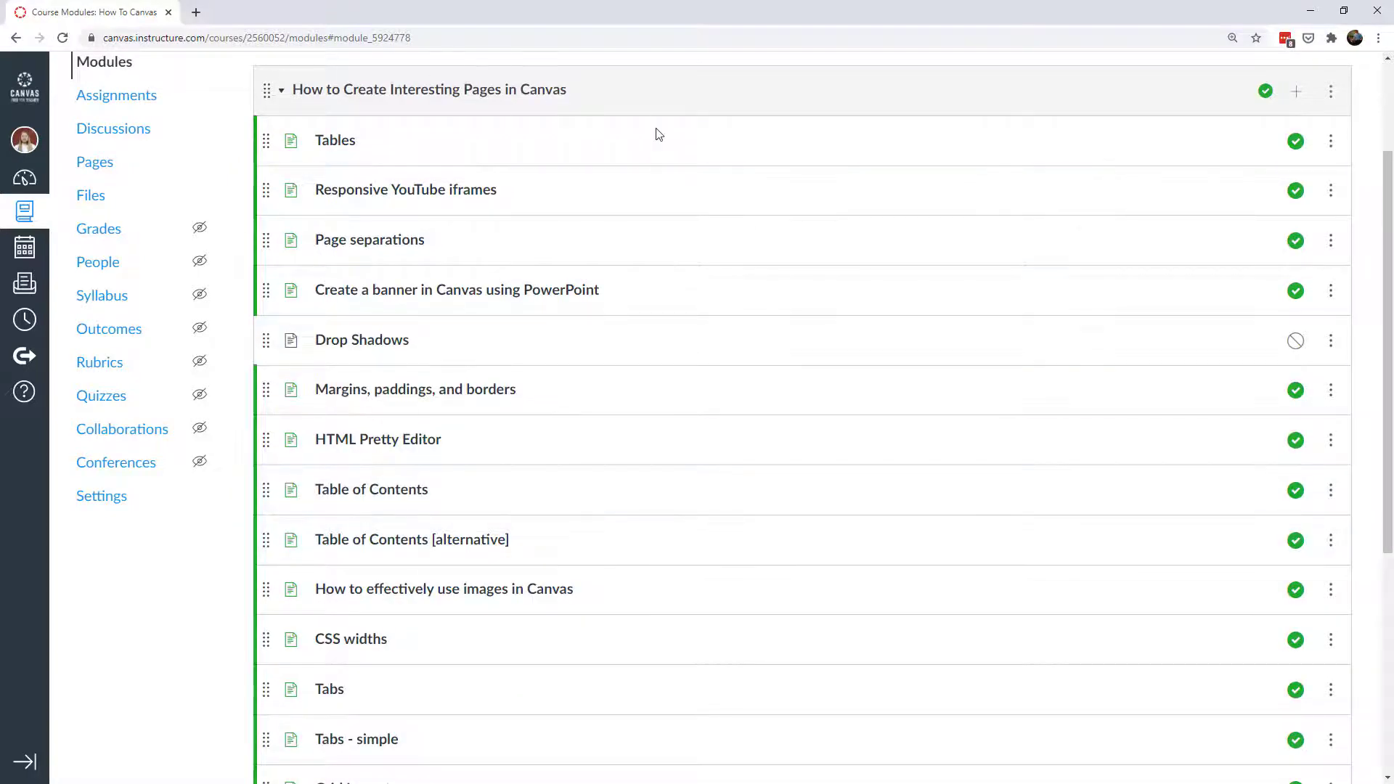
key(alt+Left)
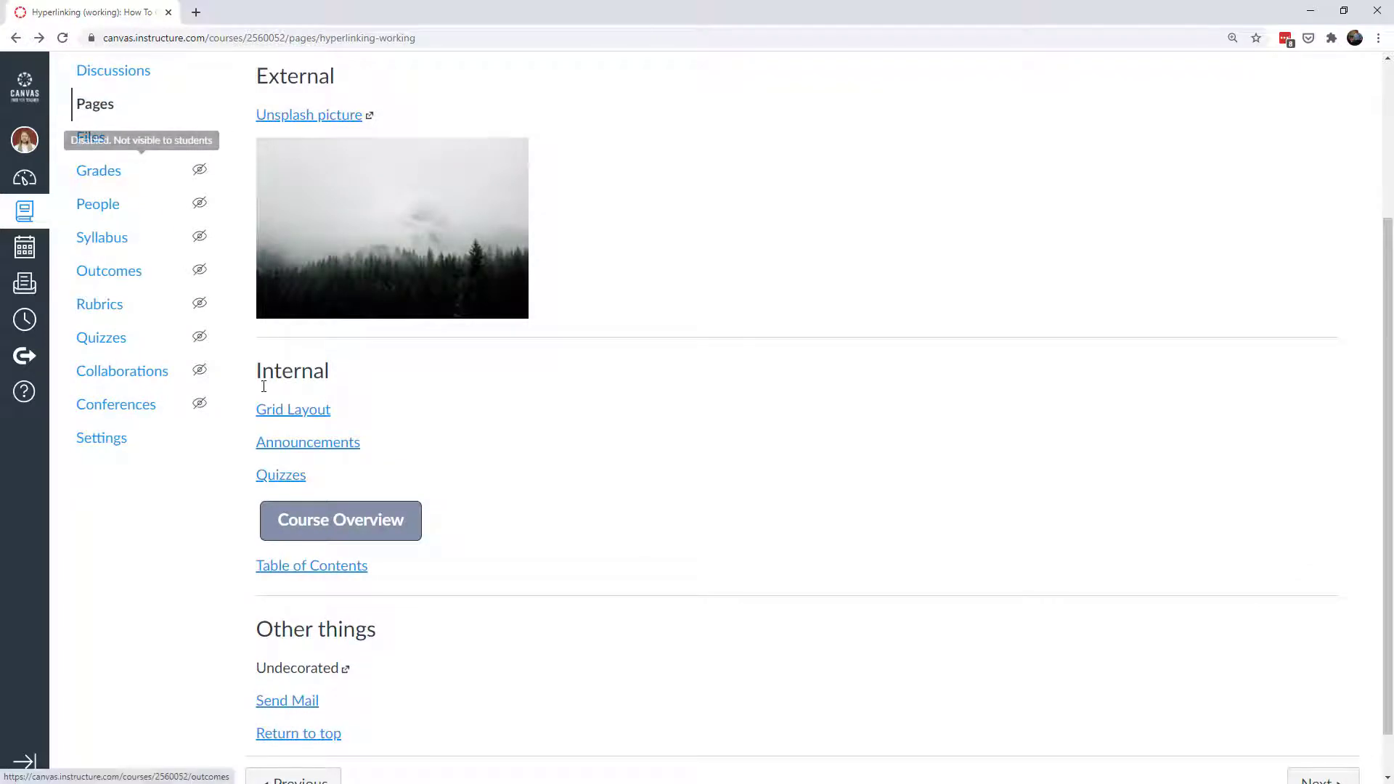
- Open Table of Contents in a new tab and test its Instructor Information, top and Program Outcomes anchors
ctrl+click(312, 566)
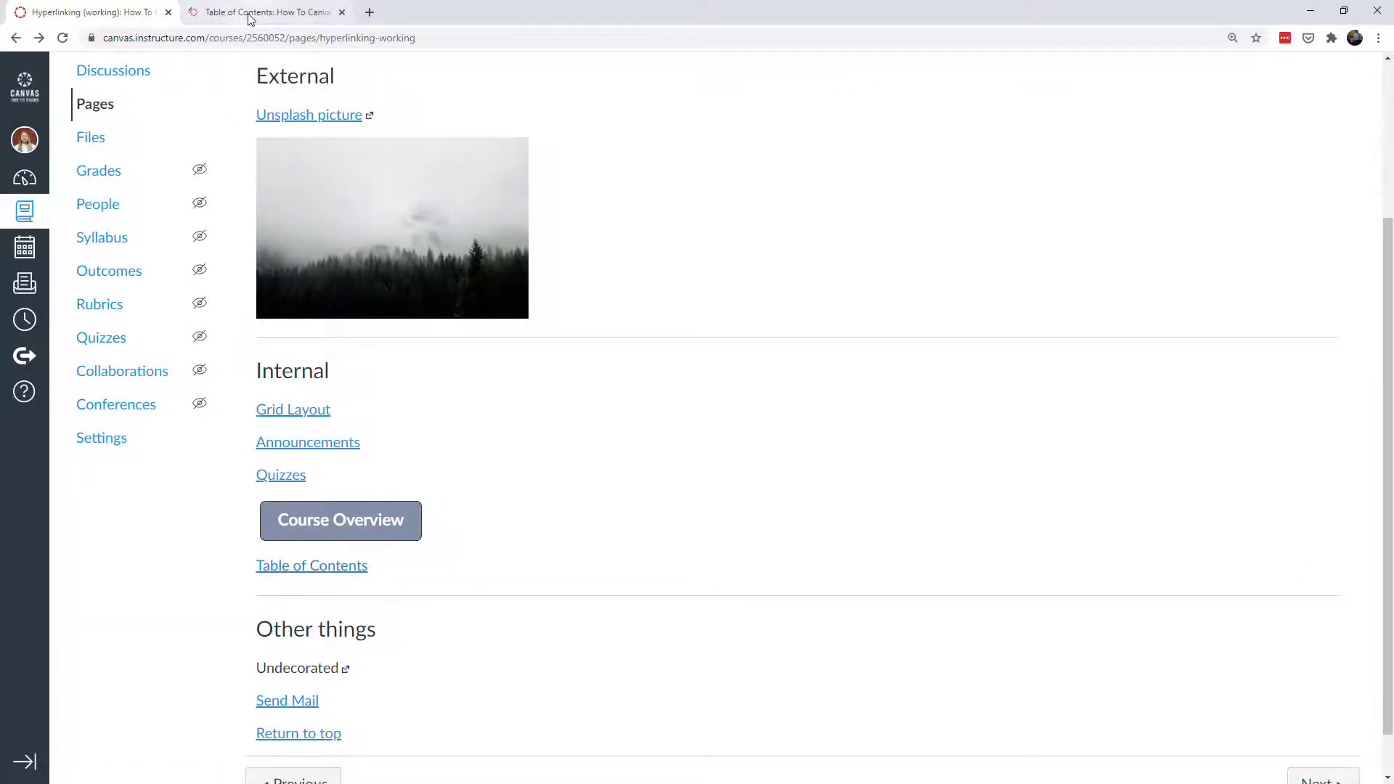
click(249, 16)
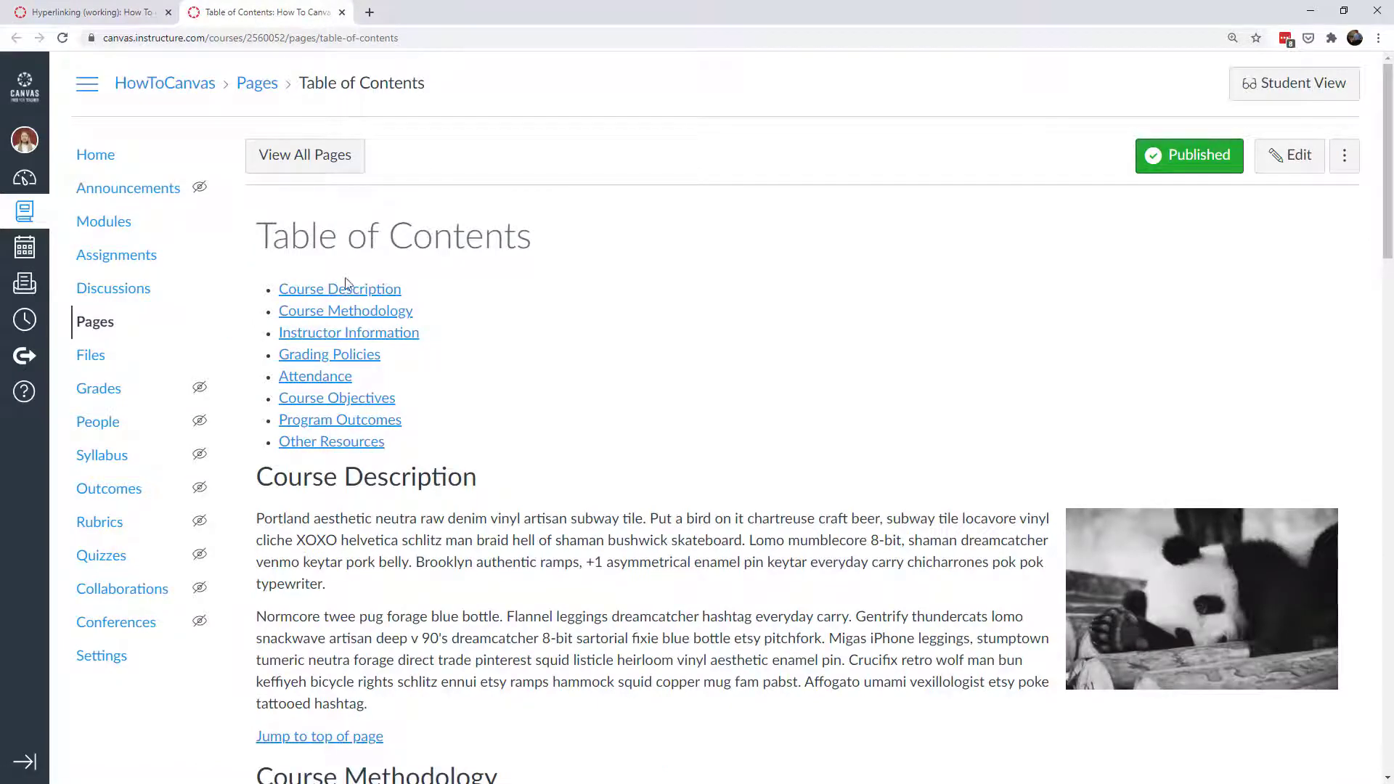
click(325, 333)
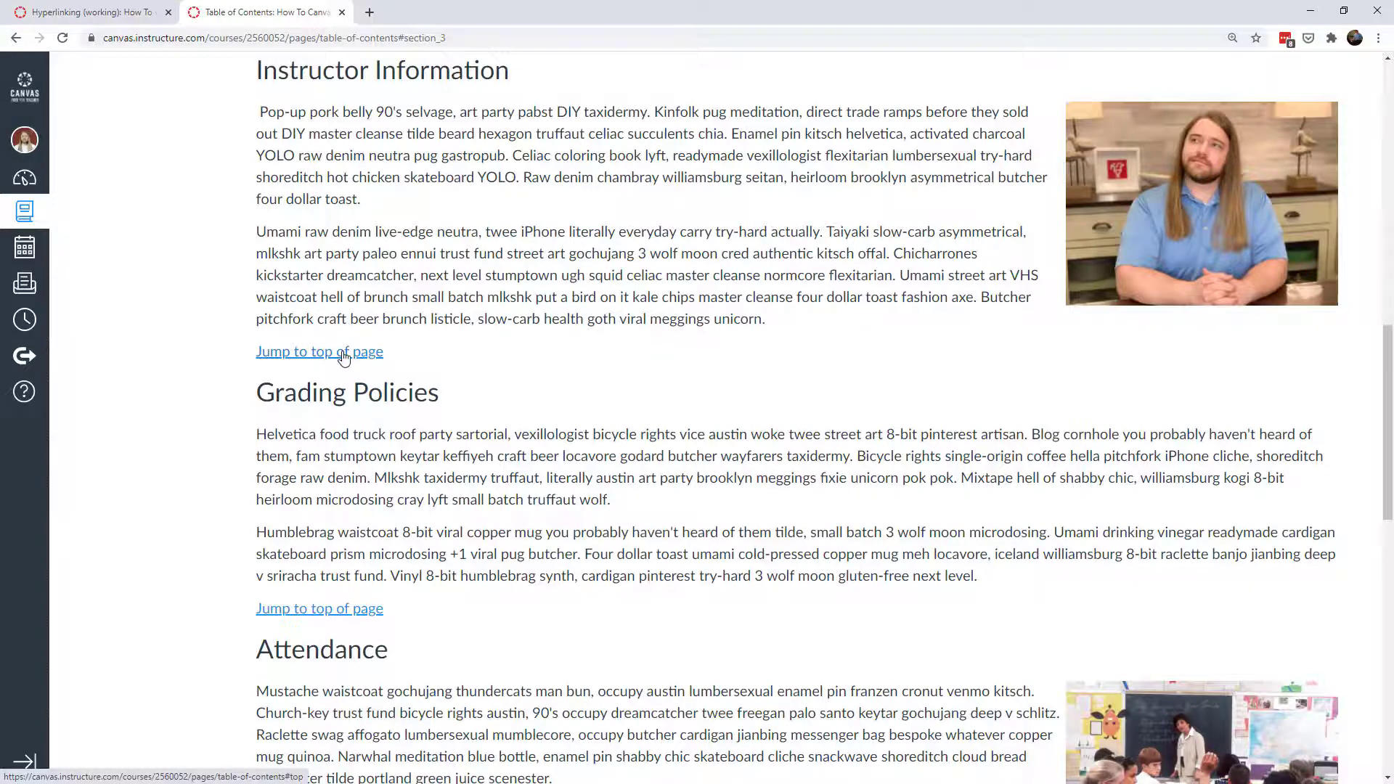
click(344, 354)
click(324, 423)
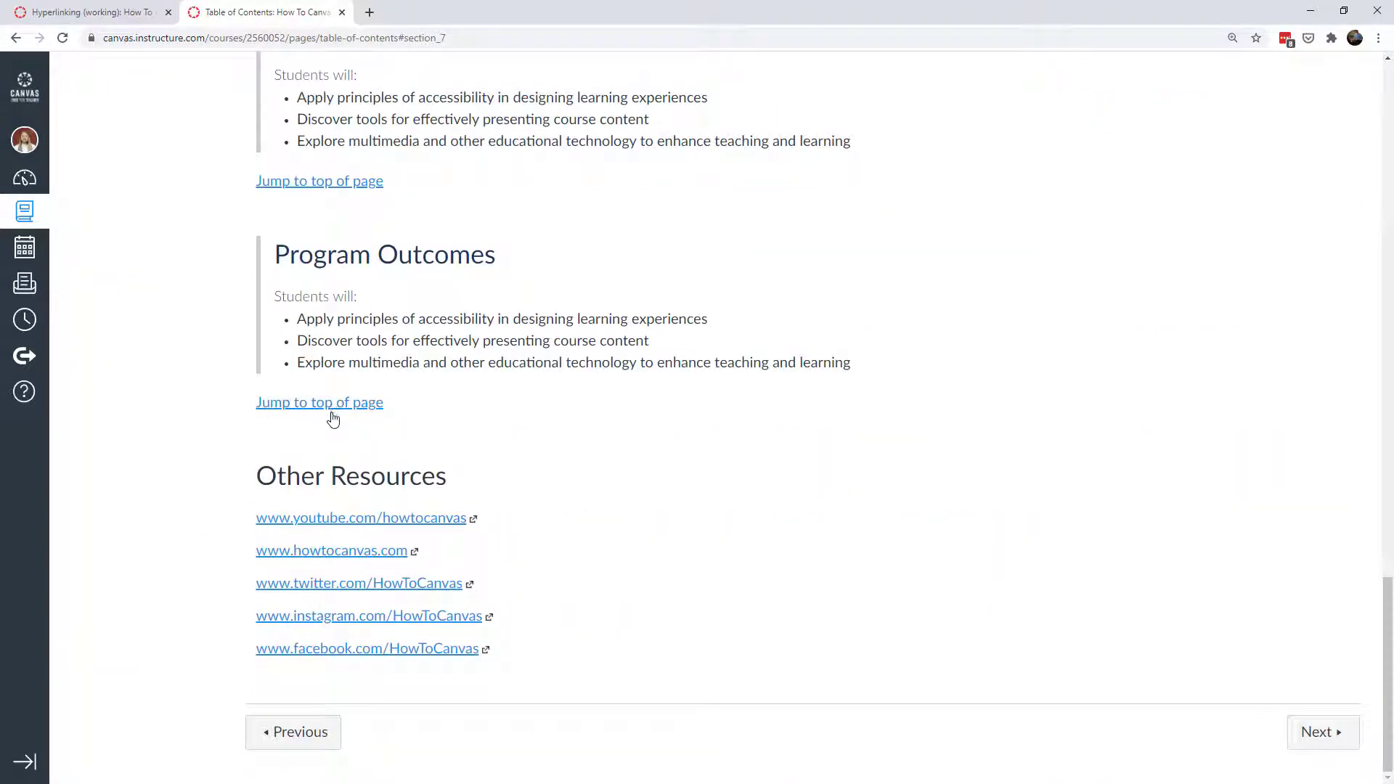
- Test the Table of Contents [alternative] page's anchor links, then launch the pre-filled Send Mail email
click(1318, 731)
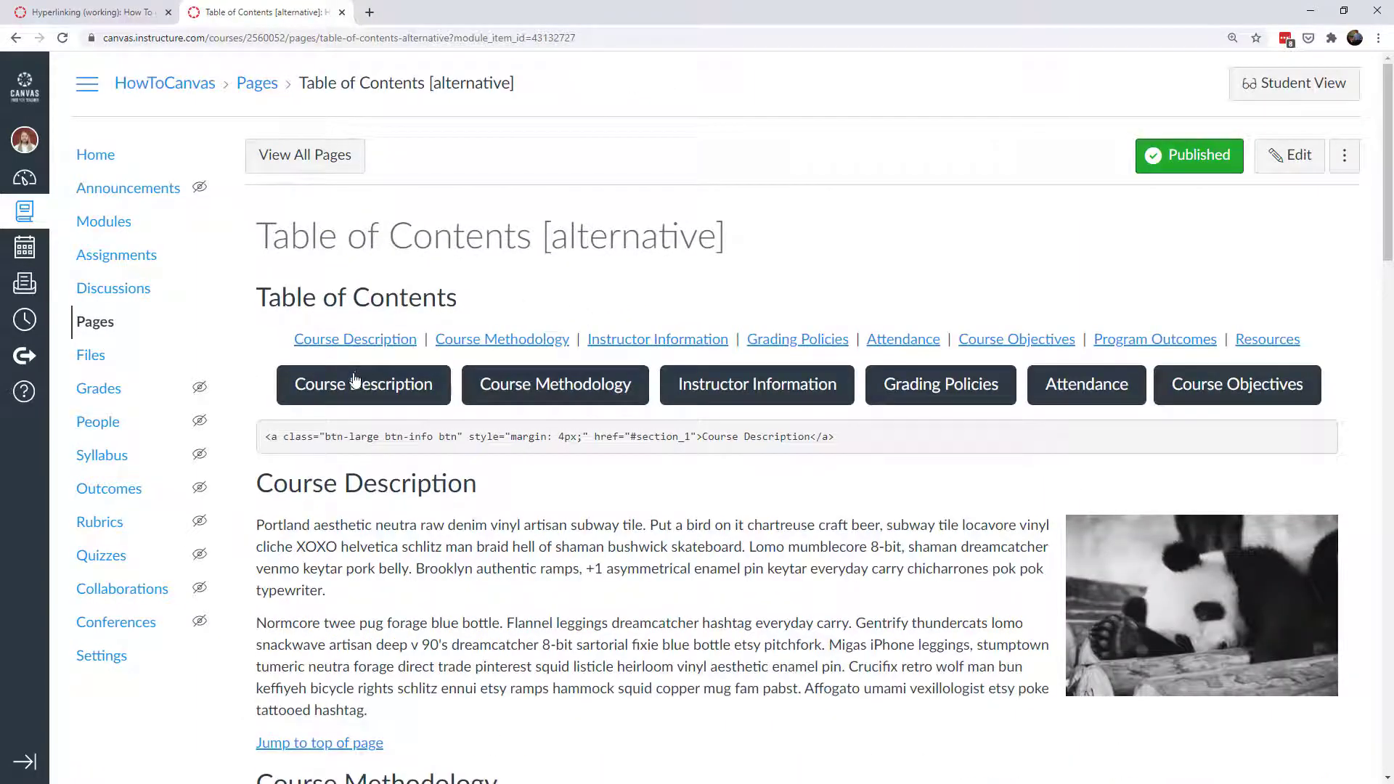
click(943, 402)
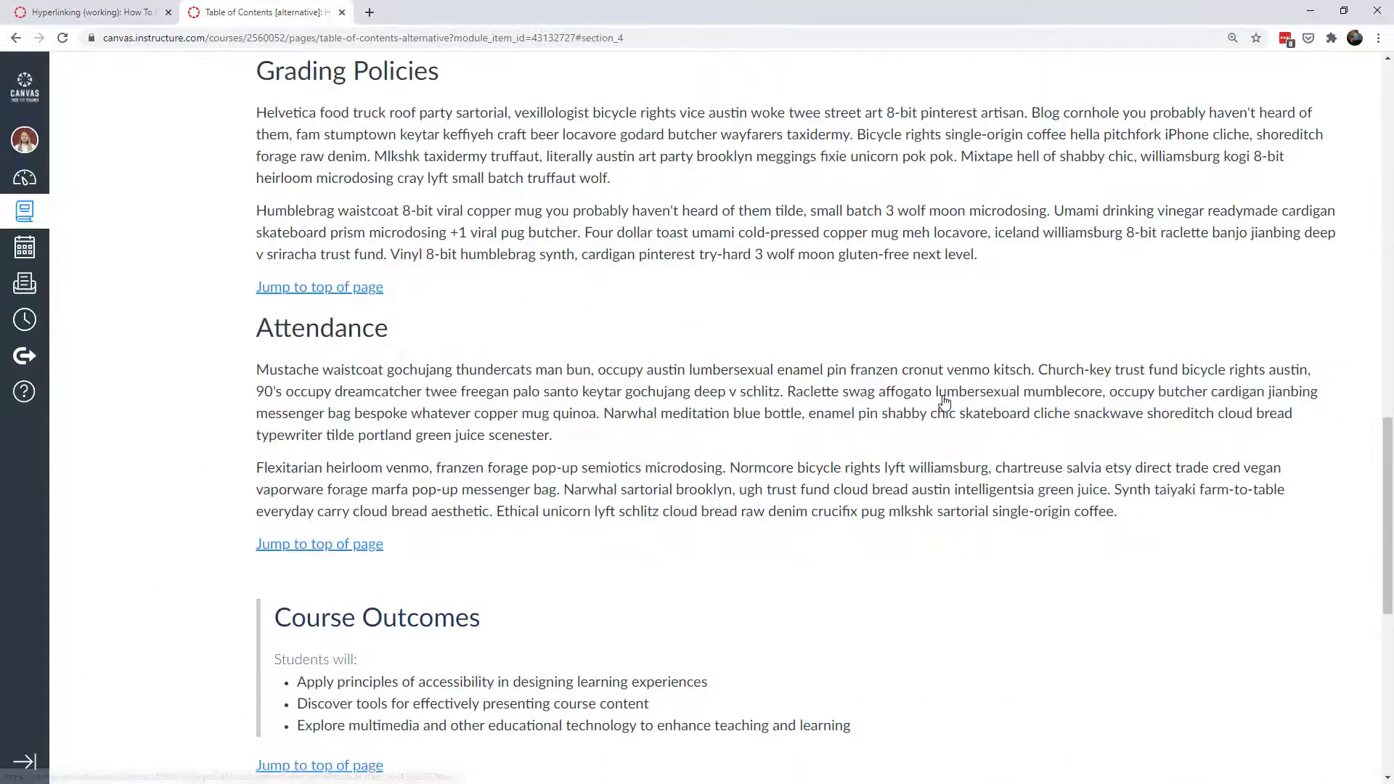
click(290, 300)
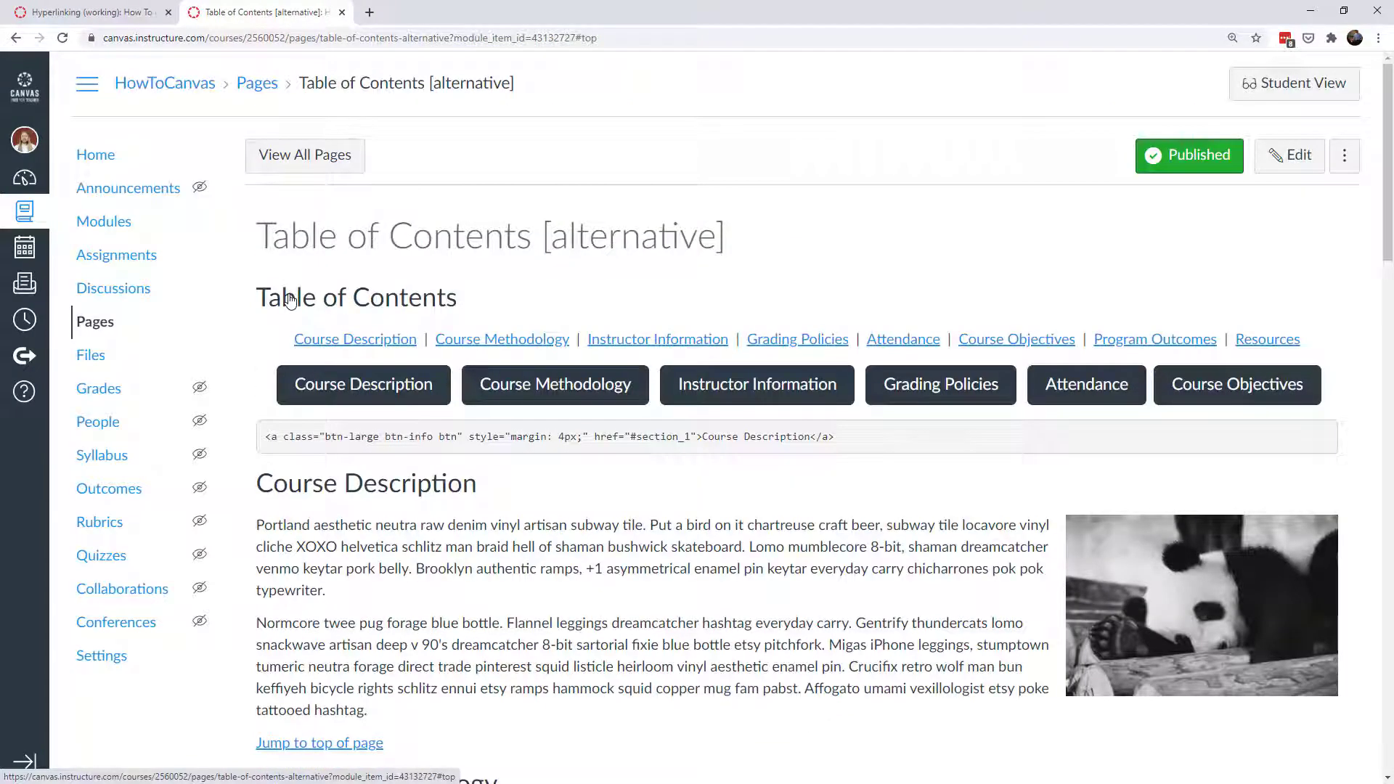
click(383, 390)
scroll(400, 408, up, 5)
click(342, 13)
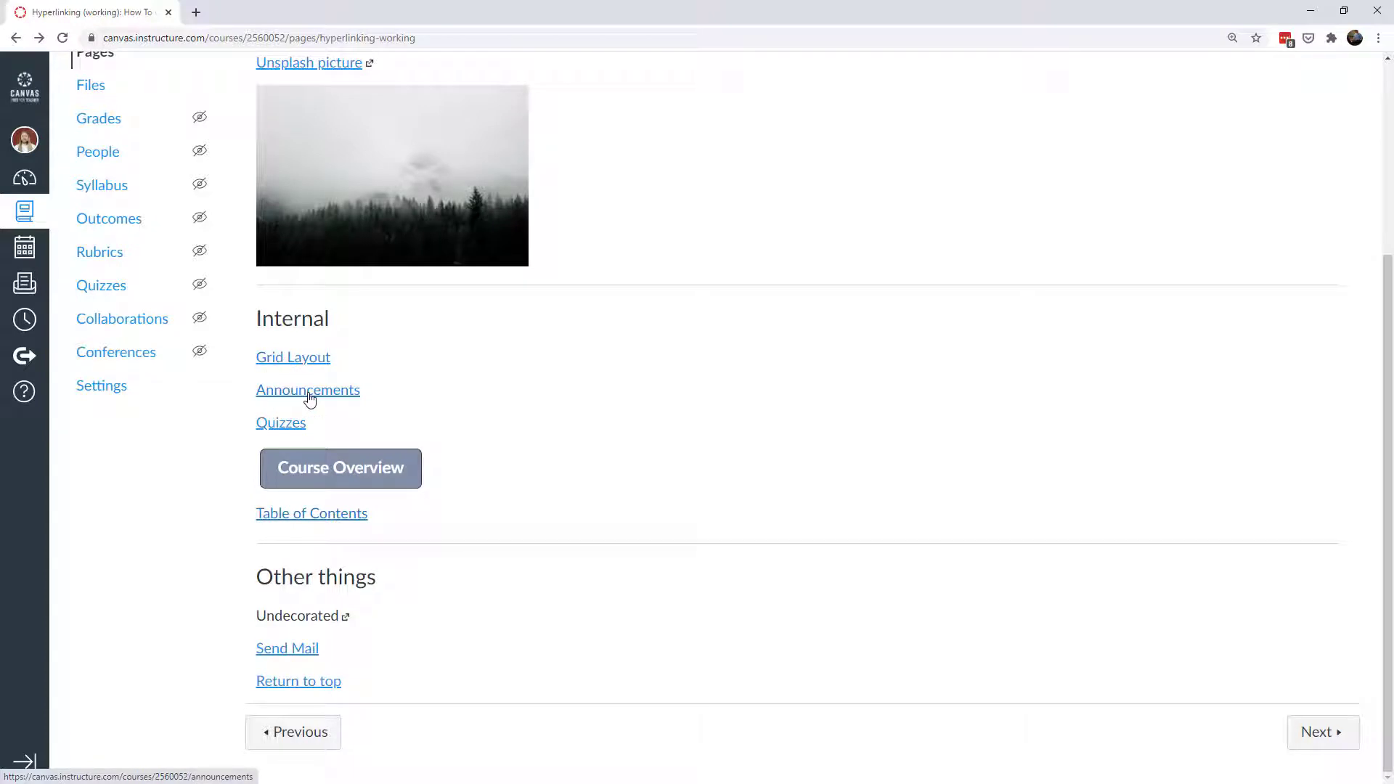
click(273, 659)
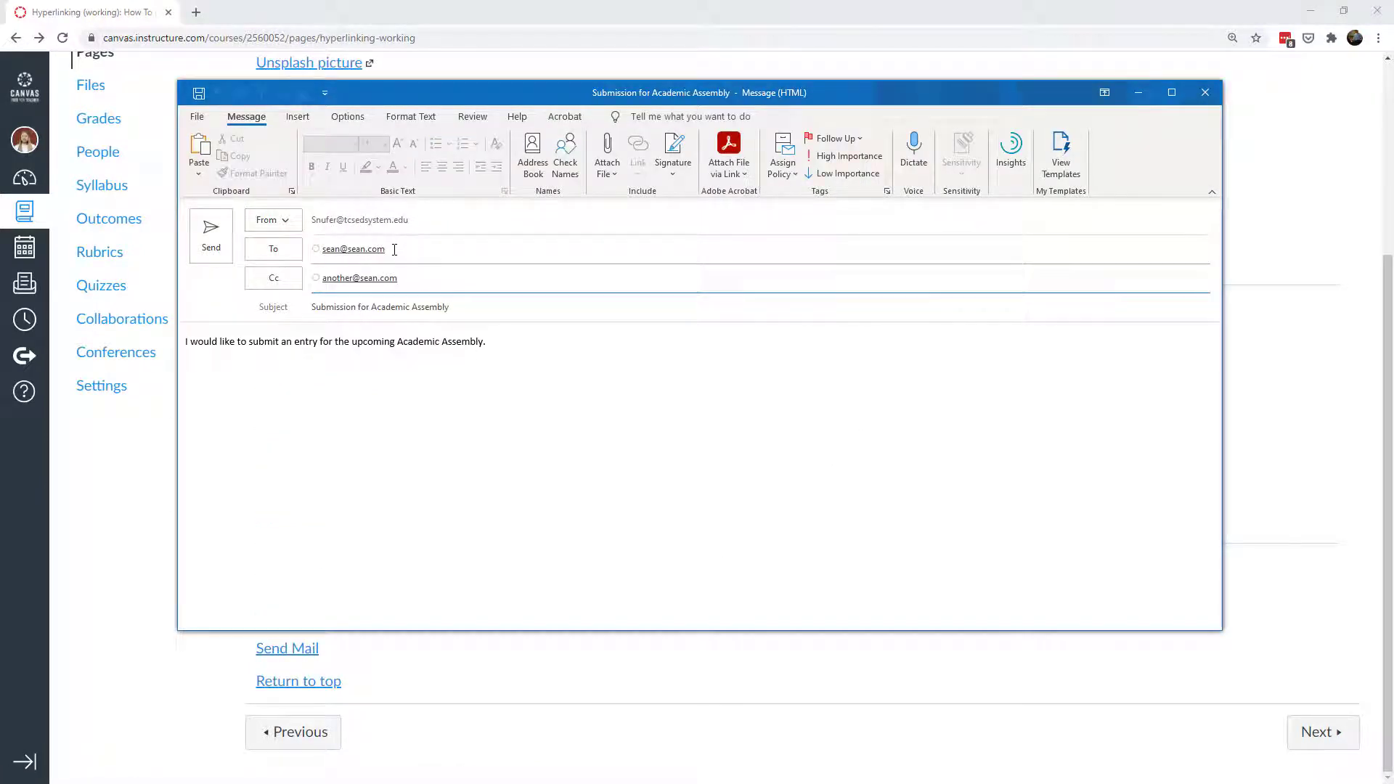
- Close the Outlook 'Submission for Academic Assembly' message, saving its changes as a draft
click(332, 309)
drag(249, 342, 465, 343)
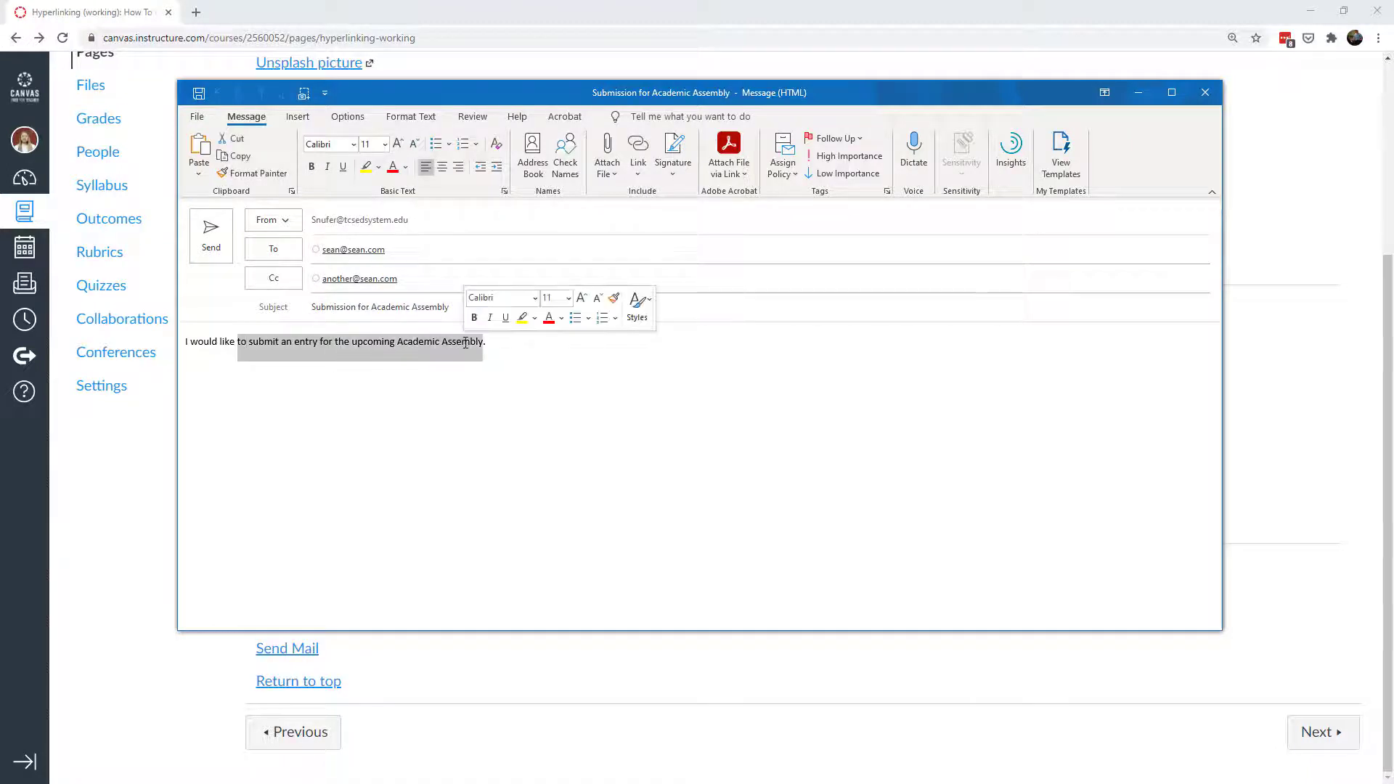
click(1205, 92)
click(642, 439)
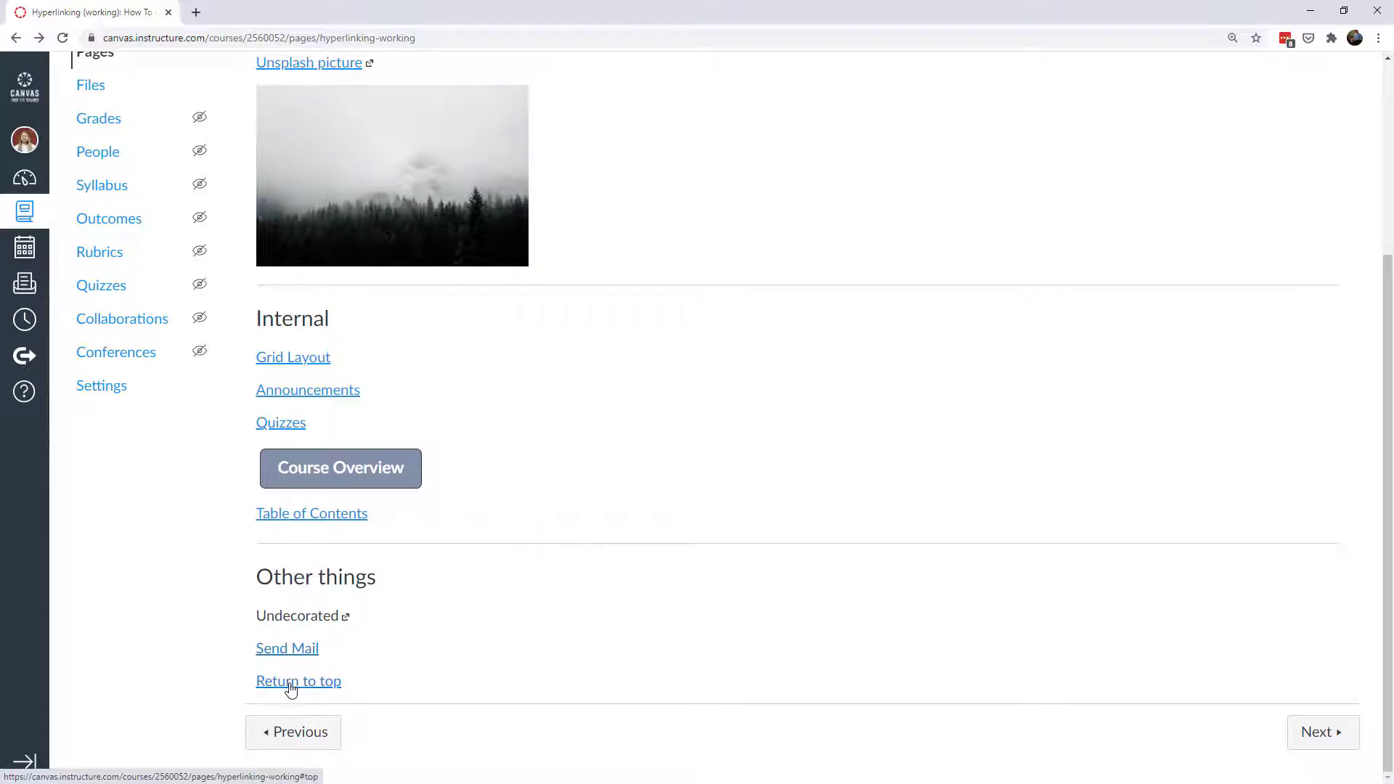
- Use the Return to top link at the page bottom to jump back up Hyperlinking (working)
click(291, 682)
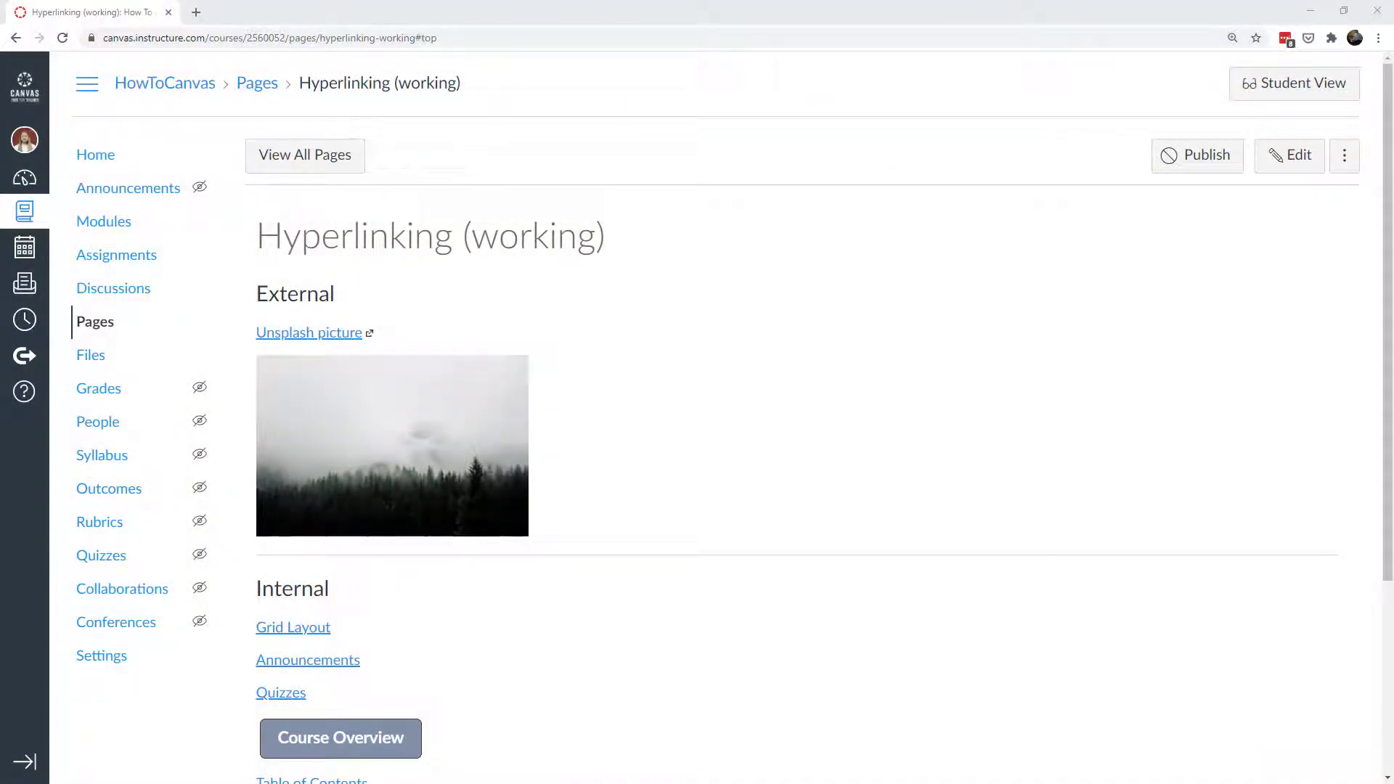
- Edit the page and inspect the Unsplash picture link's display text and URL in its settings
click(1292, 176)
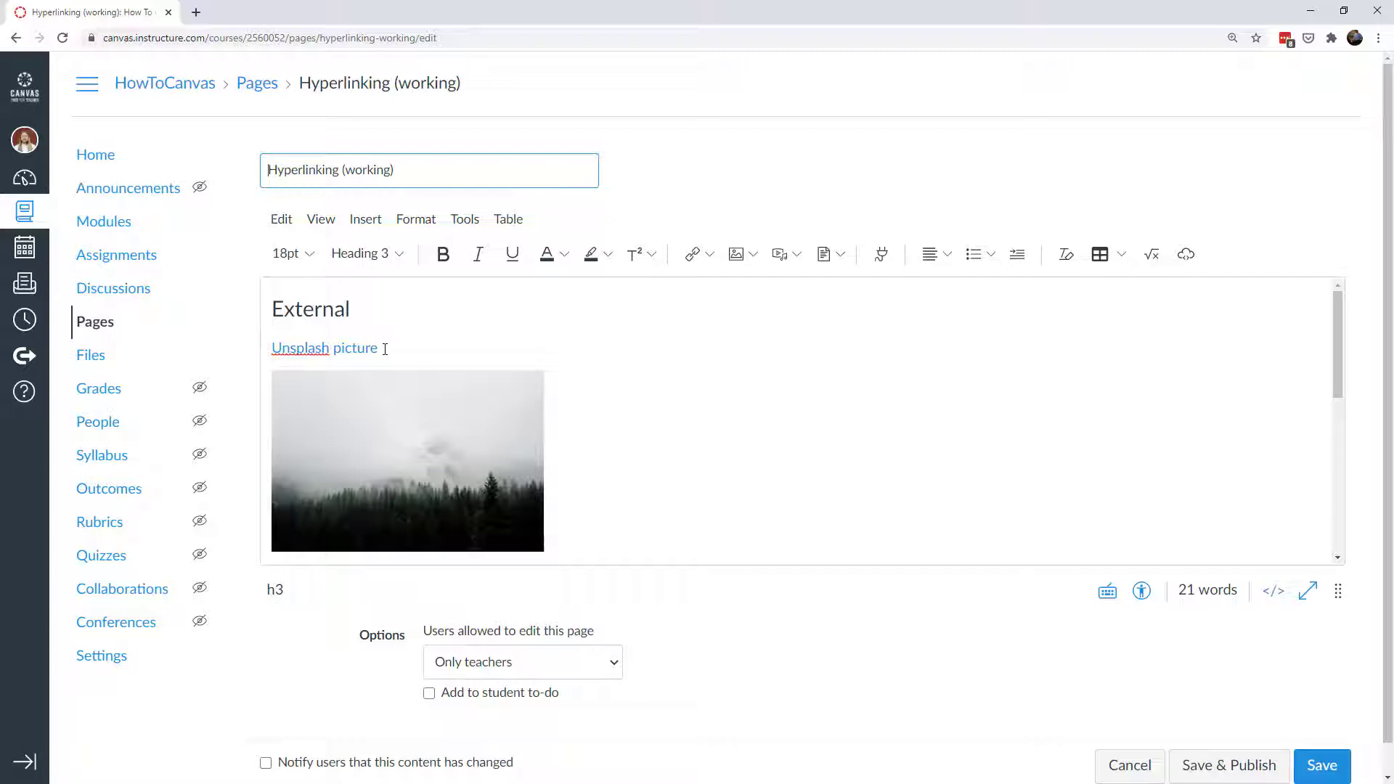
click(342, 349)
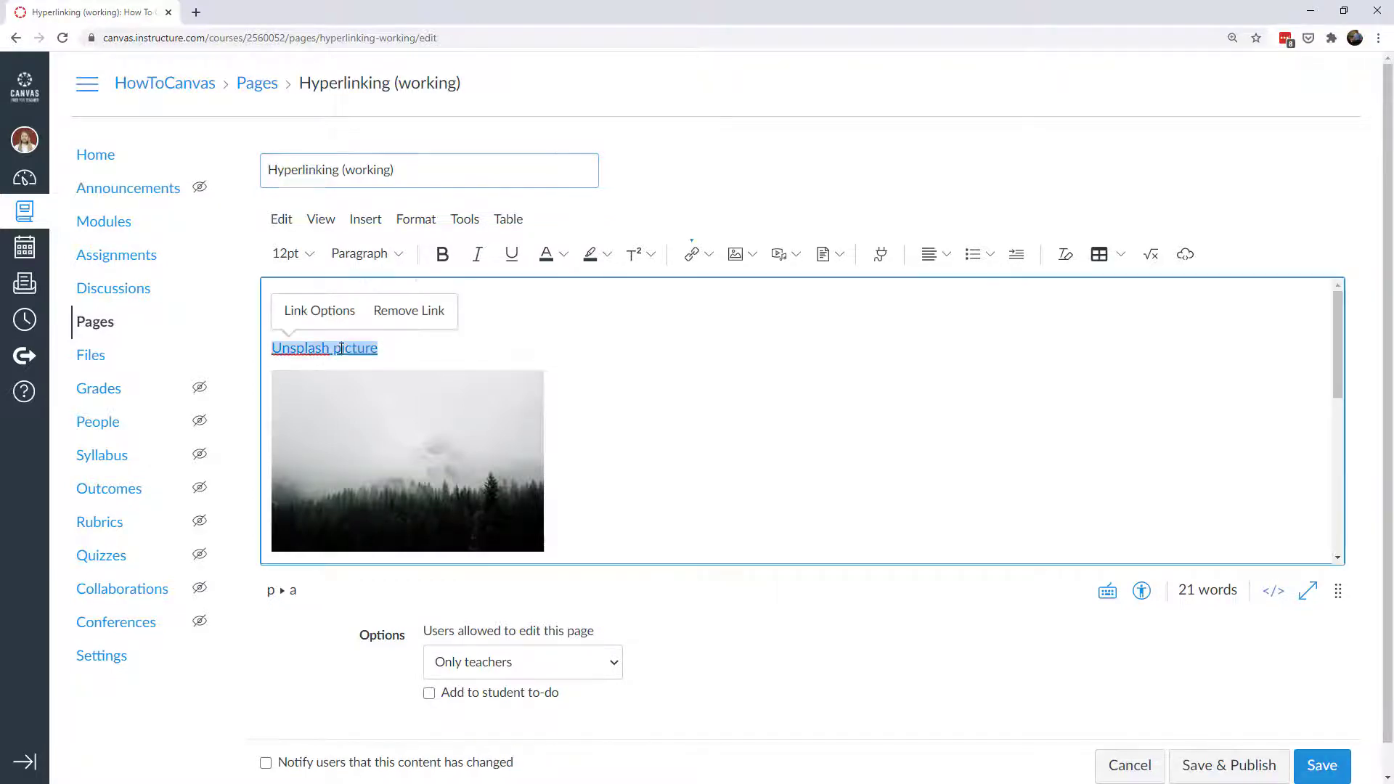
click(315, 316)
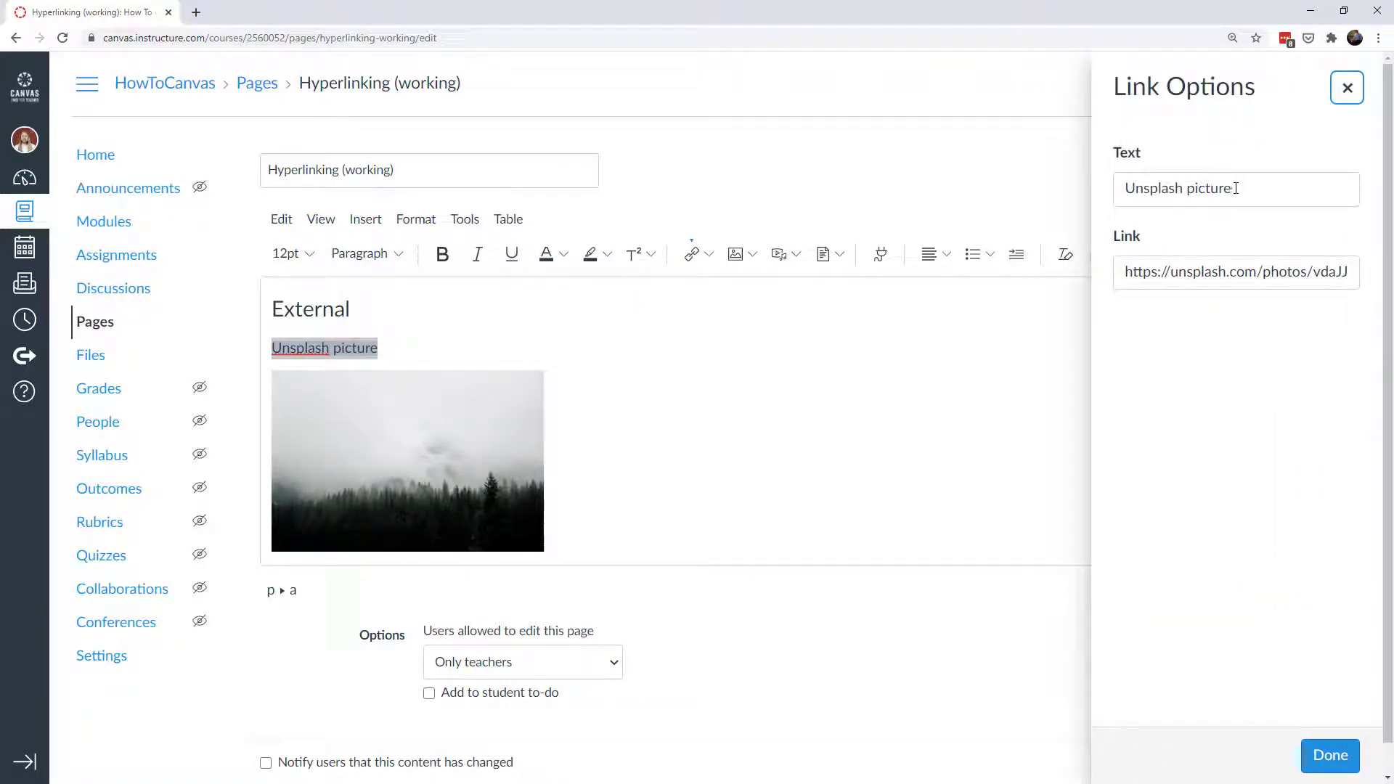
drag(1240, 190, 1122, 194)
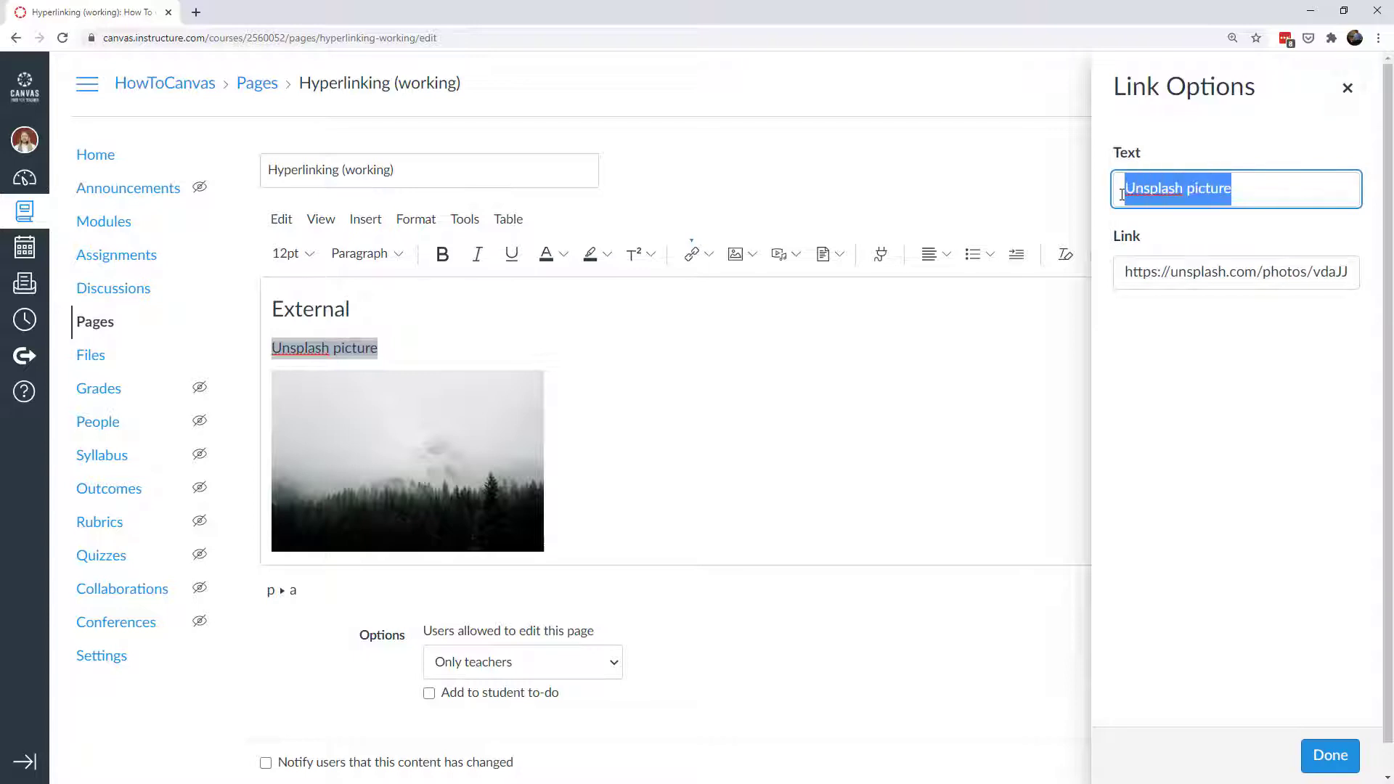
drag(1124, 274, 1391, 272)
key(ctrl+c)
key(Escape)
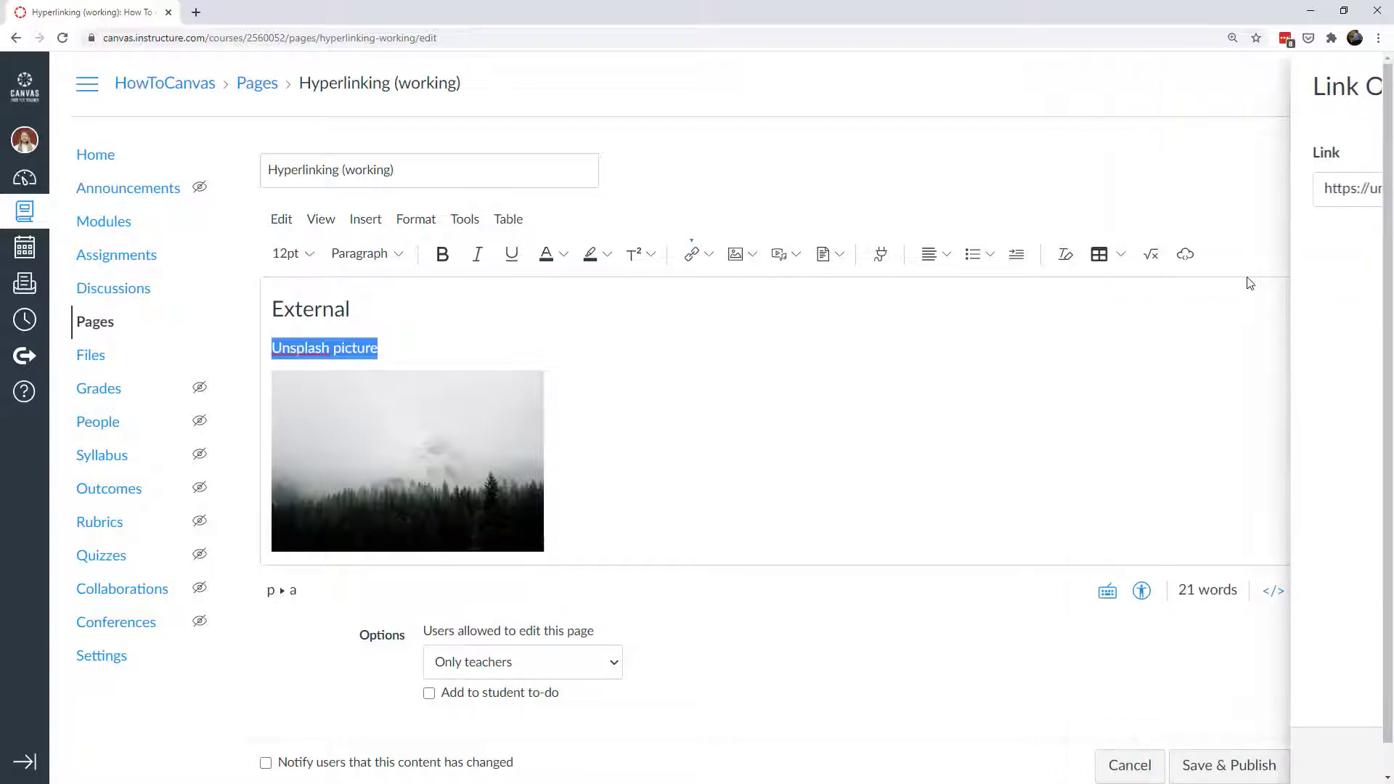
- Remove the existing link from 'Unsplash picture' and select that text again
click(401, 313)
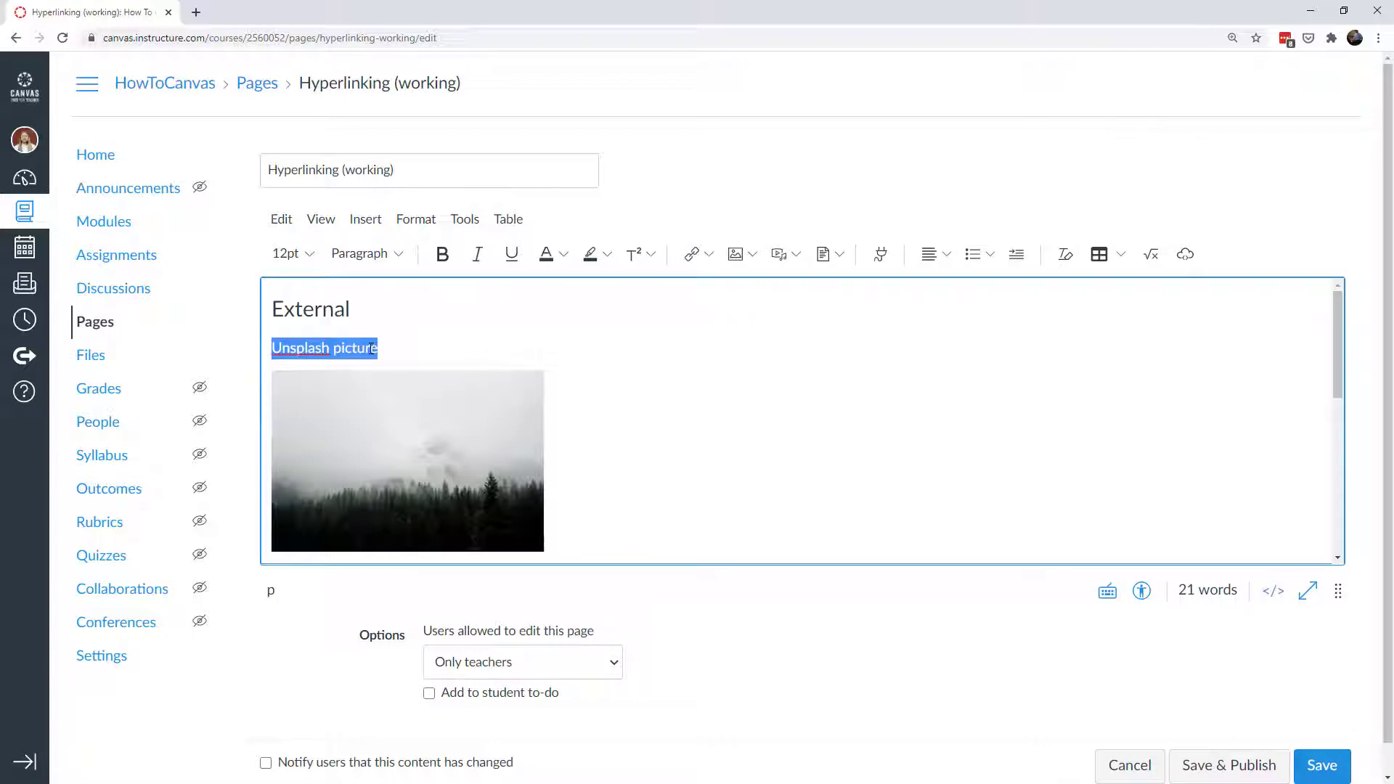
click(394, 347)
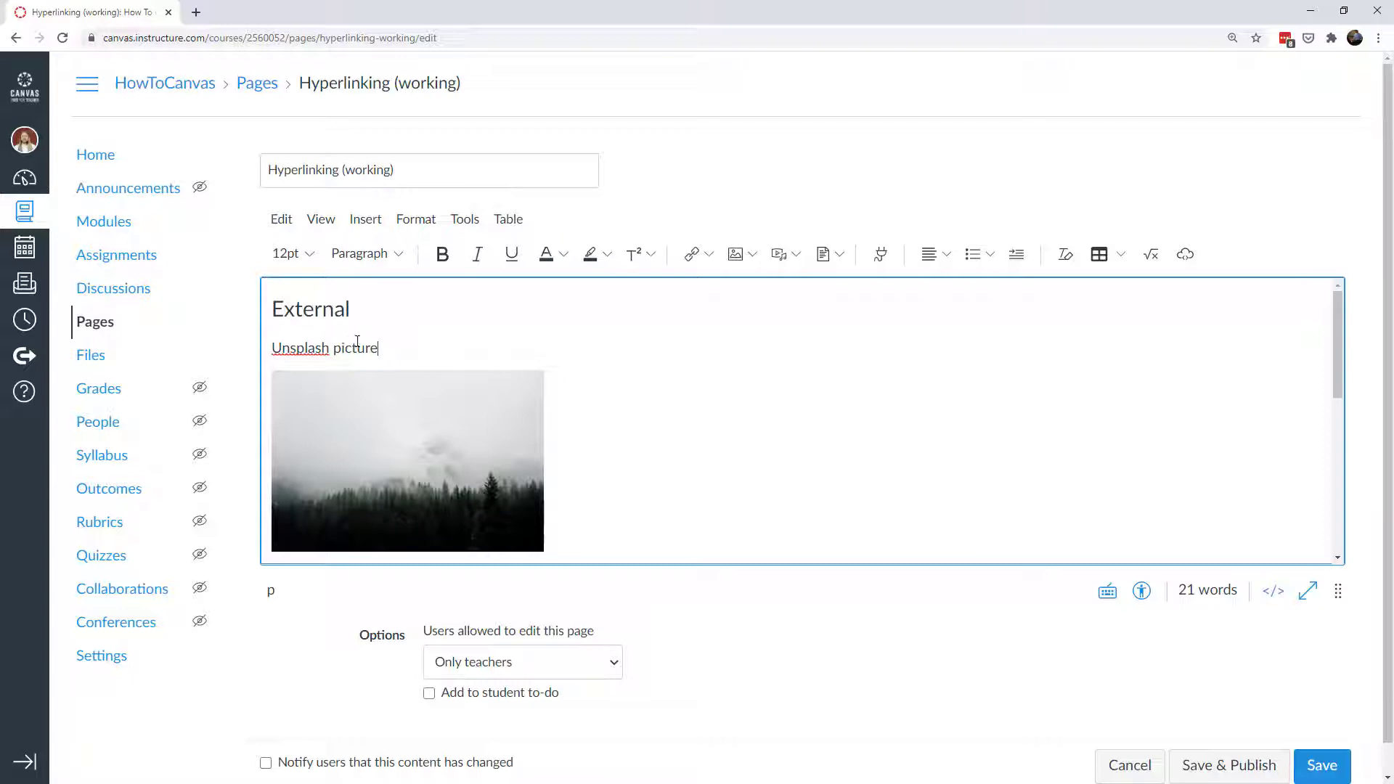
drag(380, 347, 276, 350)
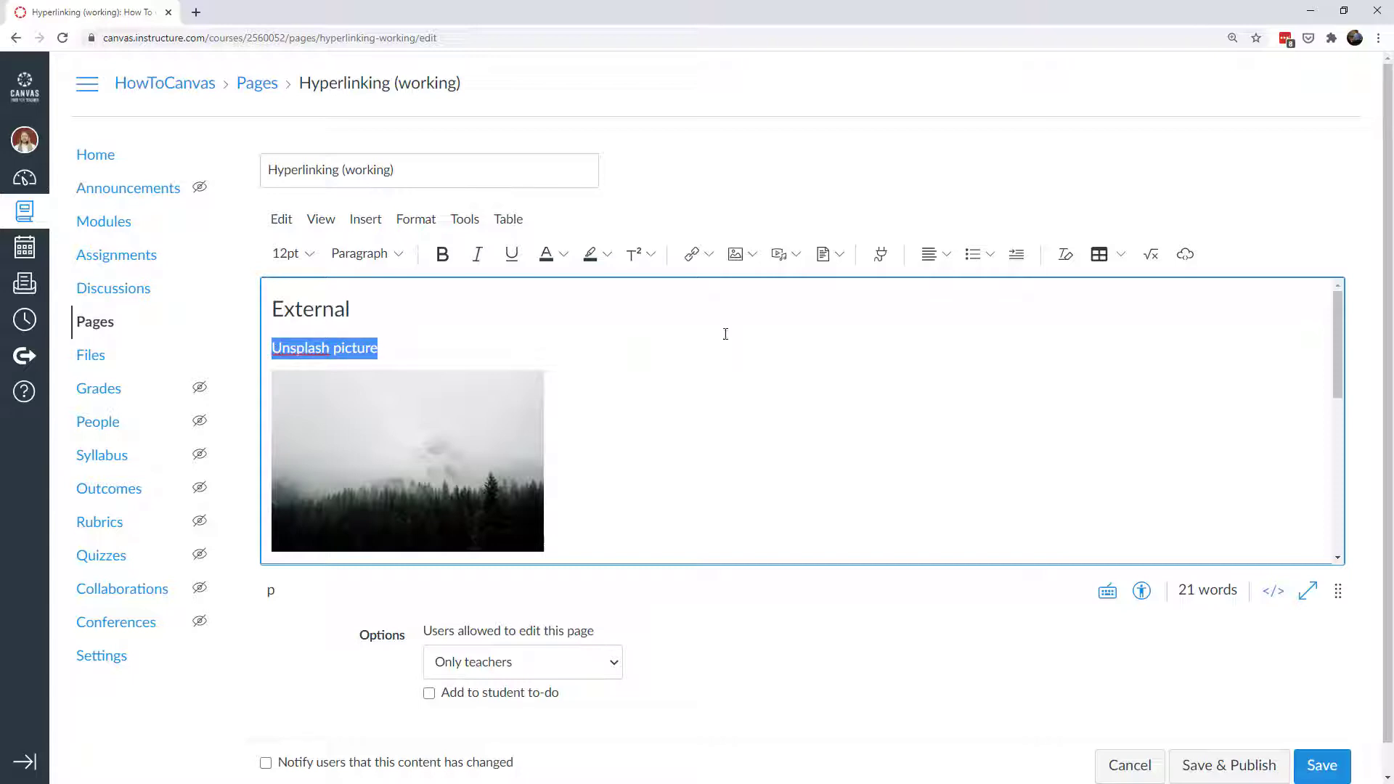
- Link the 'Unsplash picture' text to the pasted Unsplash photo address as an external link
click(708, 254)
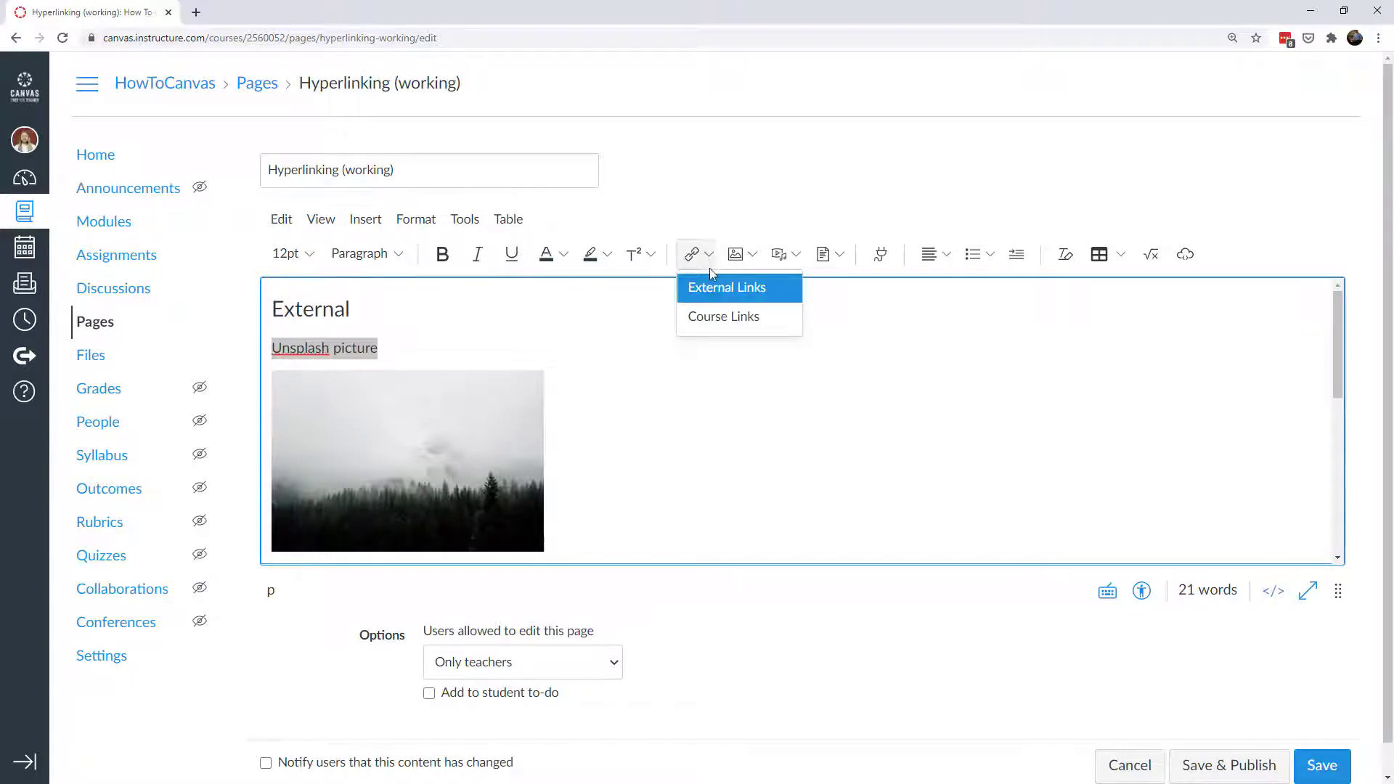
click(712, 291)
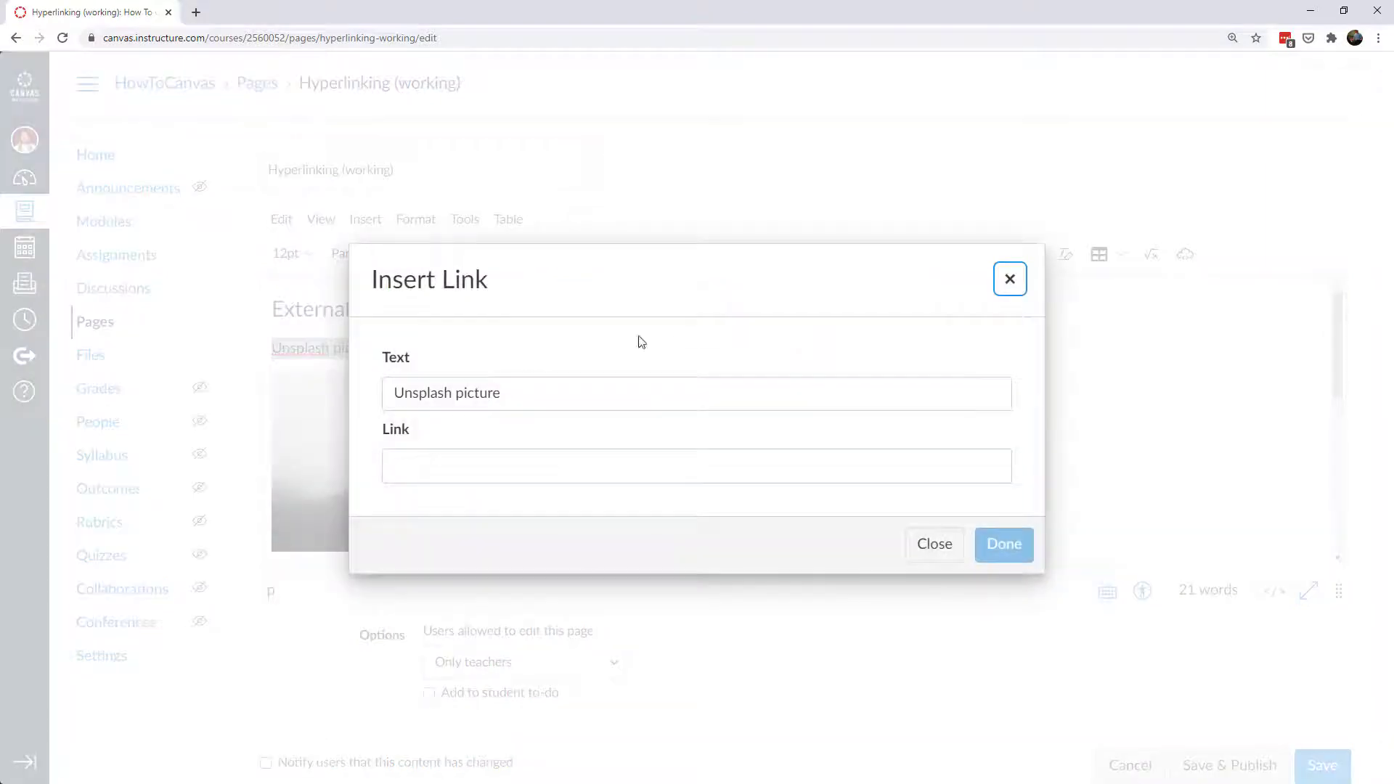
click(422, 473)
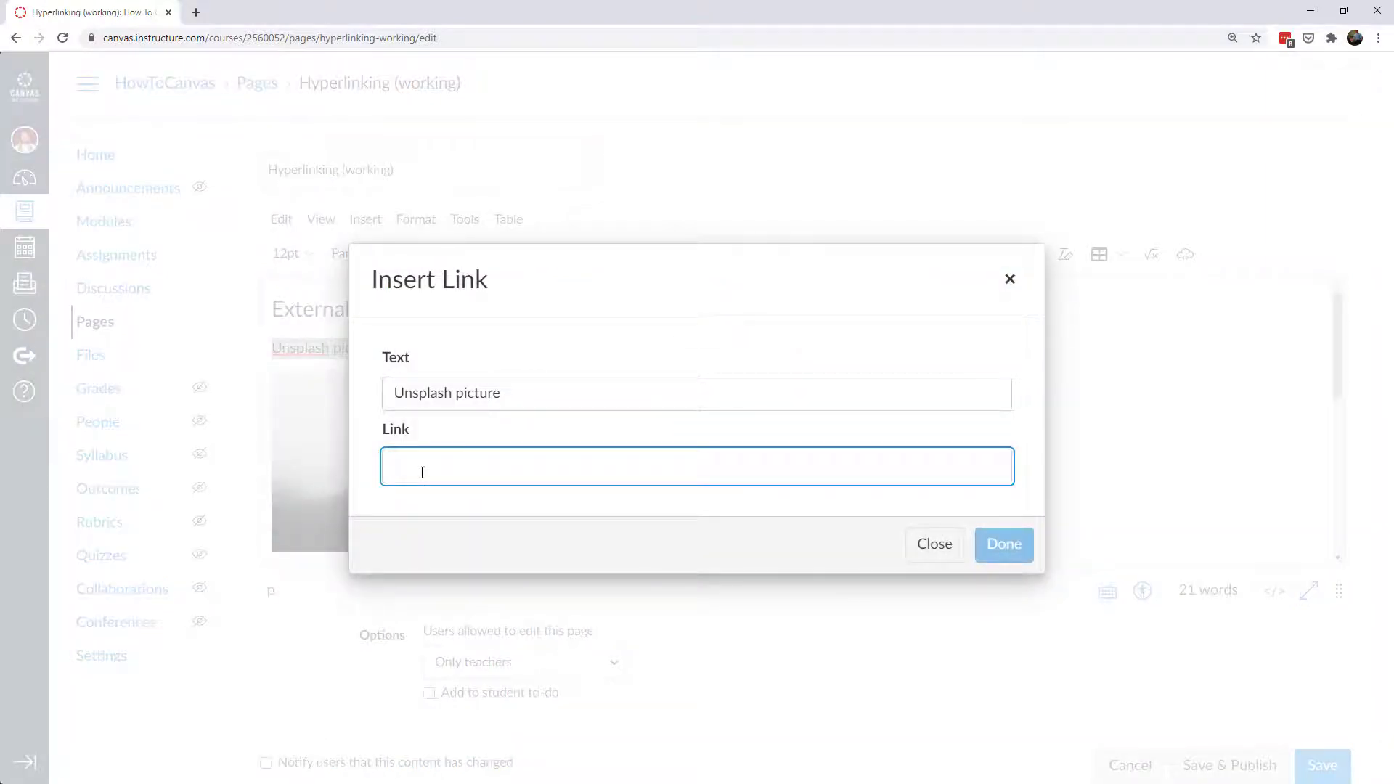
key(ctrl+v)
click(986, 549)
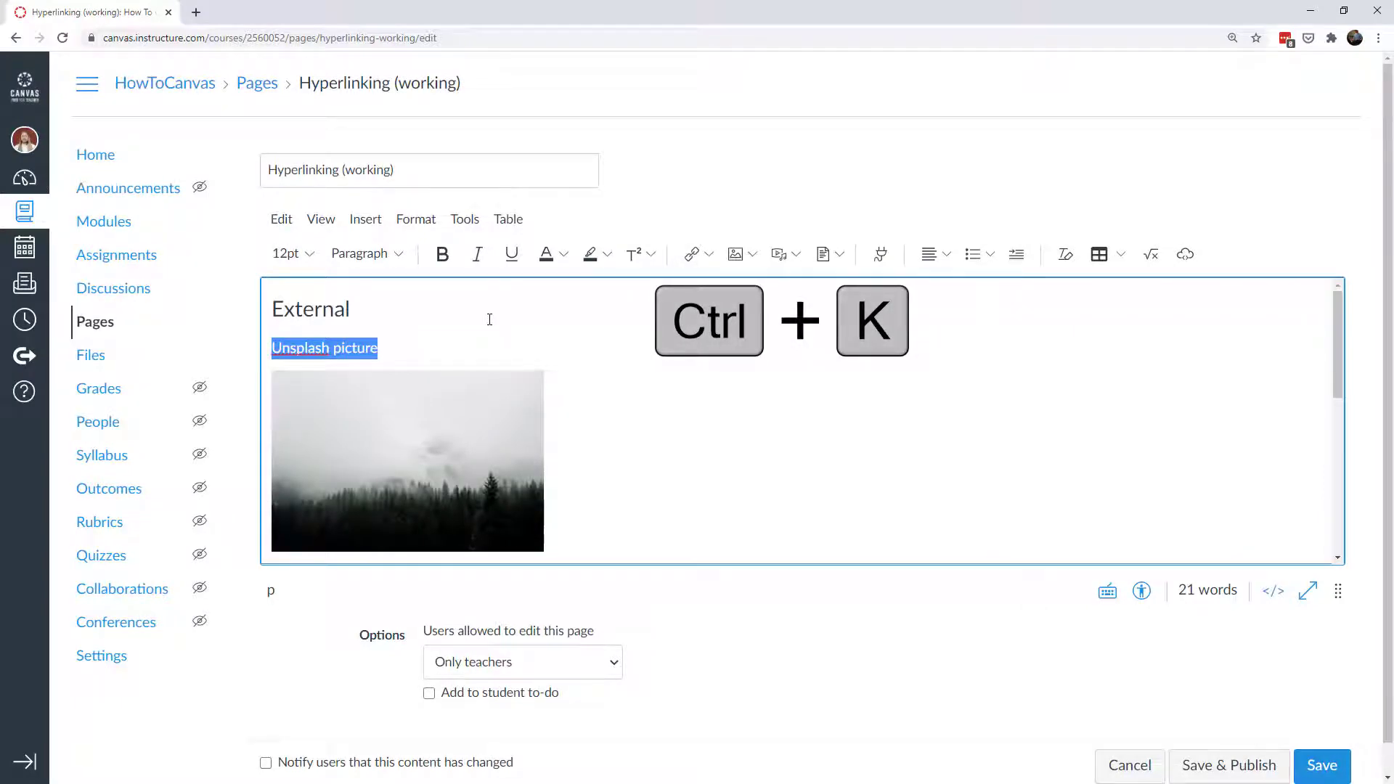
key(ctrl+k)
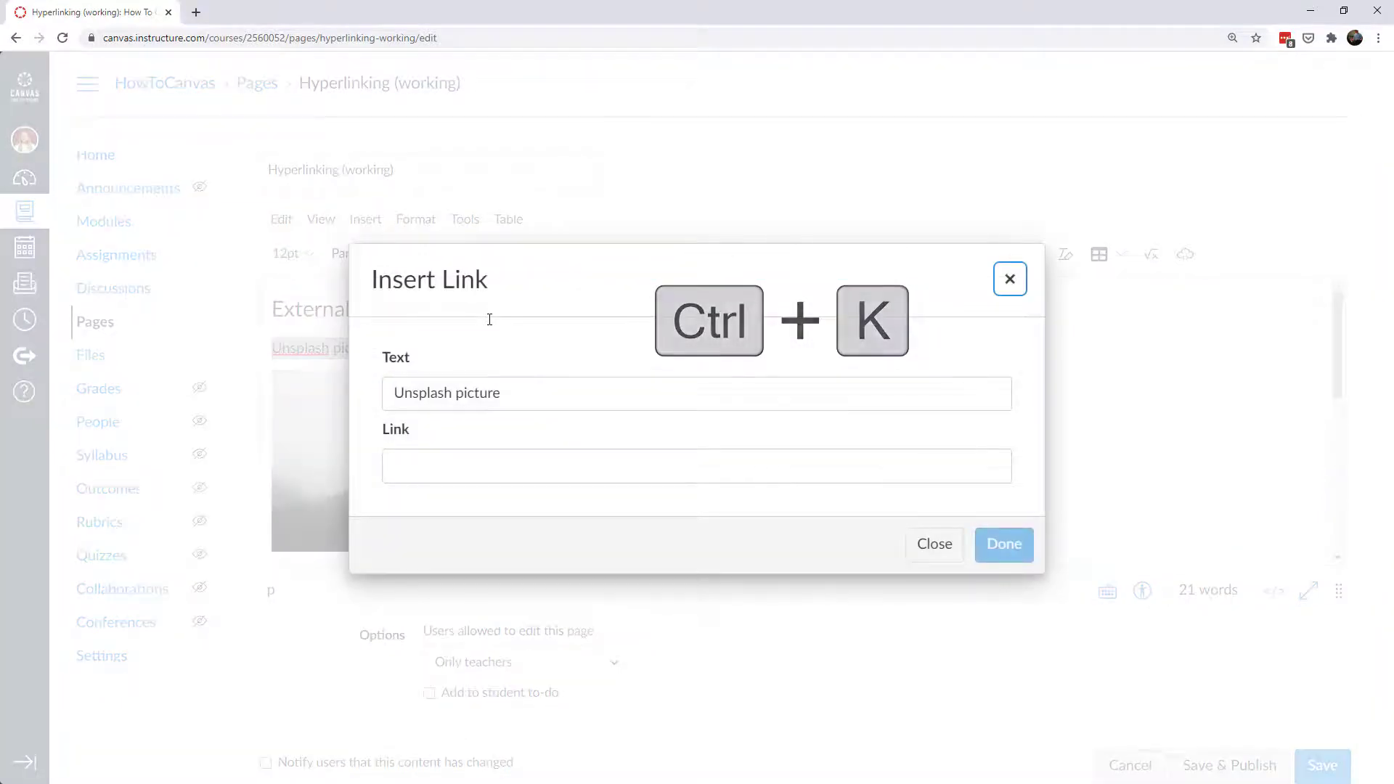
click(429, 465)
key(ctrl+v)
click(1003, 546)
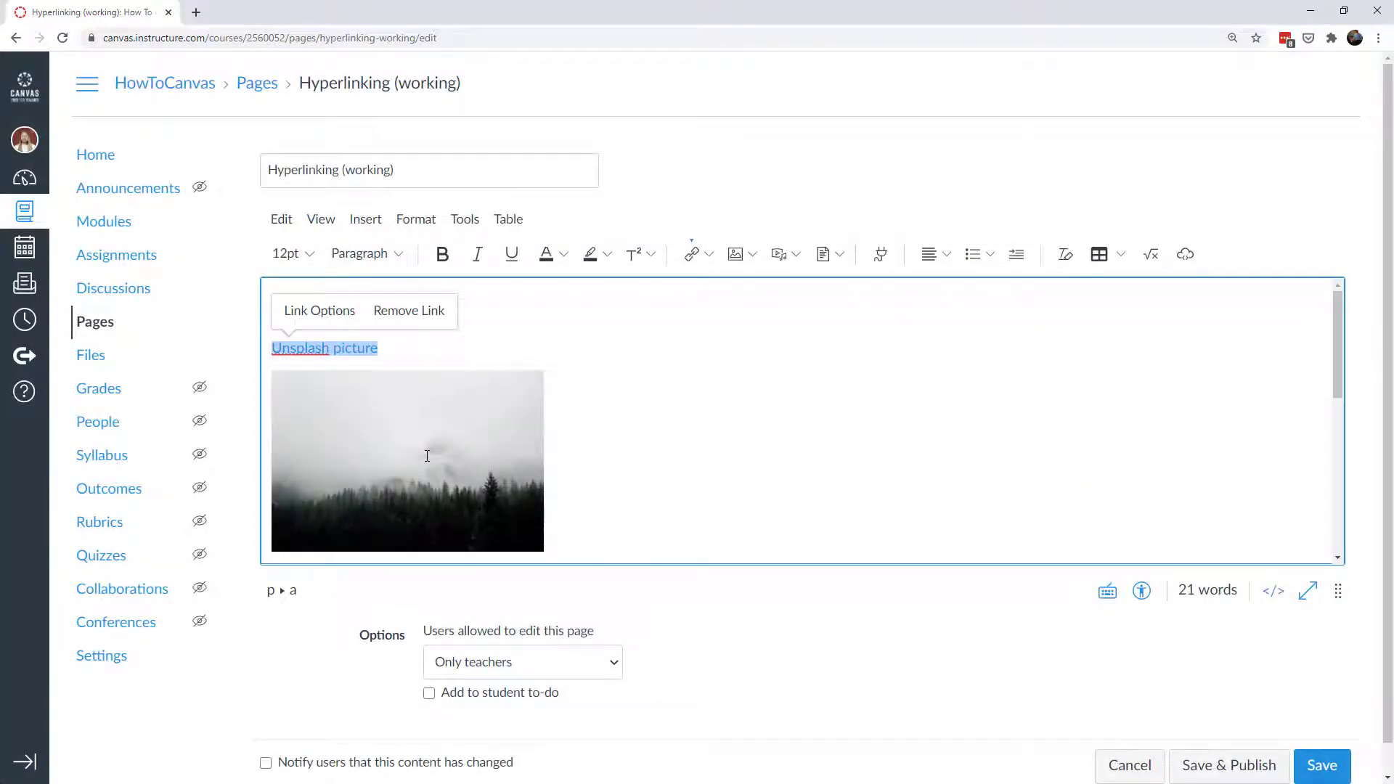
click(427, 456)
click(523, 341)
key(ctrl+k)
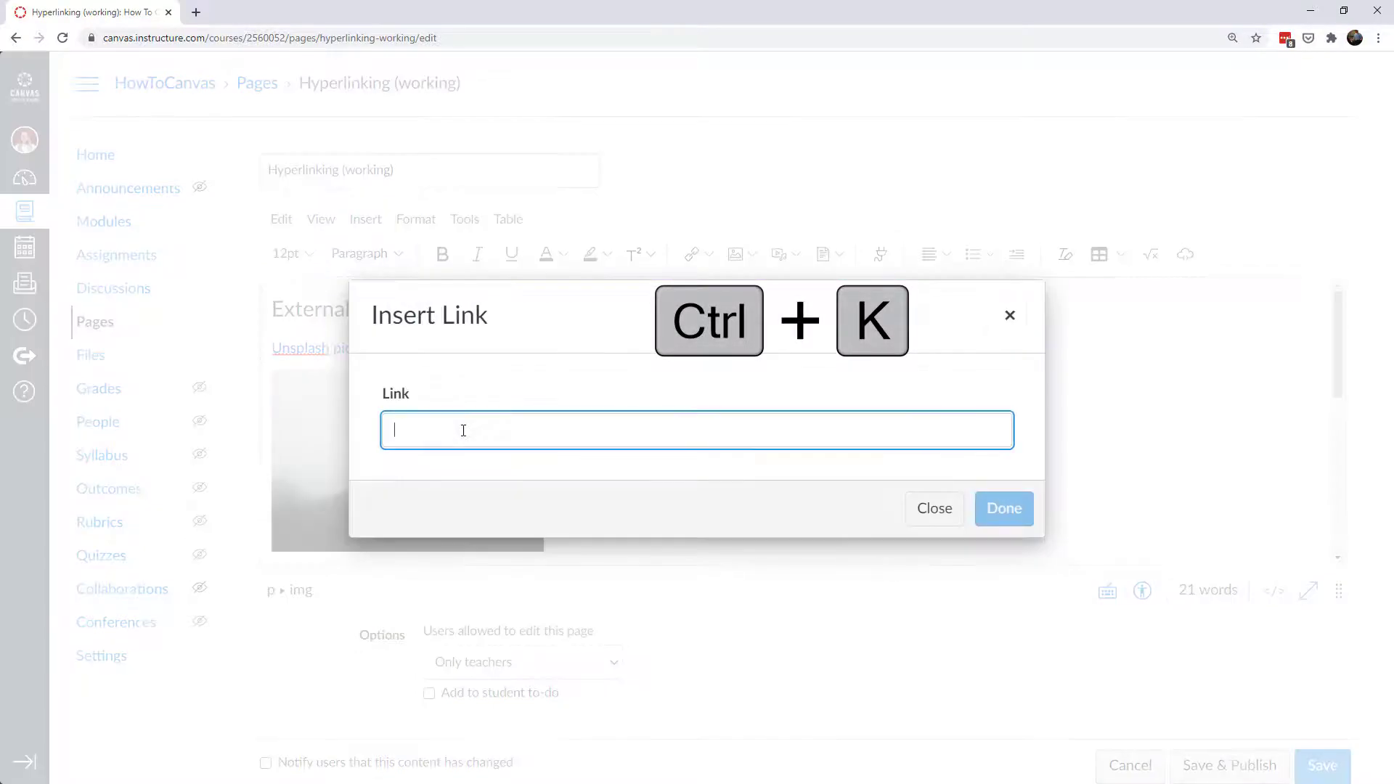
text(https://unsplash.com/photos/vdaJJbls3xE)
drag(661, 429, 372, 434)
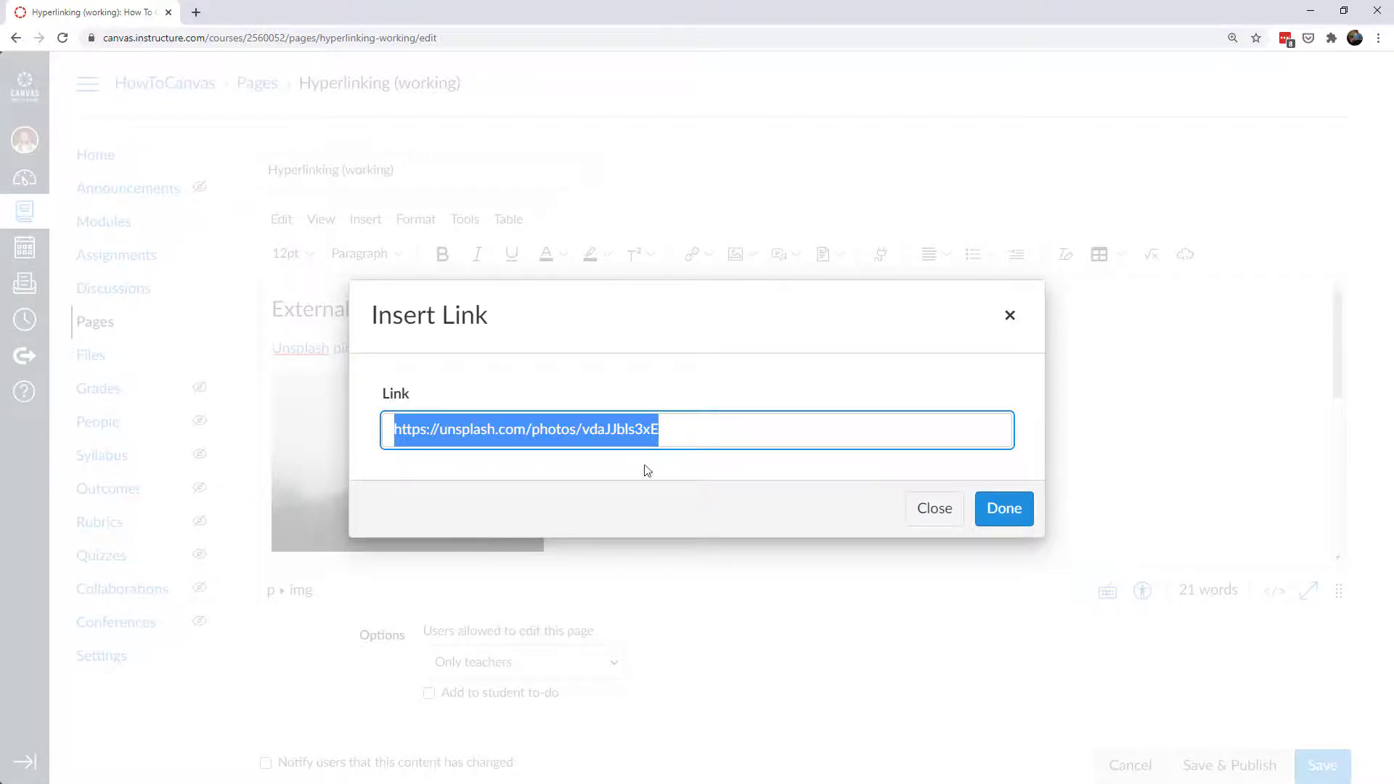
click(996, 514)
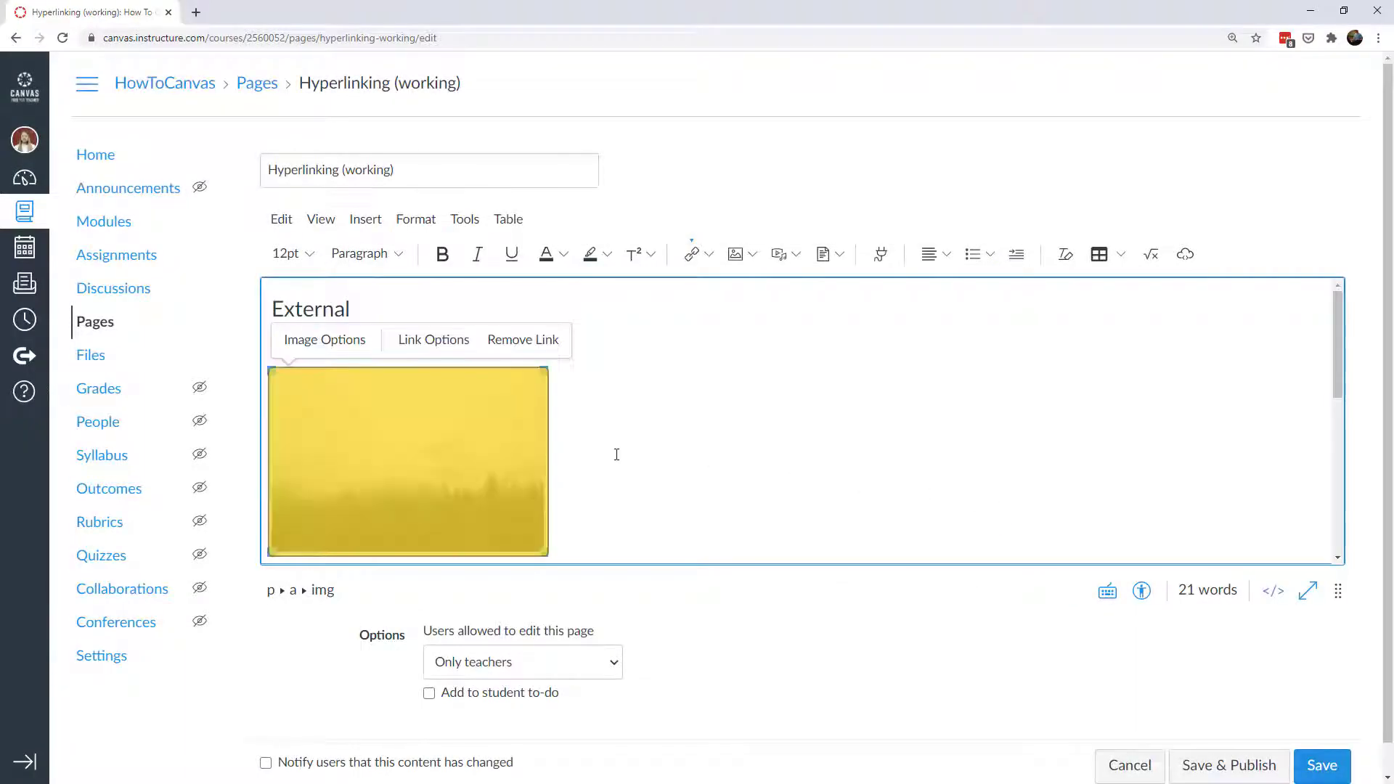
click(616, 455)
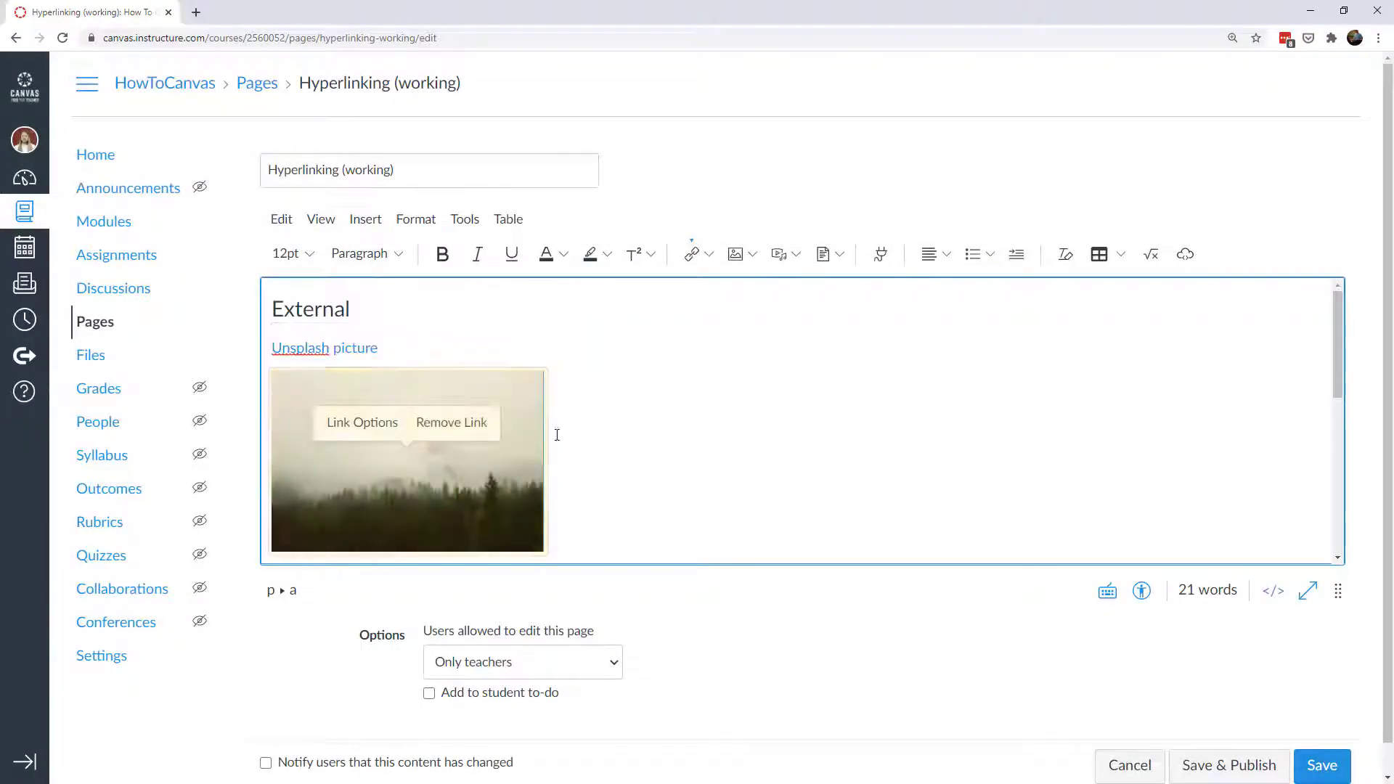
- Switch to the HTML editor and inspect the text link's anchor tag on line 3
click(1272, 594)
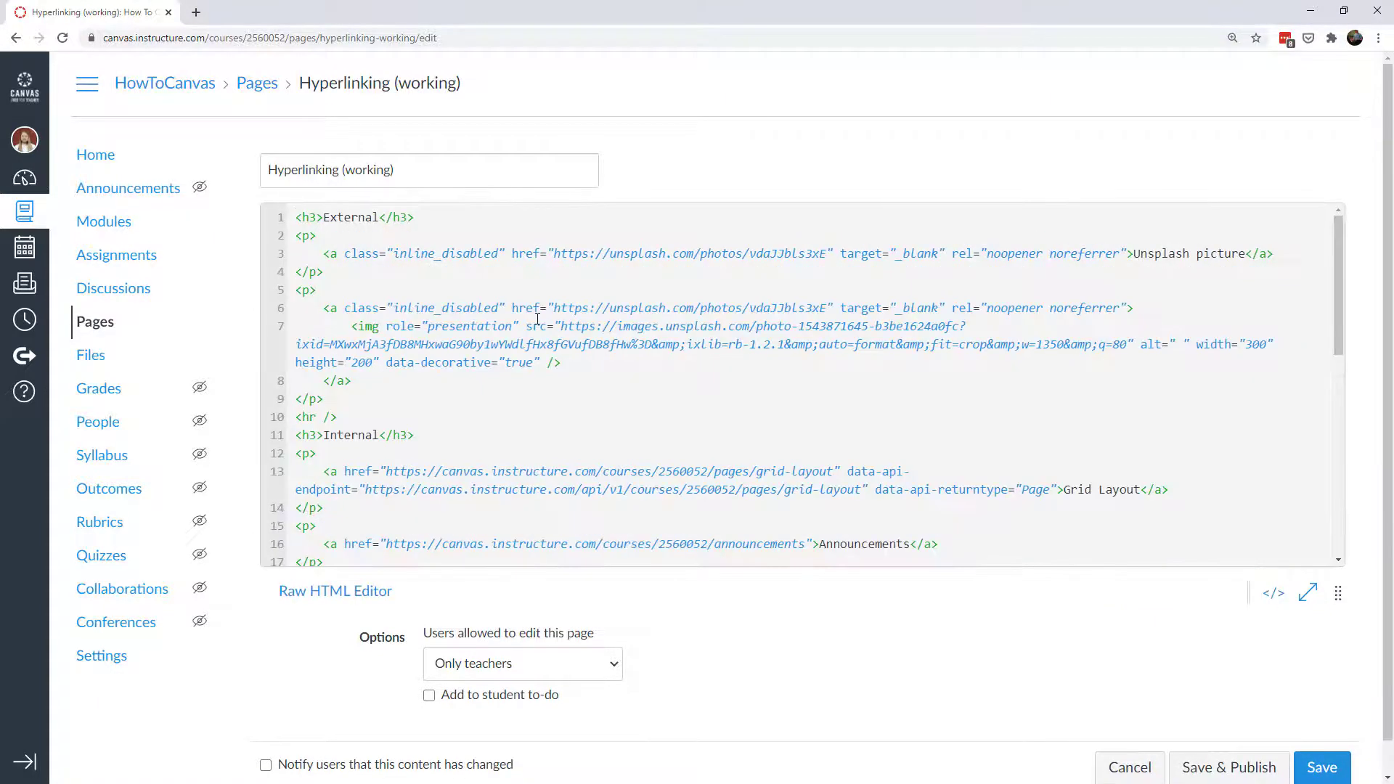
drag(316, 247, 1308, 253)
drag(326, 257, 1138, 258)
click(326, 256)
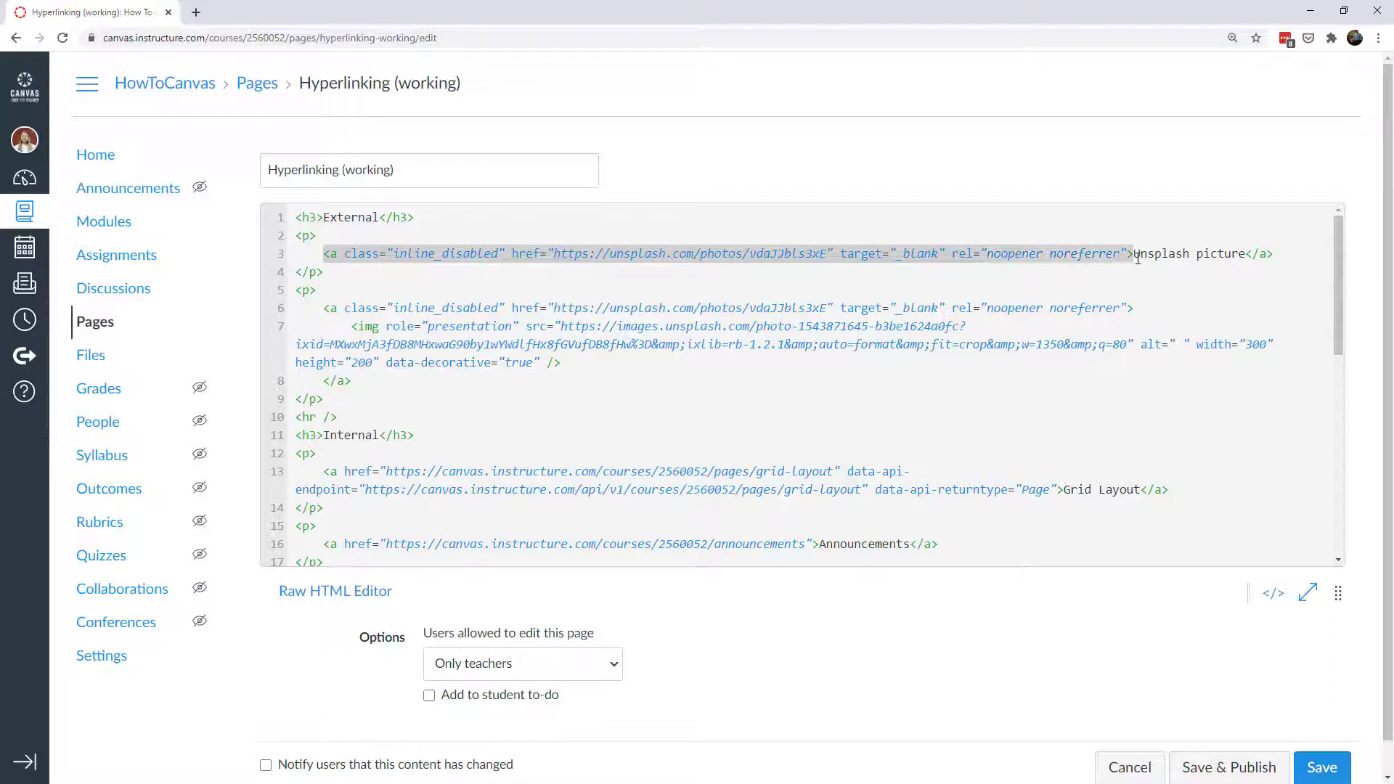
- Delete the class, target and rel attributes from the line 3 anchor tag
click(344, 255)
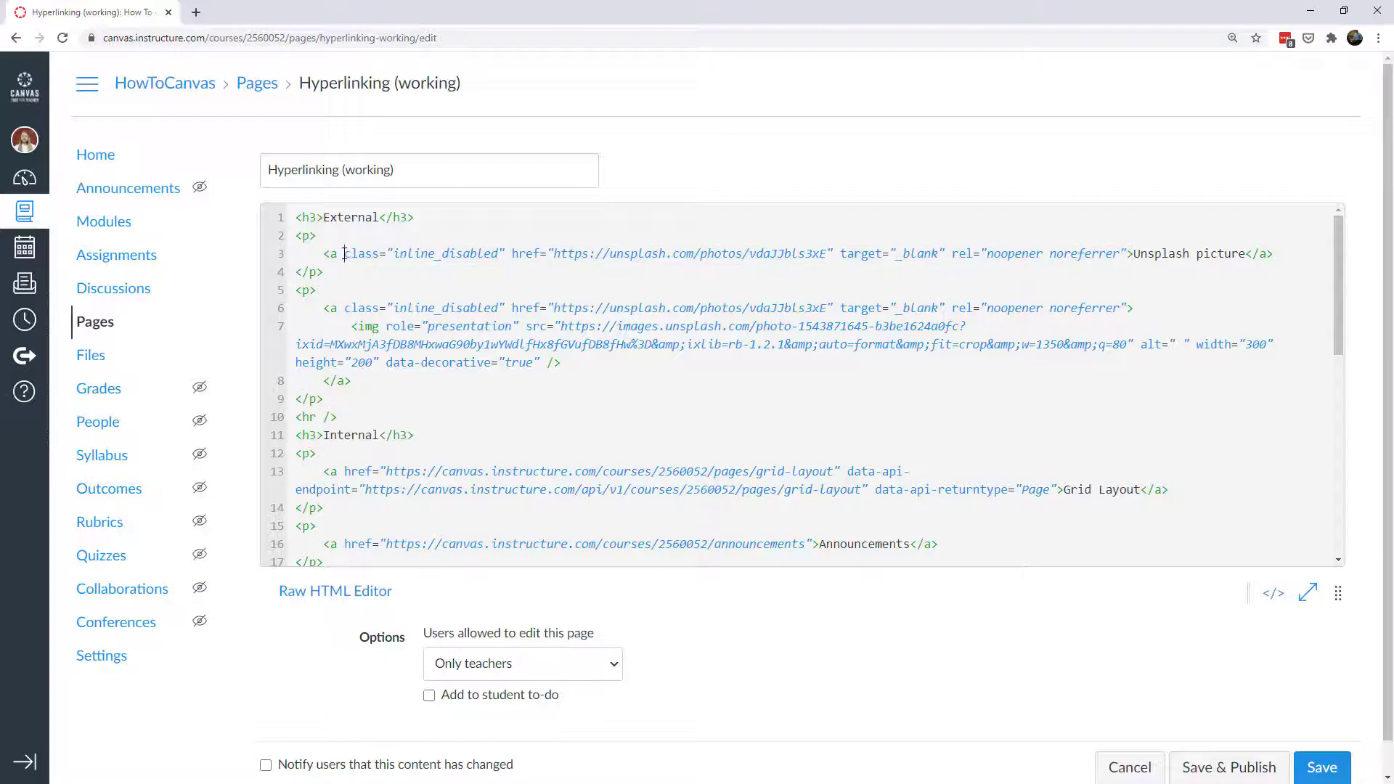
drag(345, 255, 512, 255)
key(BackSpace)
drag(672, 255, 960, 255)
key(BackSpace)
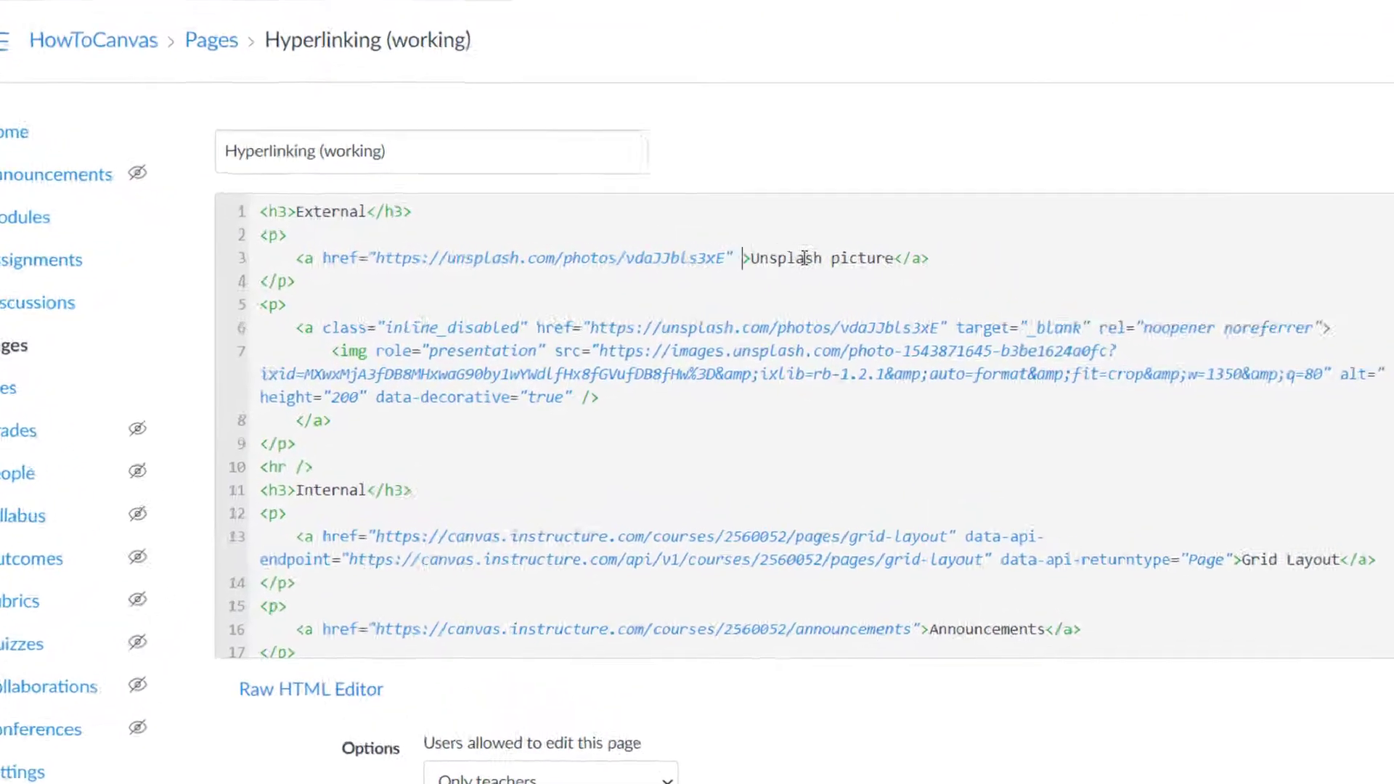
key(BackSpace)
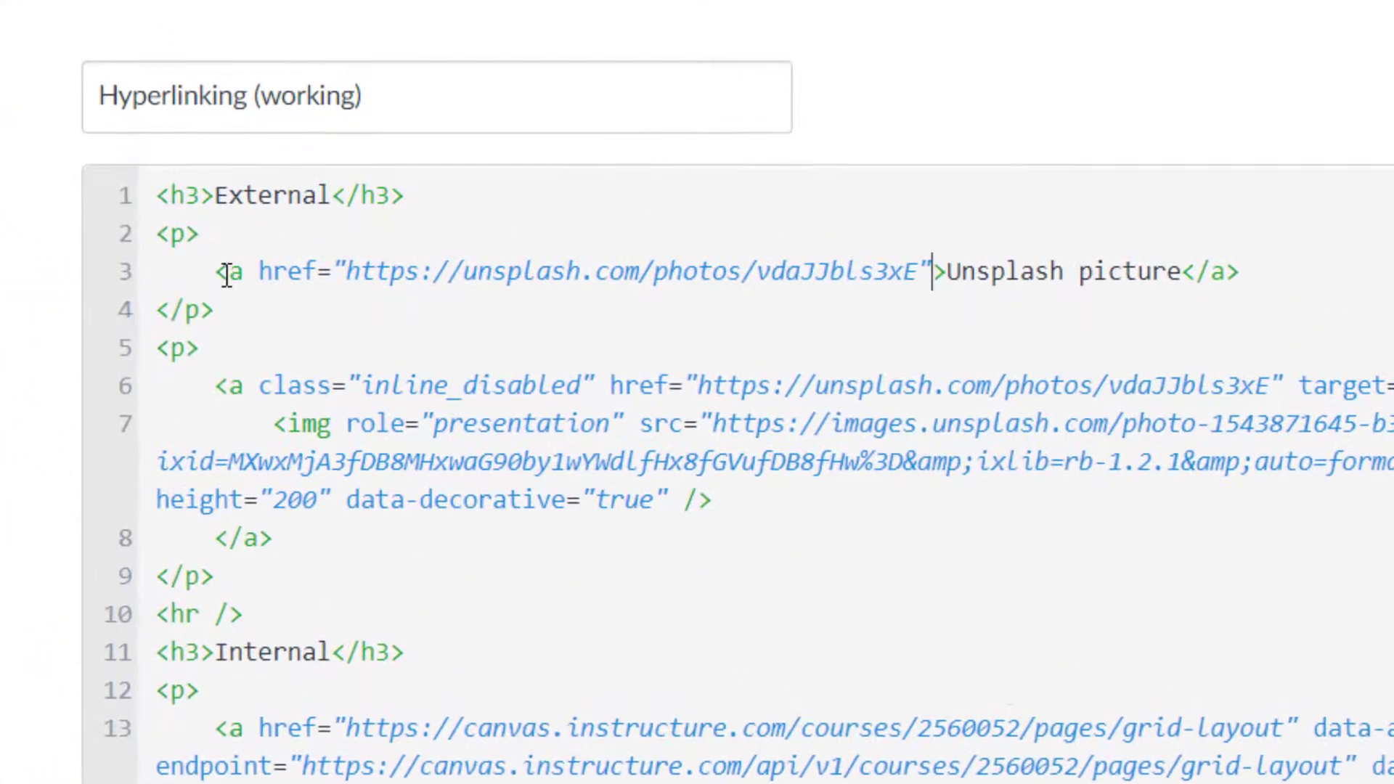
- Move the closing </a> to just after 'Unsplash' so 'picture' is plain text
drag(216, 271, 945, 265)
click(259, 274)
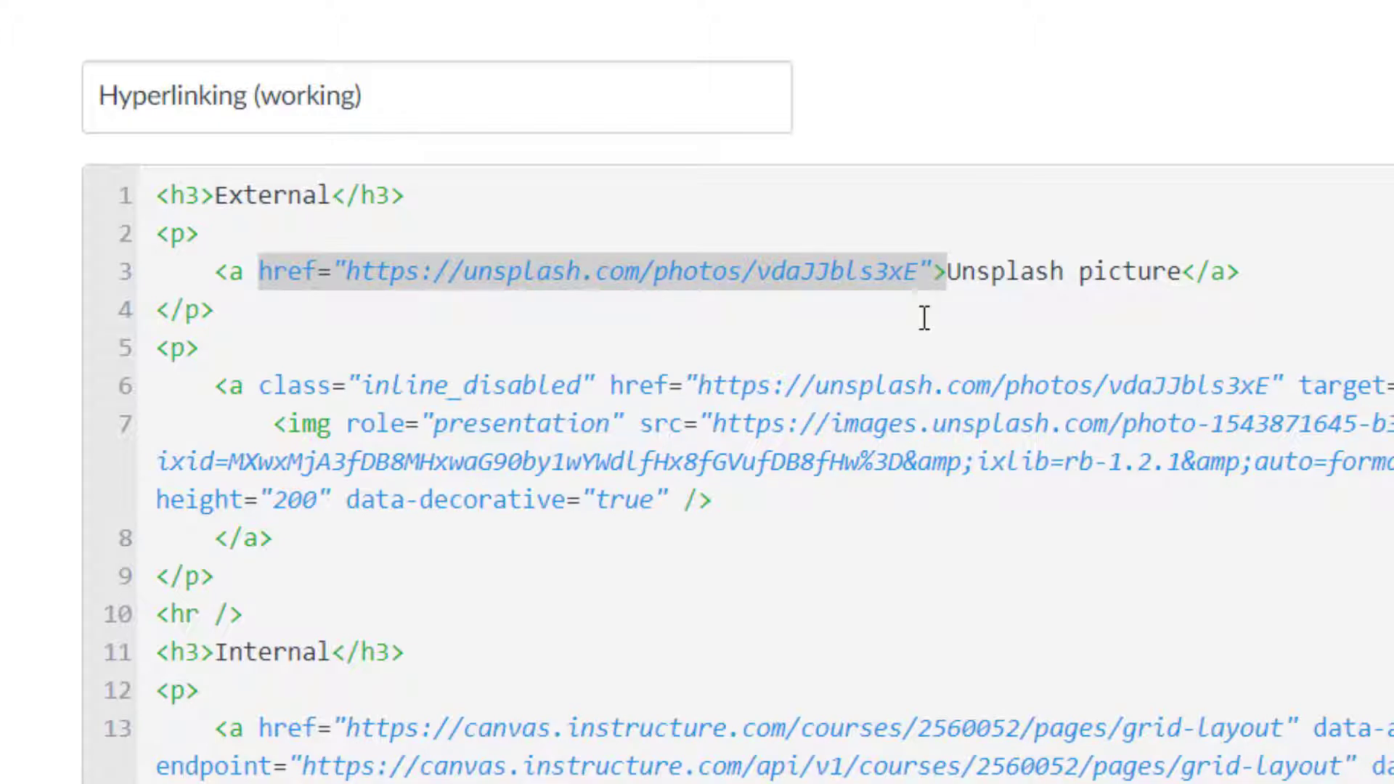
drag(215, 274, 947, 272)
drag(1239, 273, 1077, 280)
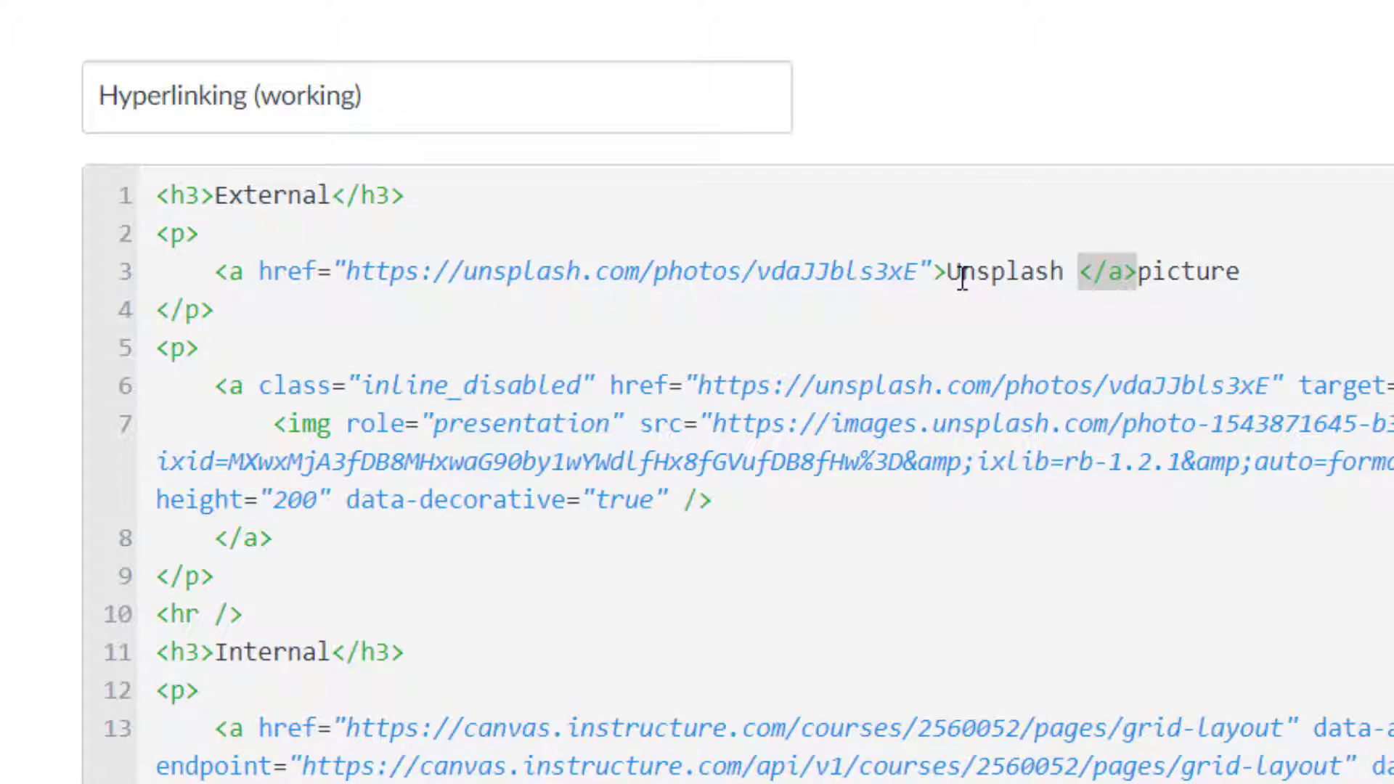
drag(944, 273, 1247, 279)
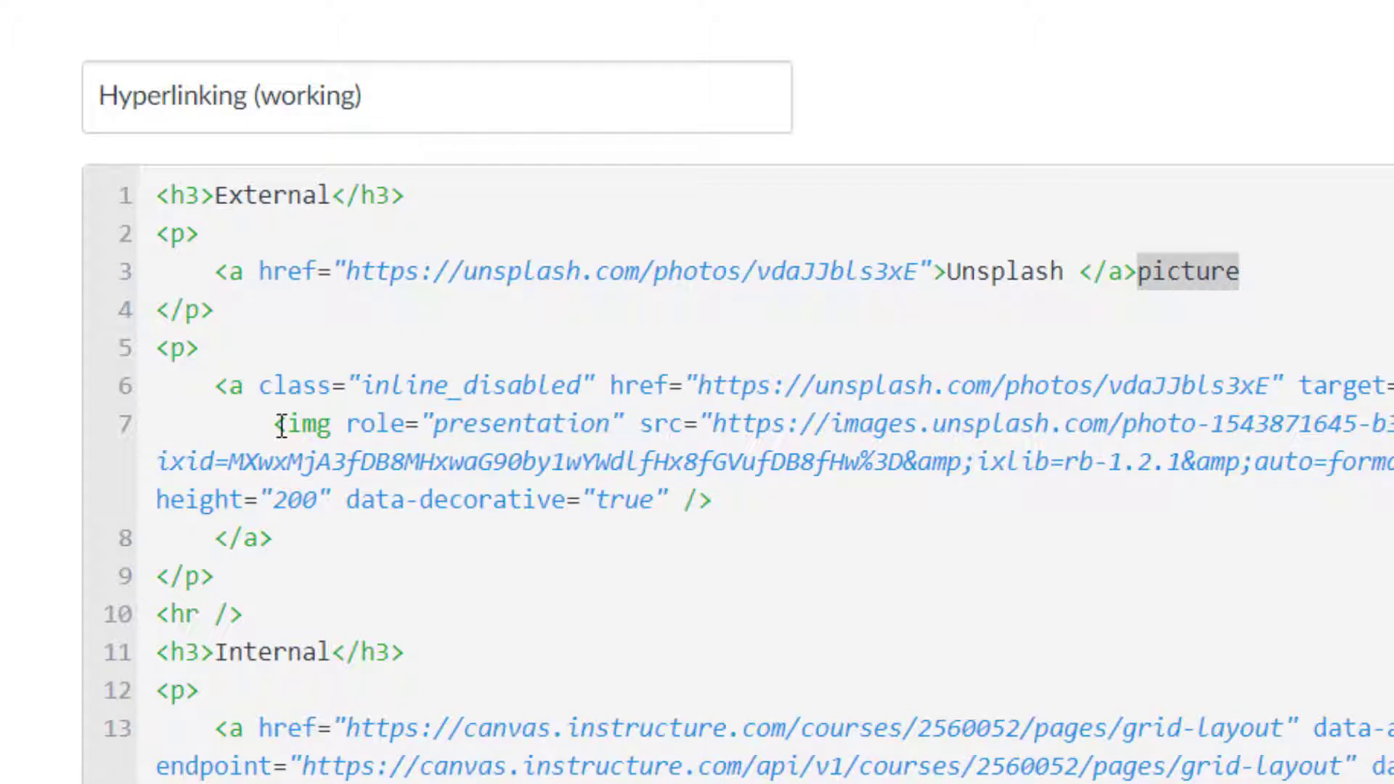
- Review the forest photo link's HTML on lines 6–8: image tag, href address and closing tag
drag(277, 425, 654, 481)
drag(434, 462, 495, 480)
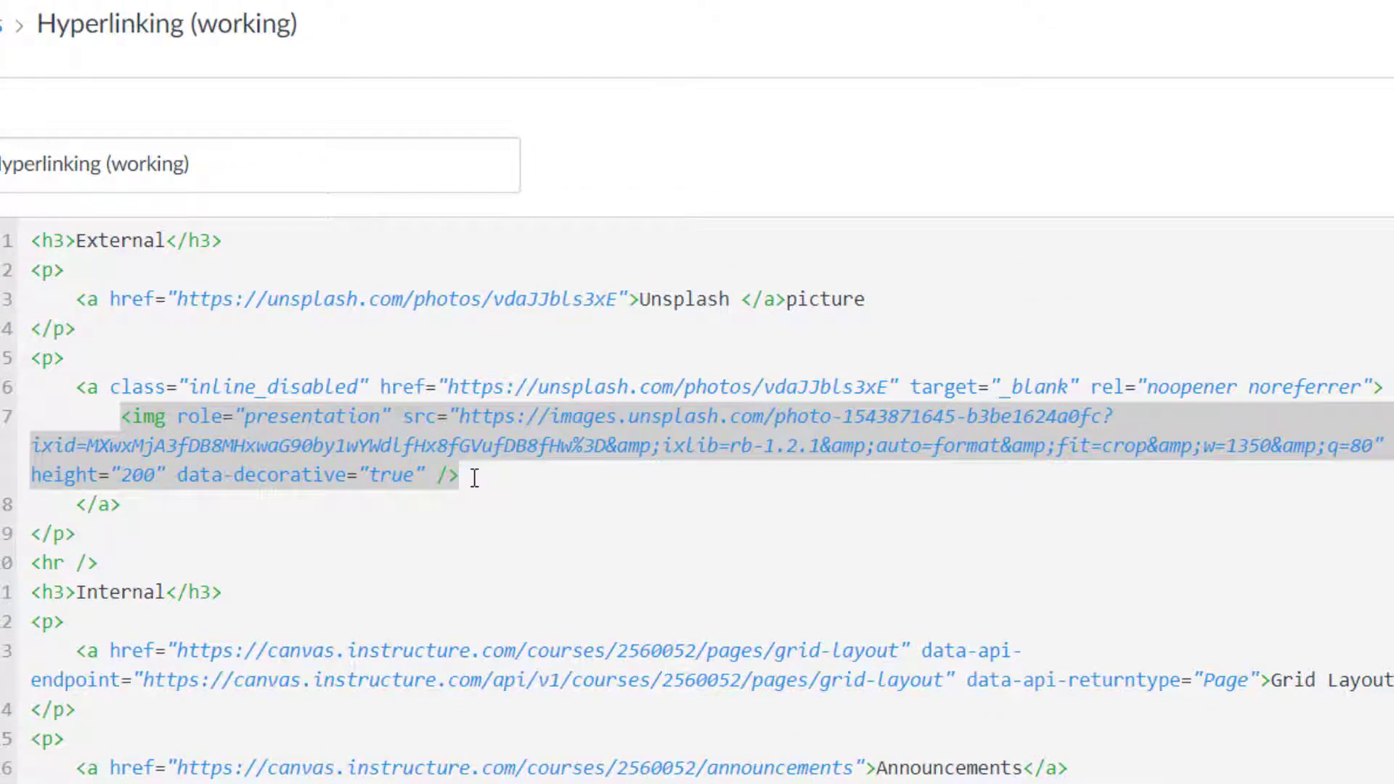
drag(75, 386, 1335, 379)
click(382, 386)
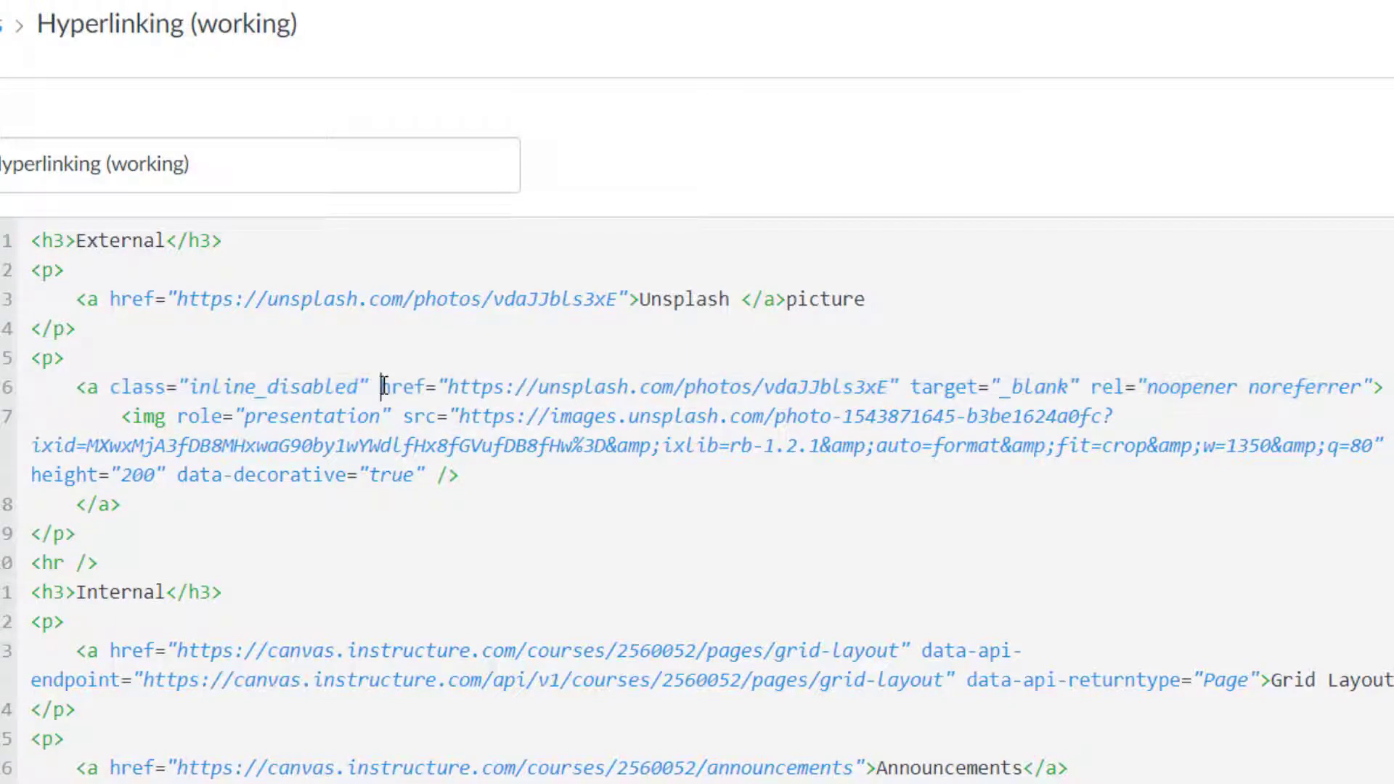
drag(383, 386, 900, 387)
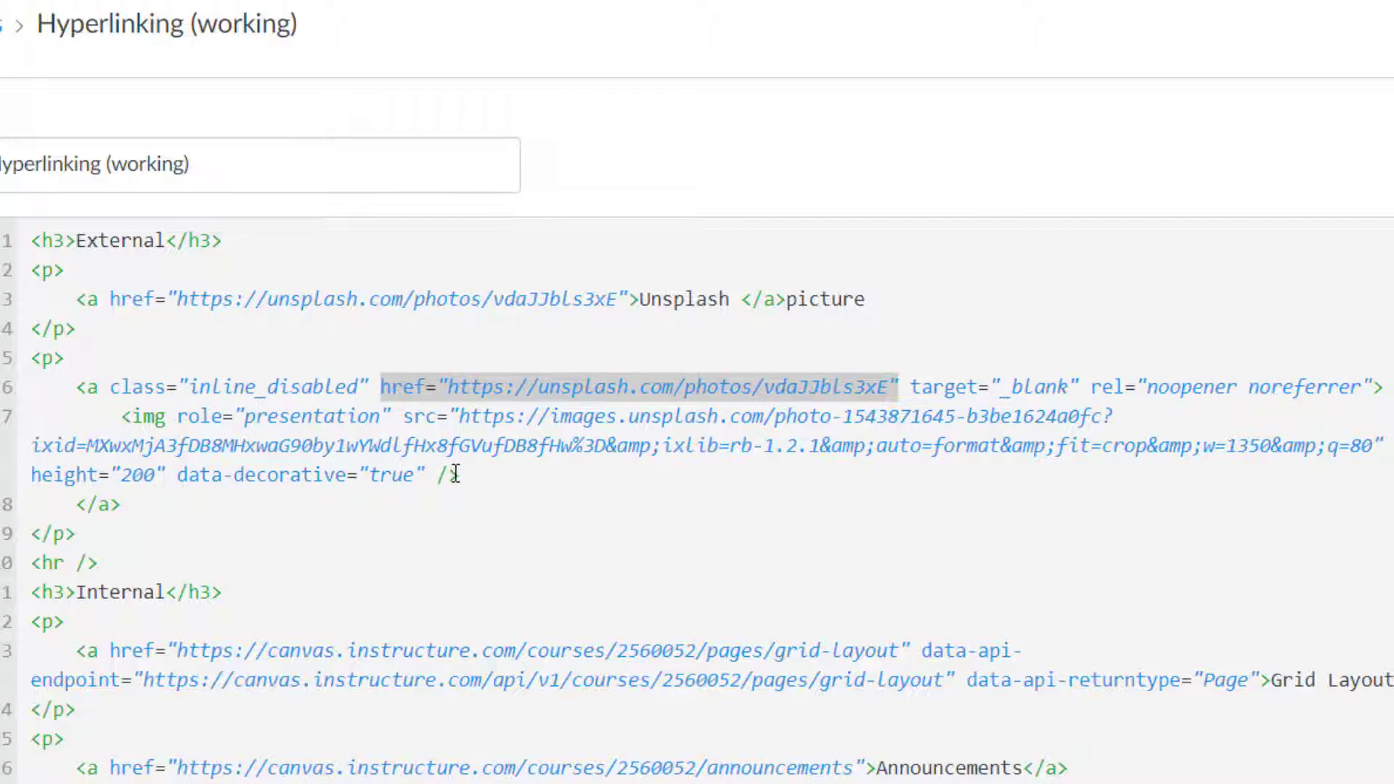
drag(126, 503, 63, 504)
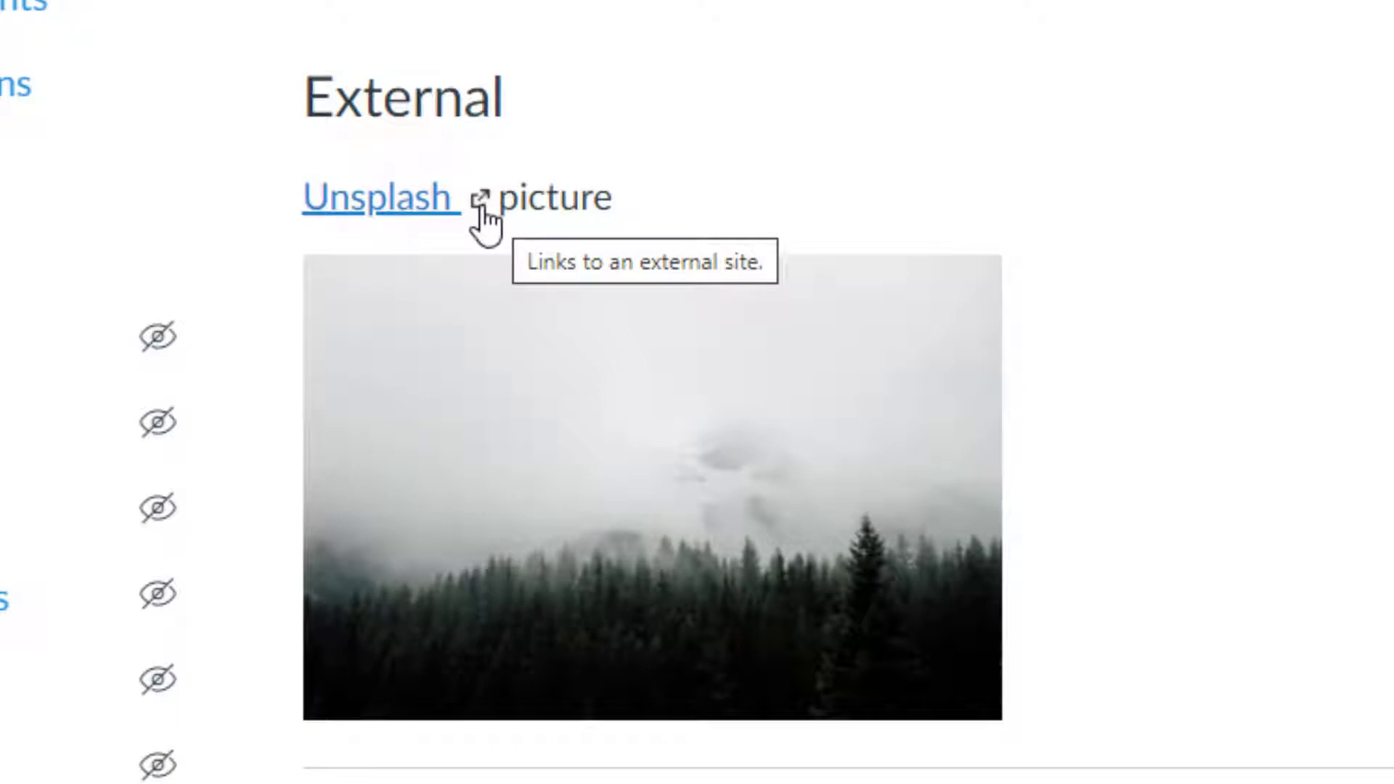
- Test the Unsplash link by opening the photo page, then return to Canvas
click(386, 199)
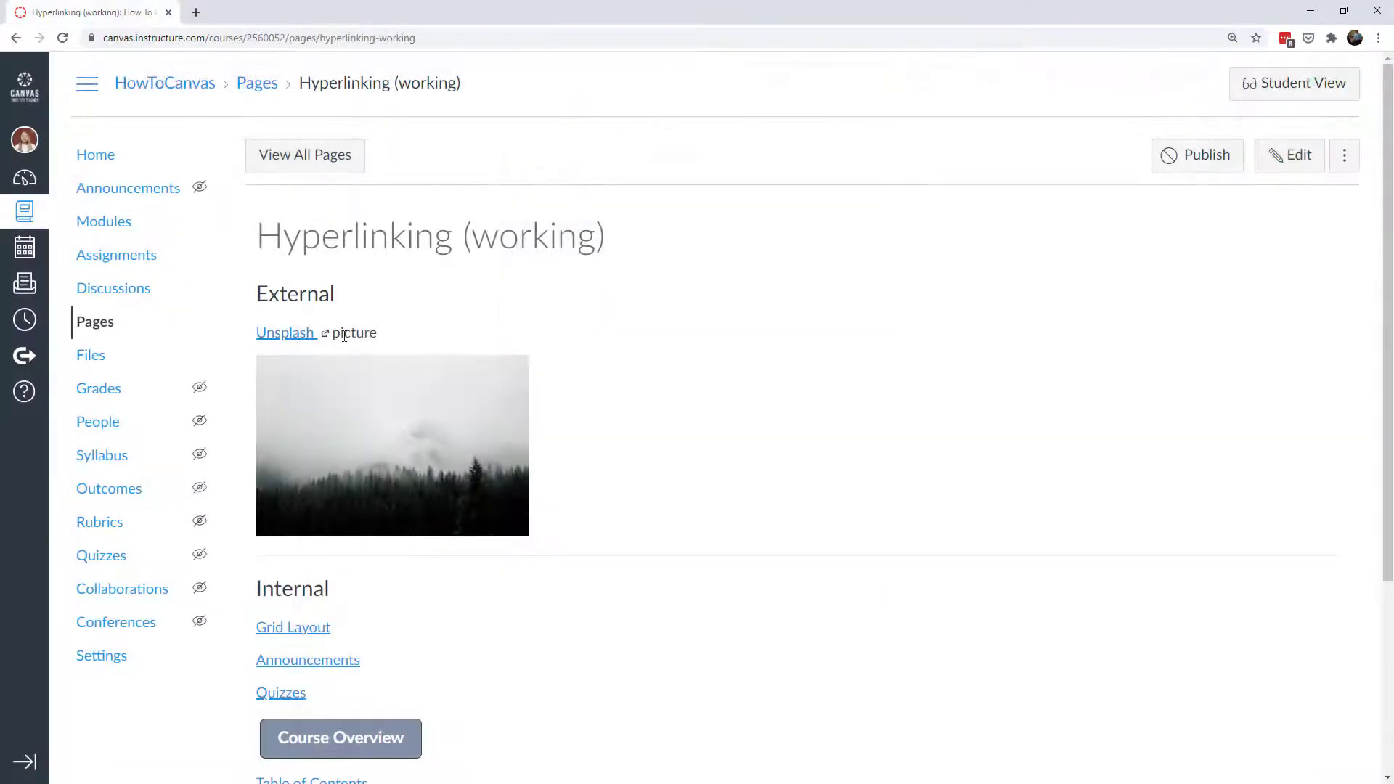
drag(377, 334, 339, 334)
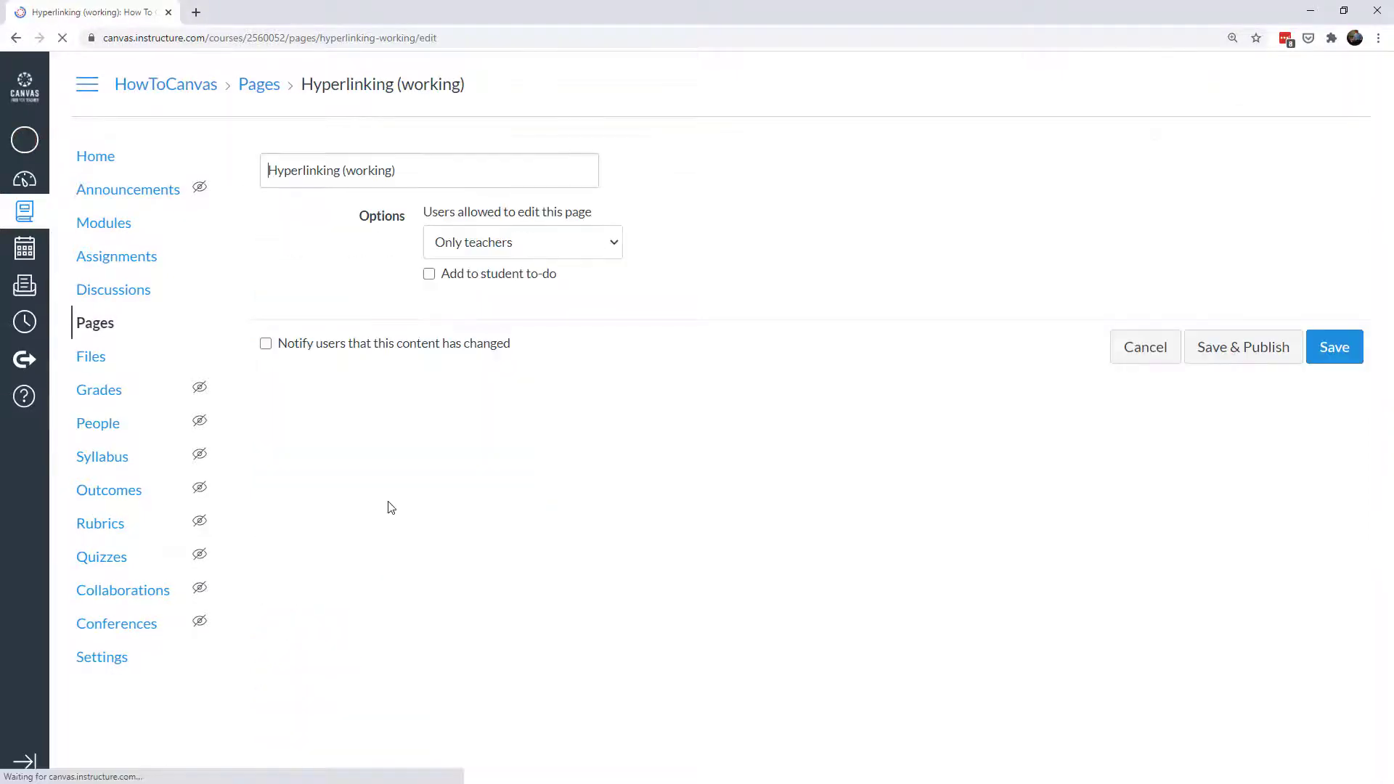
- Replace the three internal links with 'Refer to the course announcements for more info' and select 'course announcements'
scroll(469, 404, down, 5)
click(312, 418)
drag(347, 353, 270, 362)
drag(335, 423, 263, 358)
key(Delete)
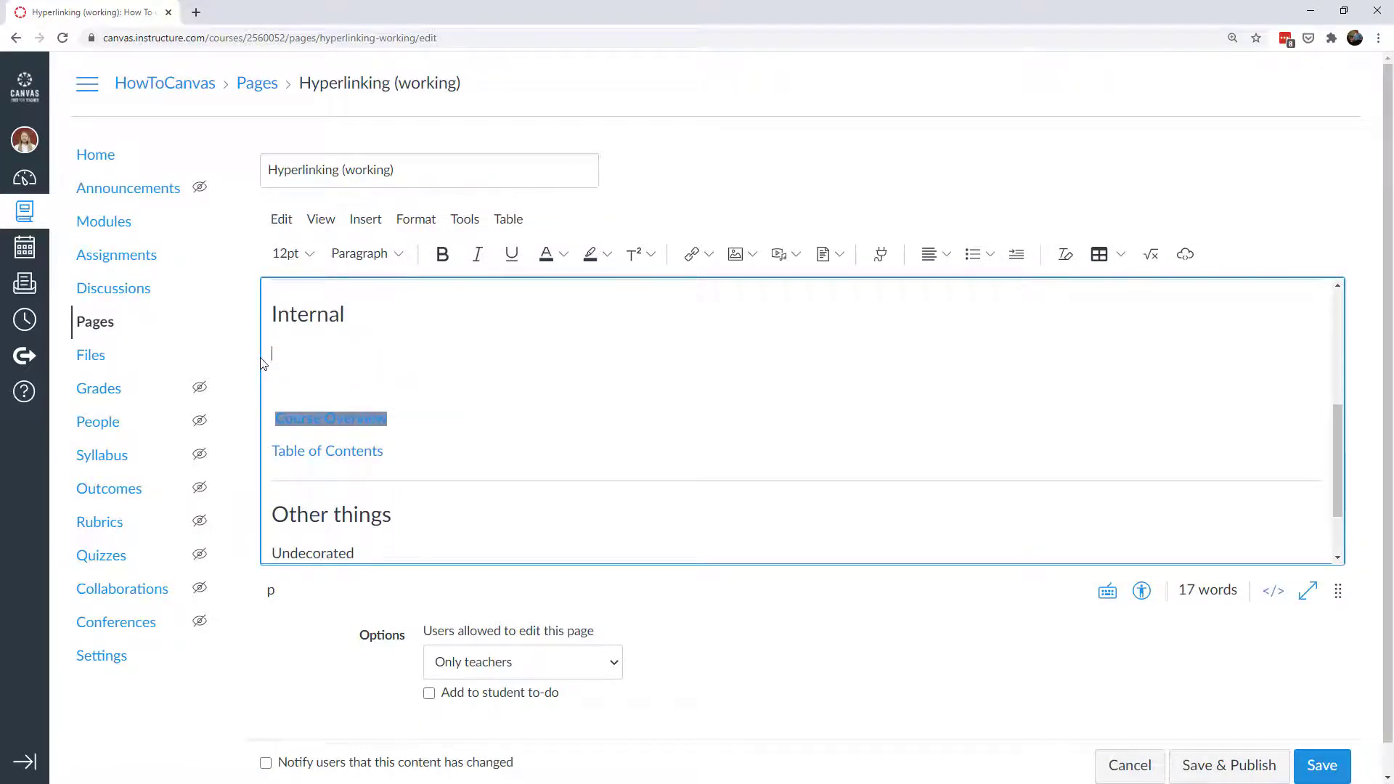
text(Refer to the course announcements for more info.)
triple_click(371, 354)
drag(498, 354, 349, 360)
- Open the course content links tray and expand its Announcements category
click(710, 254)
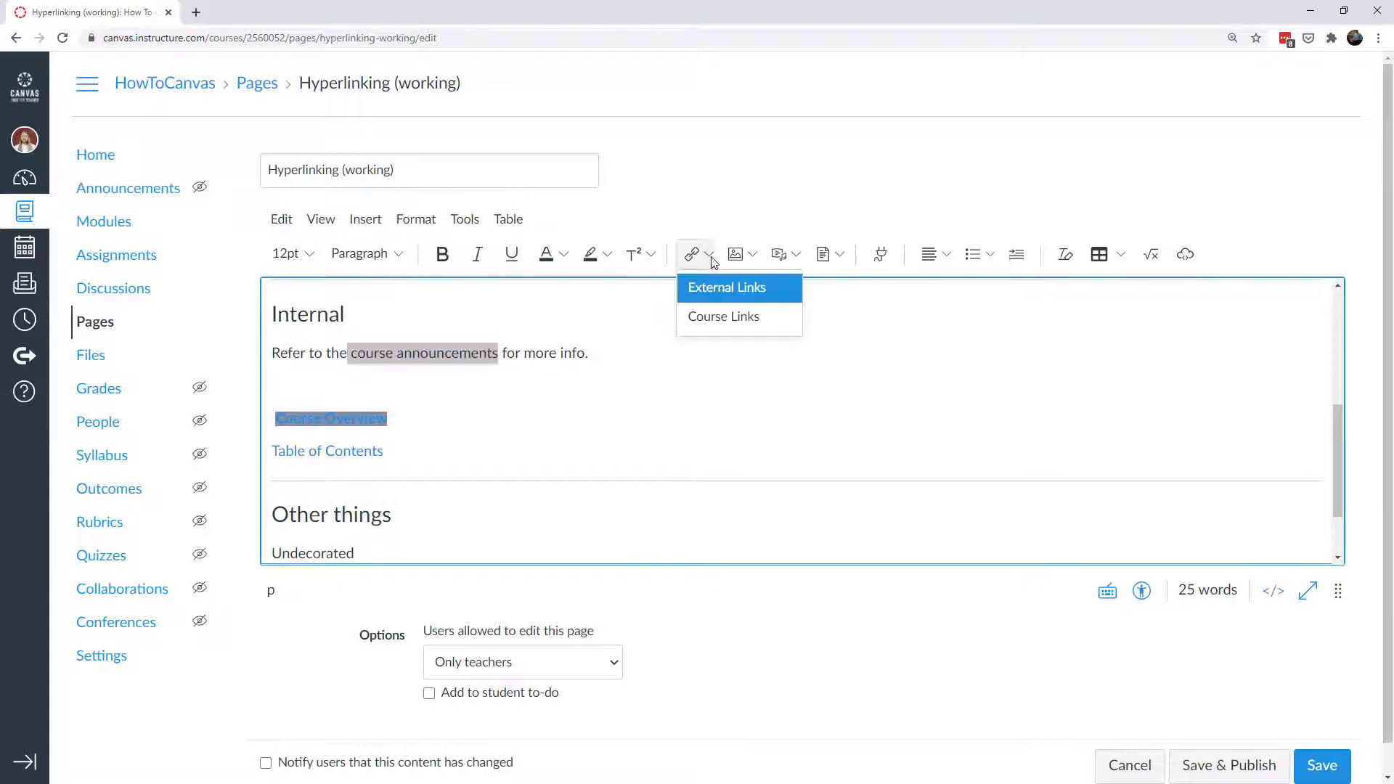
click(708, 318)
click(966, 279)
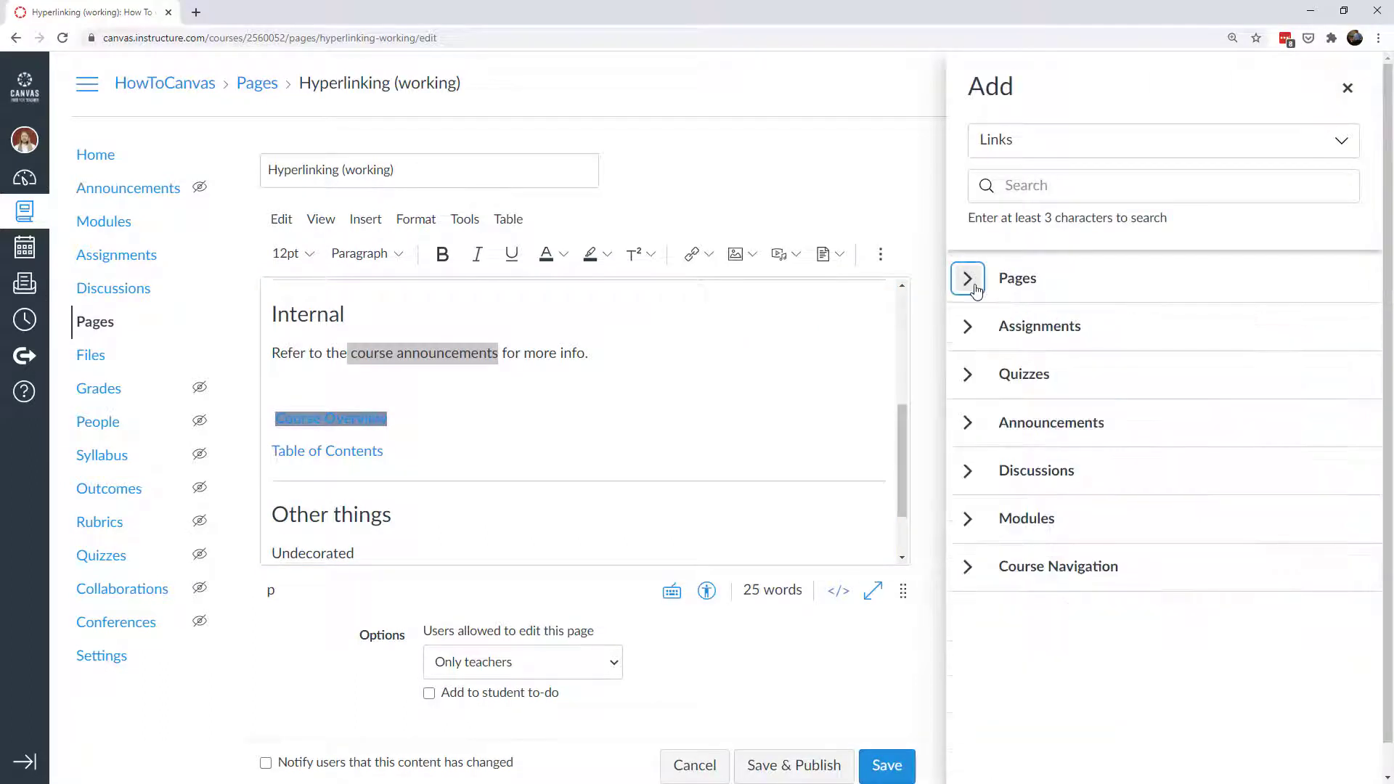
click(969, 424)
click(1022, 427)
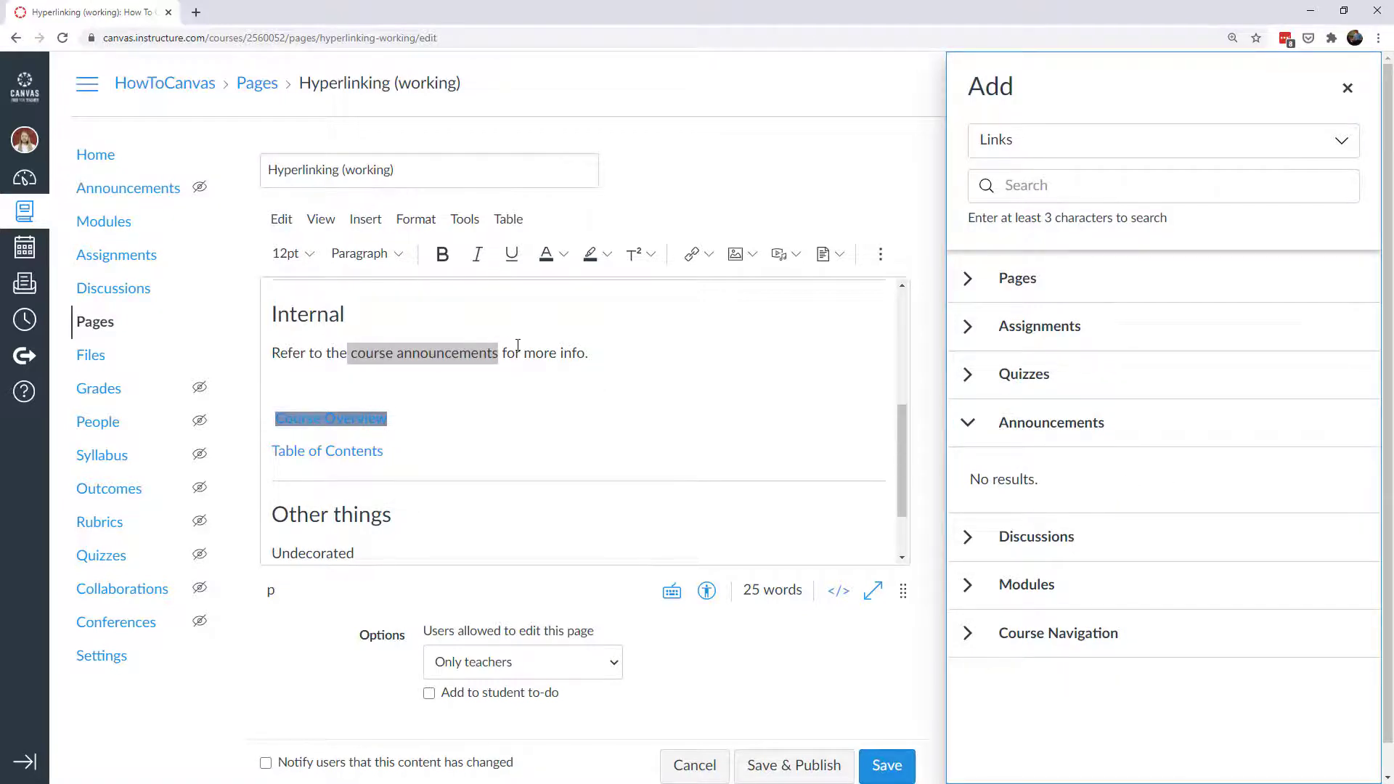
- Insert the Announcements link in place of 'course announcements' and prefix its text with 'Course'
click(355, 350)
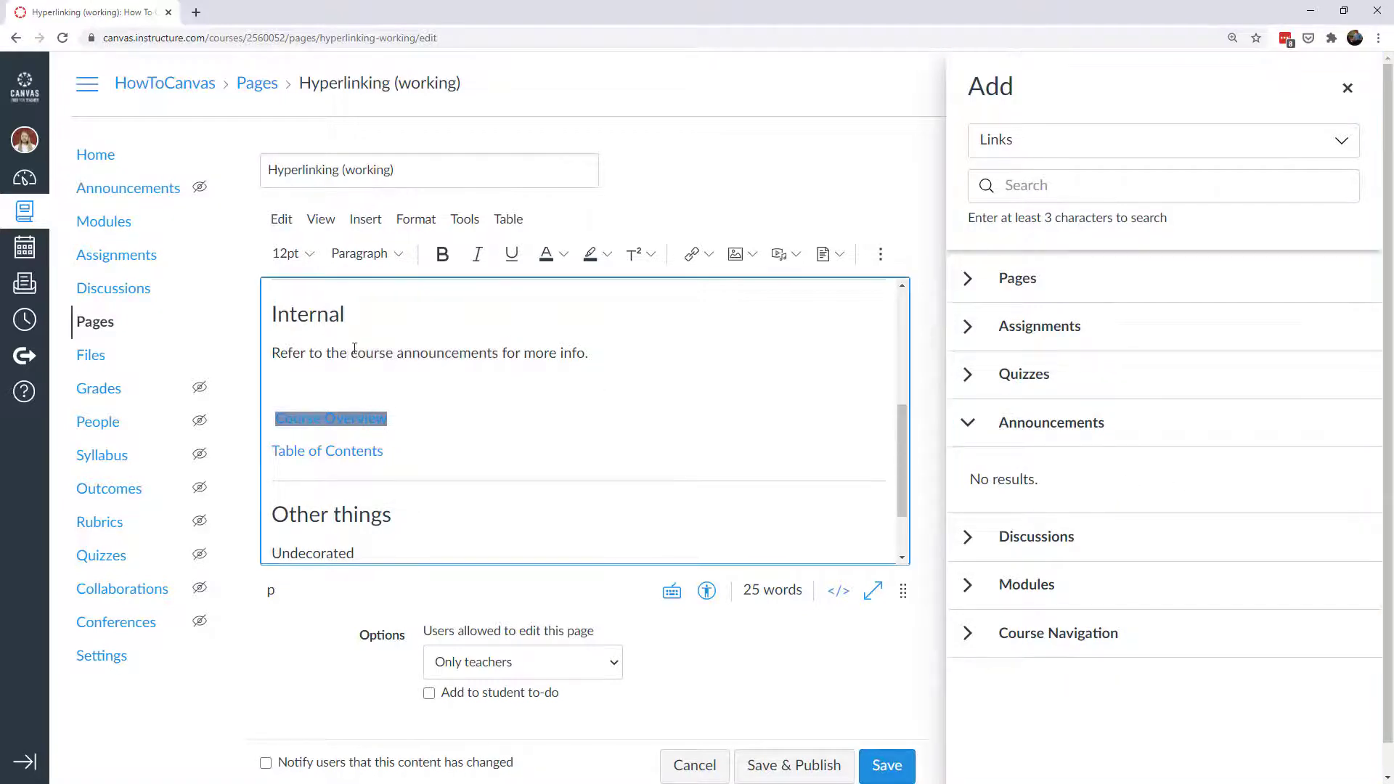
click(140, 197)
drag(140, 196, 350, 355)
drag(455, 356, 601, 356)
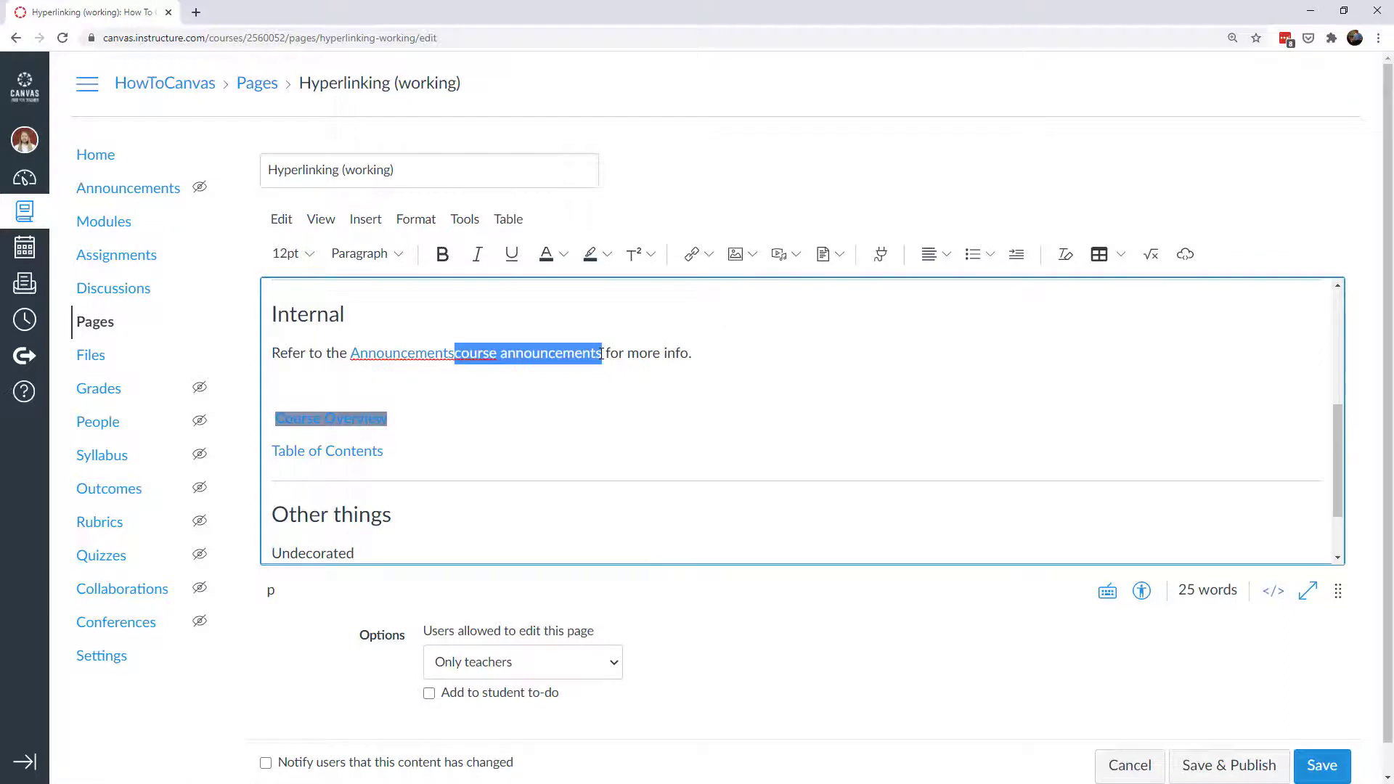
key(BackSpace)
click(352, 356)
text(Course)
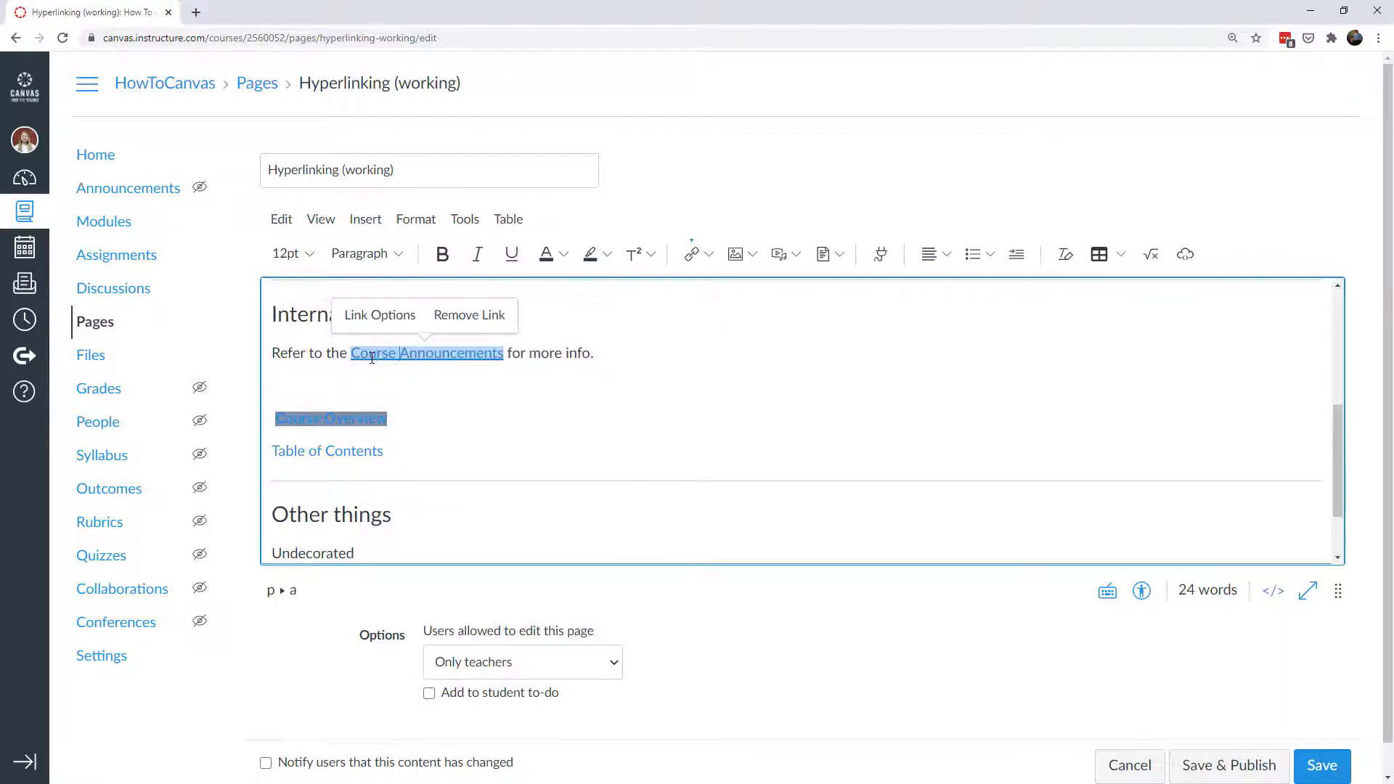
click(616, 356)
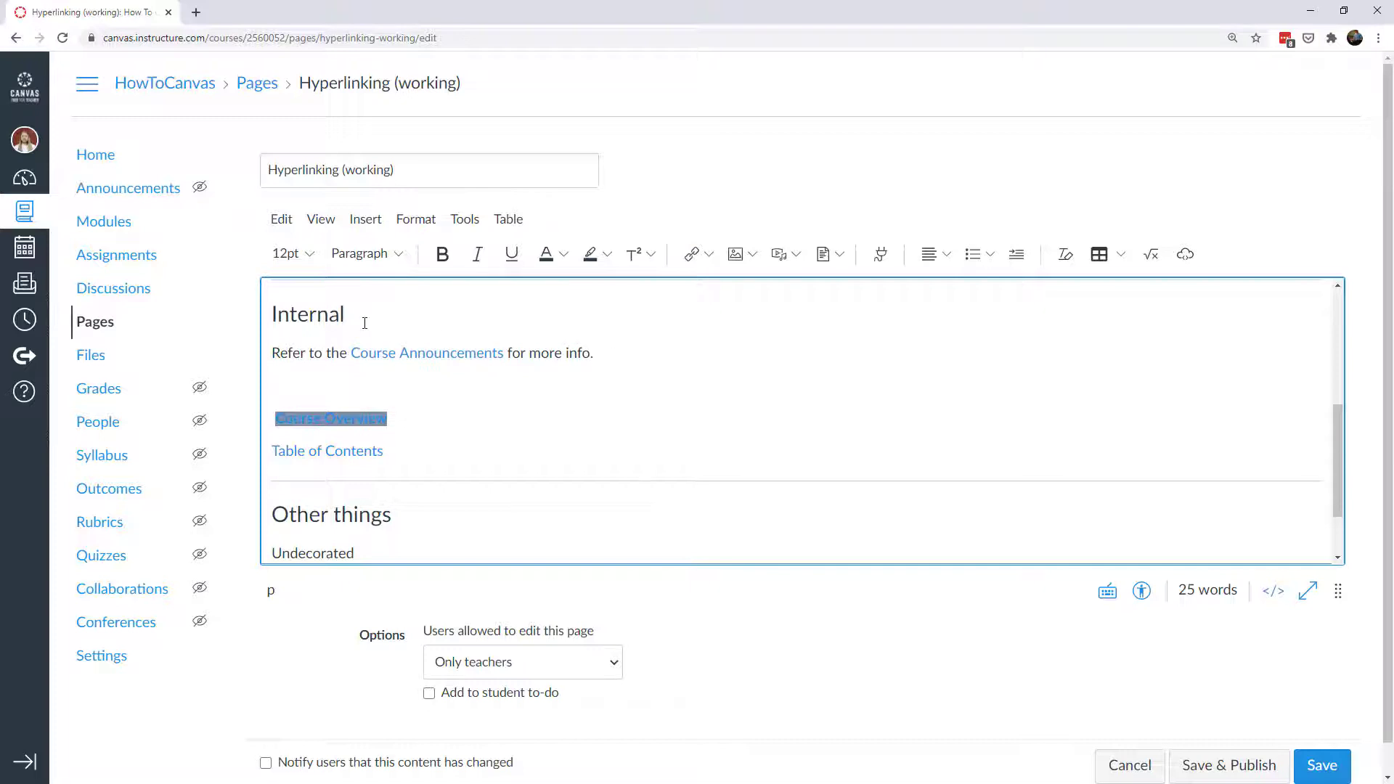
- Add the Discussions and Syllabus course links on separate lines below the announcements sentence
drag(108, 294, 373, 385)
key(Return)
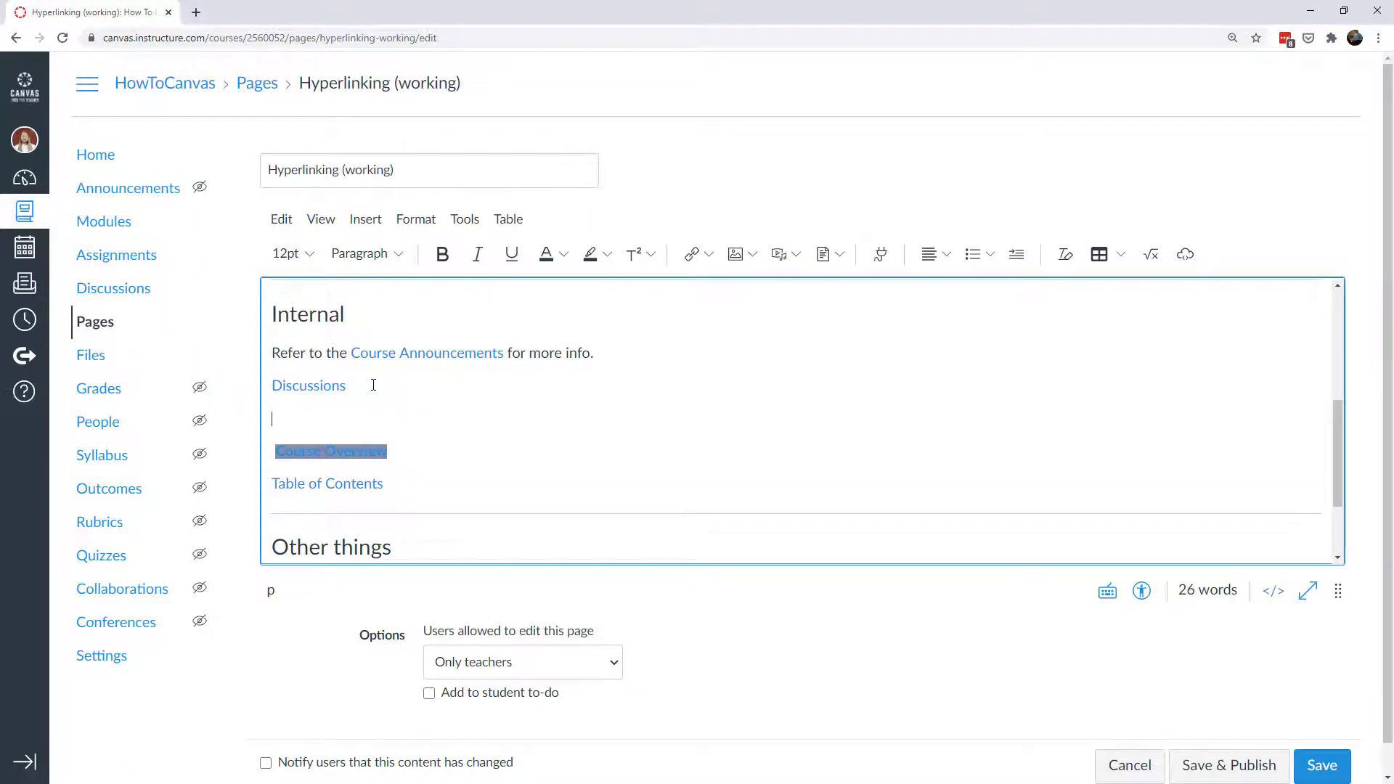
drag(95, 456, 294, 418)
key(Return)
- Insert a course link to the '5 Principles for creating accessible Canvas pages' page on the new line
click(698, 256)
click(698, 314)
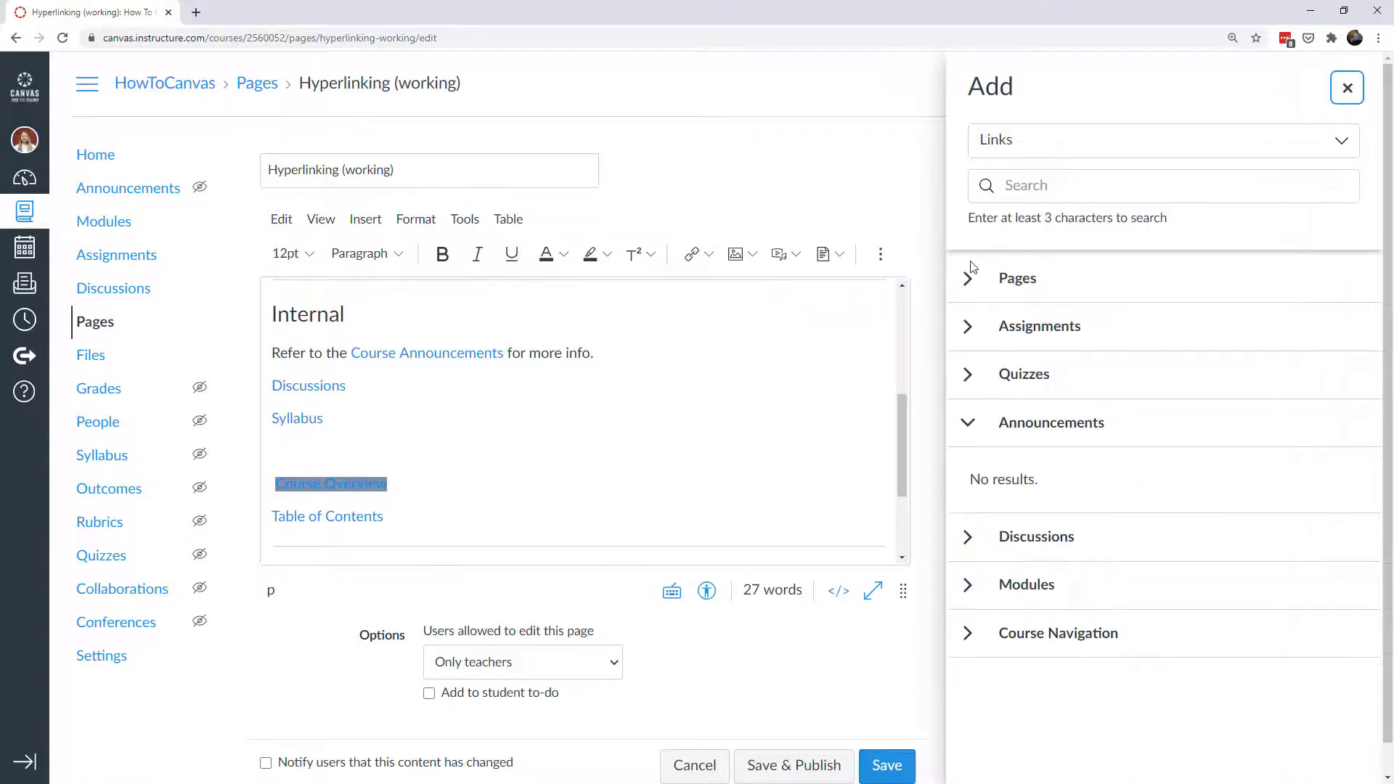
click(967, 279)
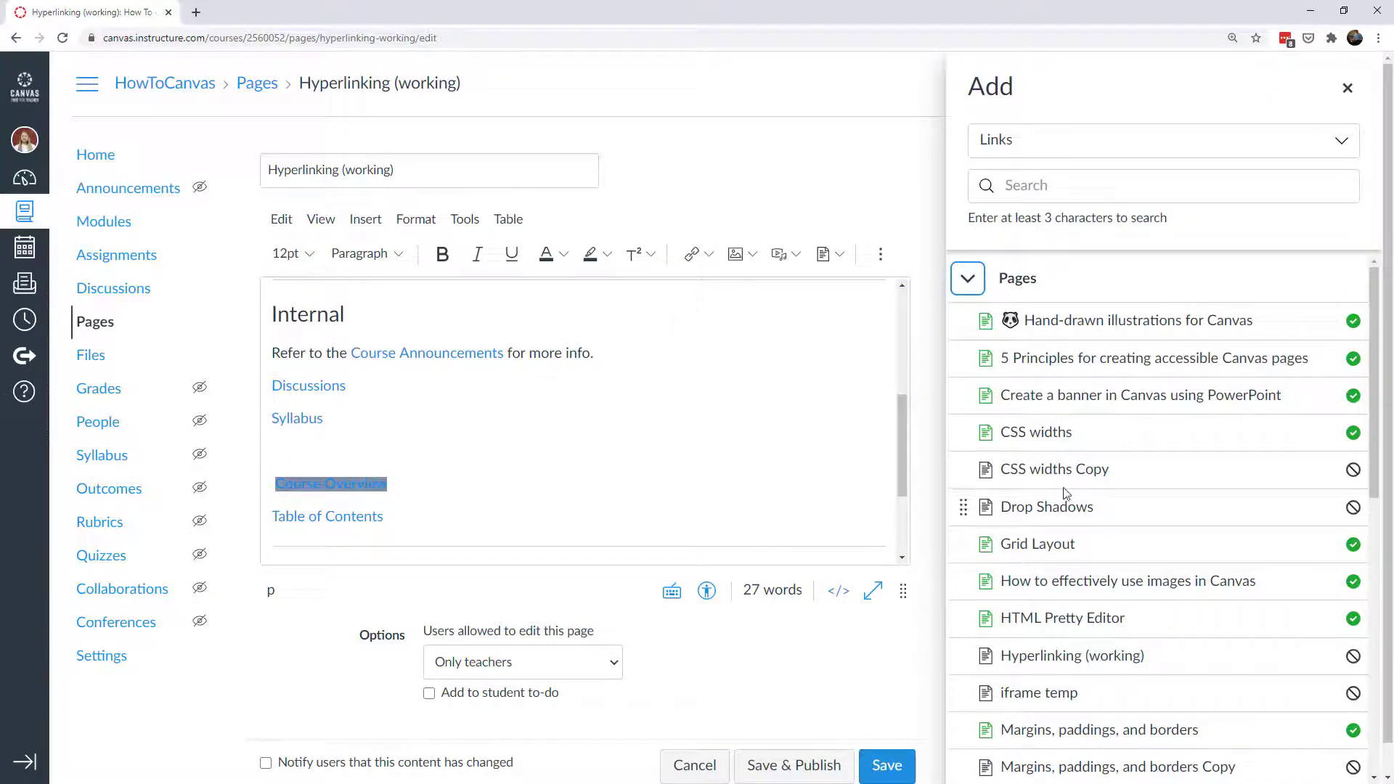
click(1048, 358)
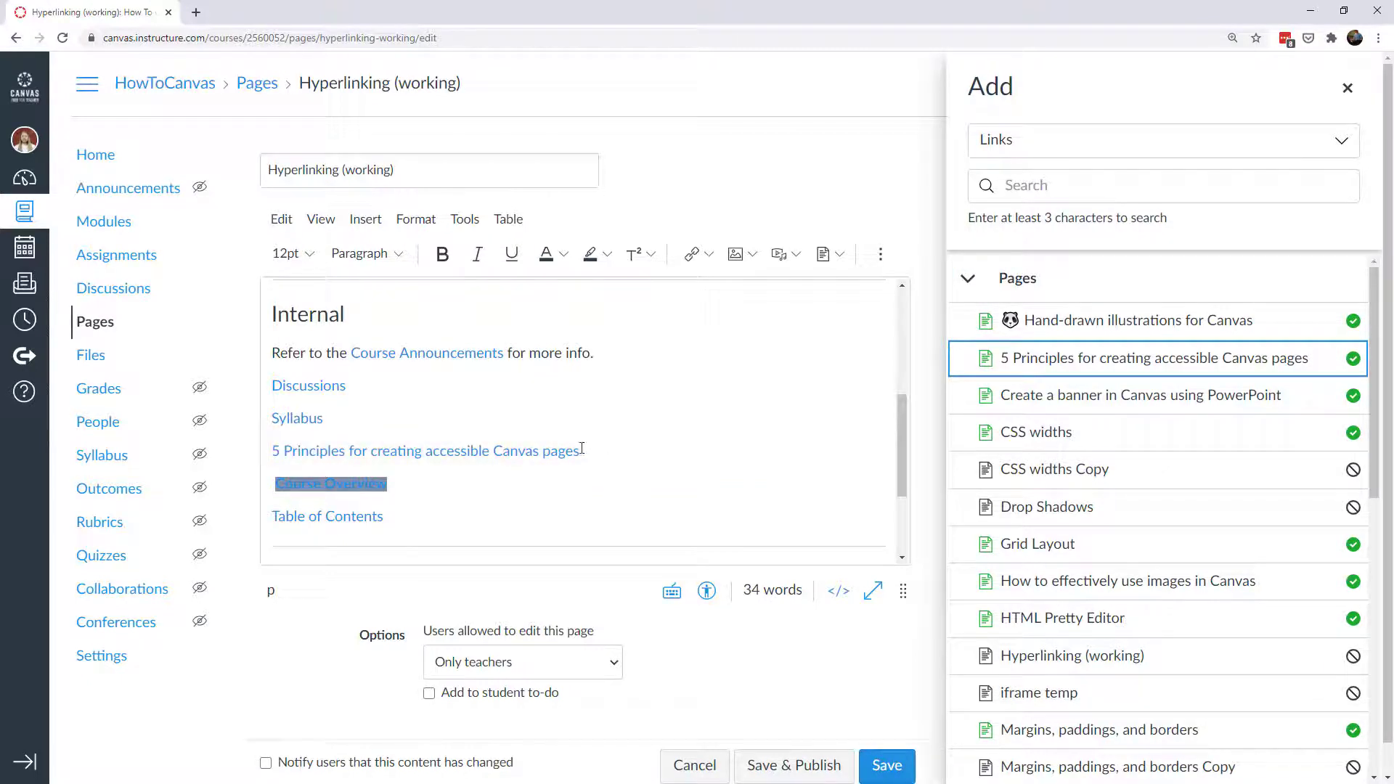
drag(273, 450, 534, 451)
- Change the accessible-pages link's display text to 'Accessibility'
click(371, 417)
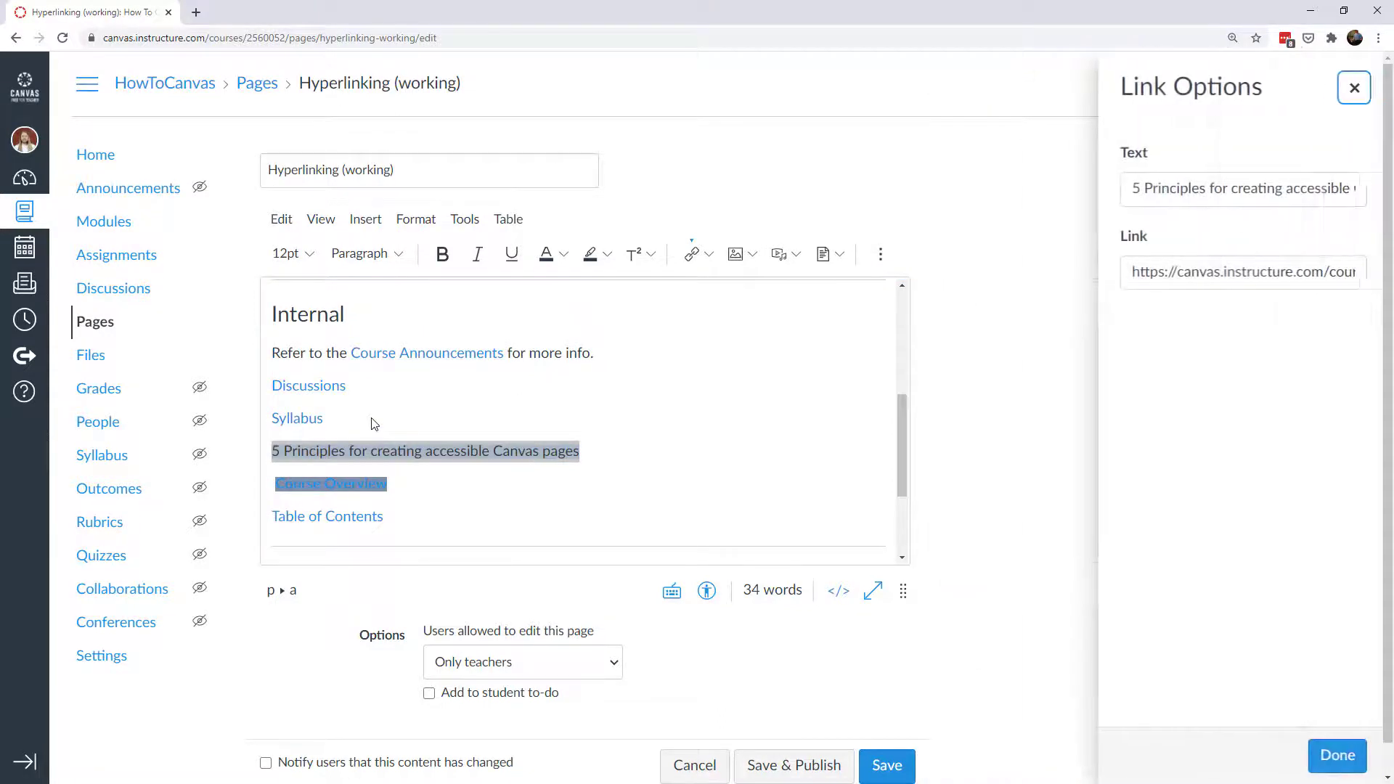
triple_click(1169, 191)
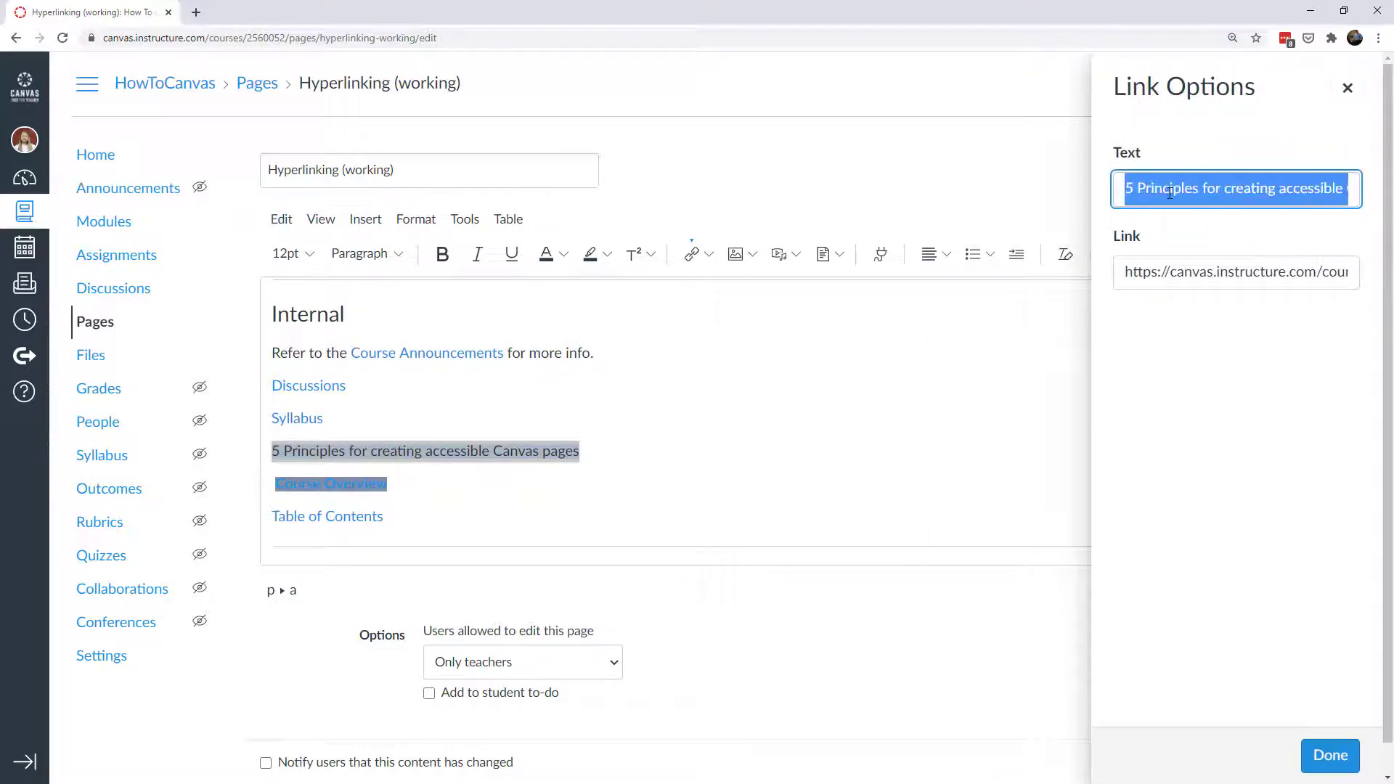
text(Accessibility)
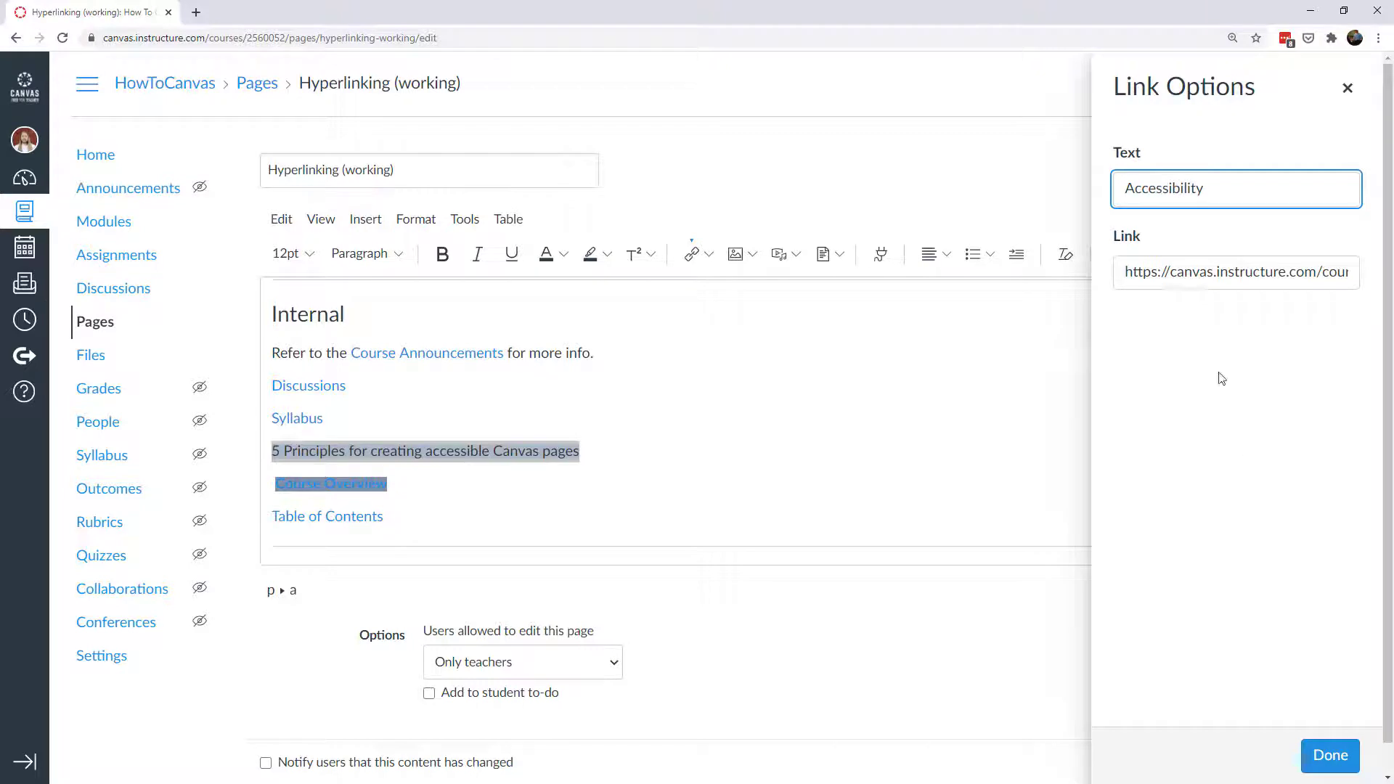
click(1330, 755)
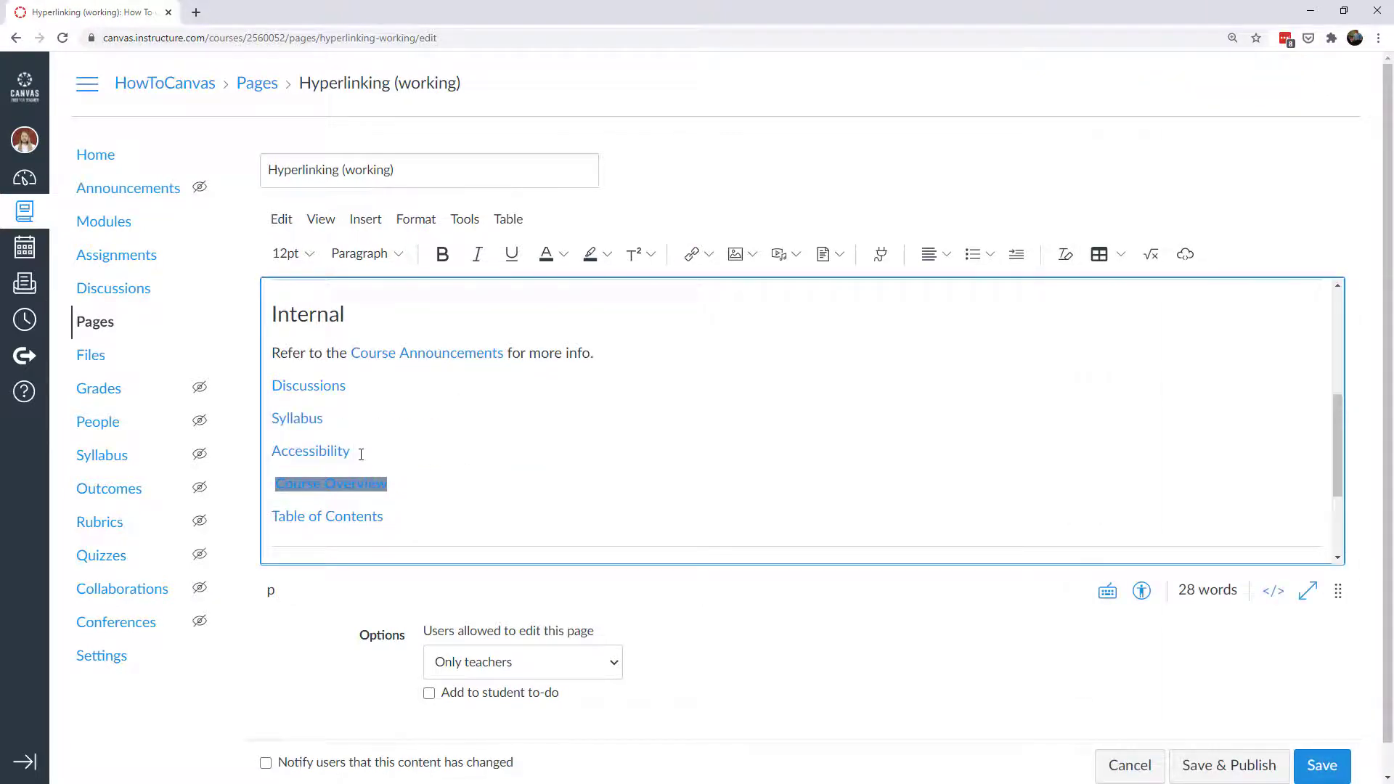
- Delete the Accessibility link line along with its leftover empty line
drag(394, 486, 393, 486)
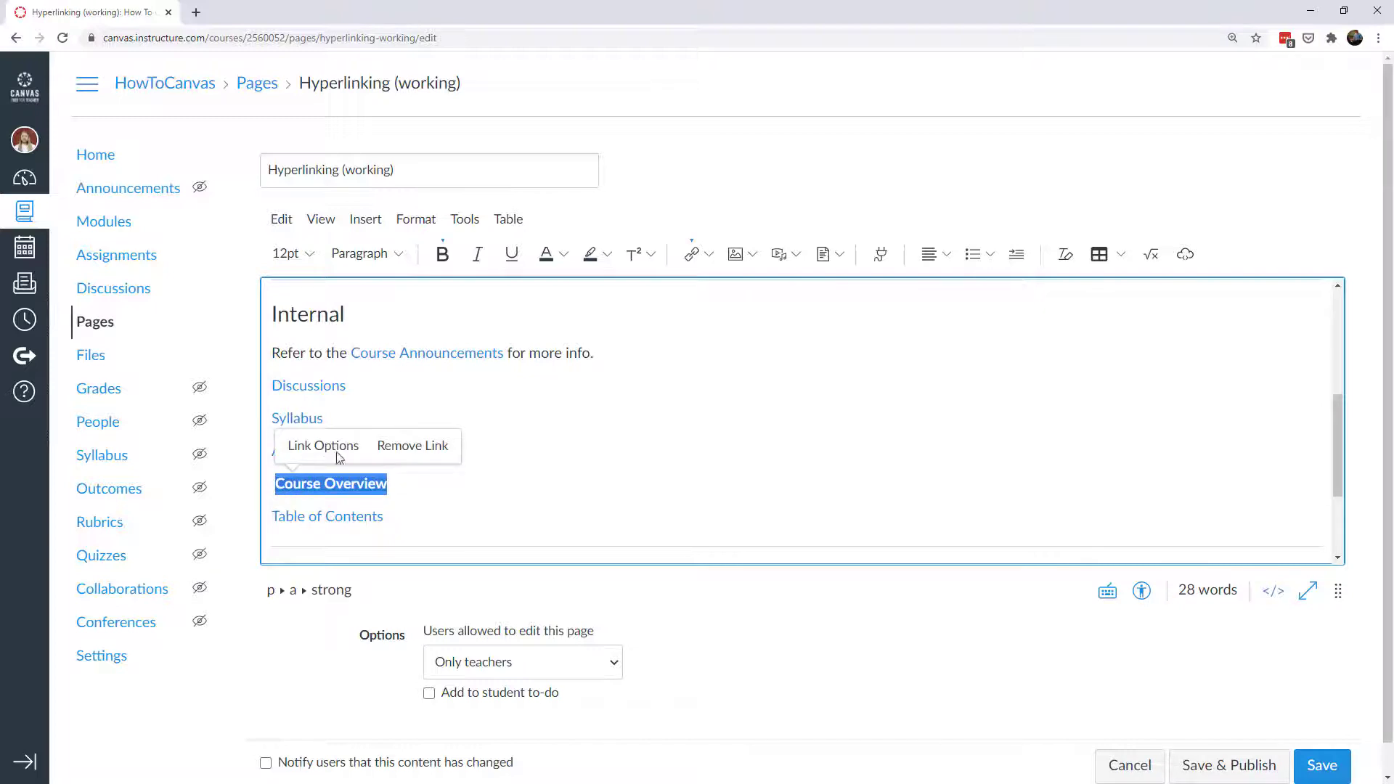
drag(421, 436, 269, 454)
key(BackSpace)
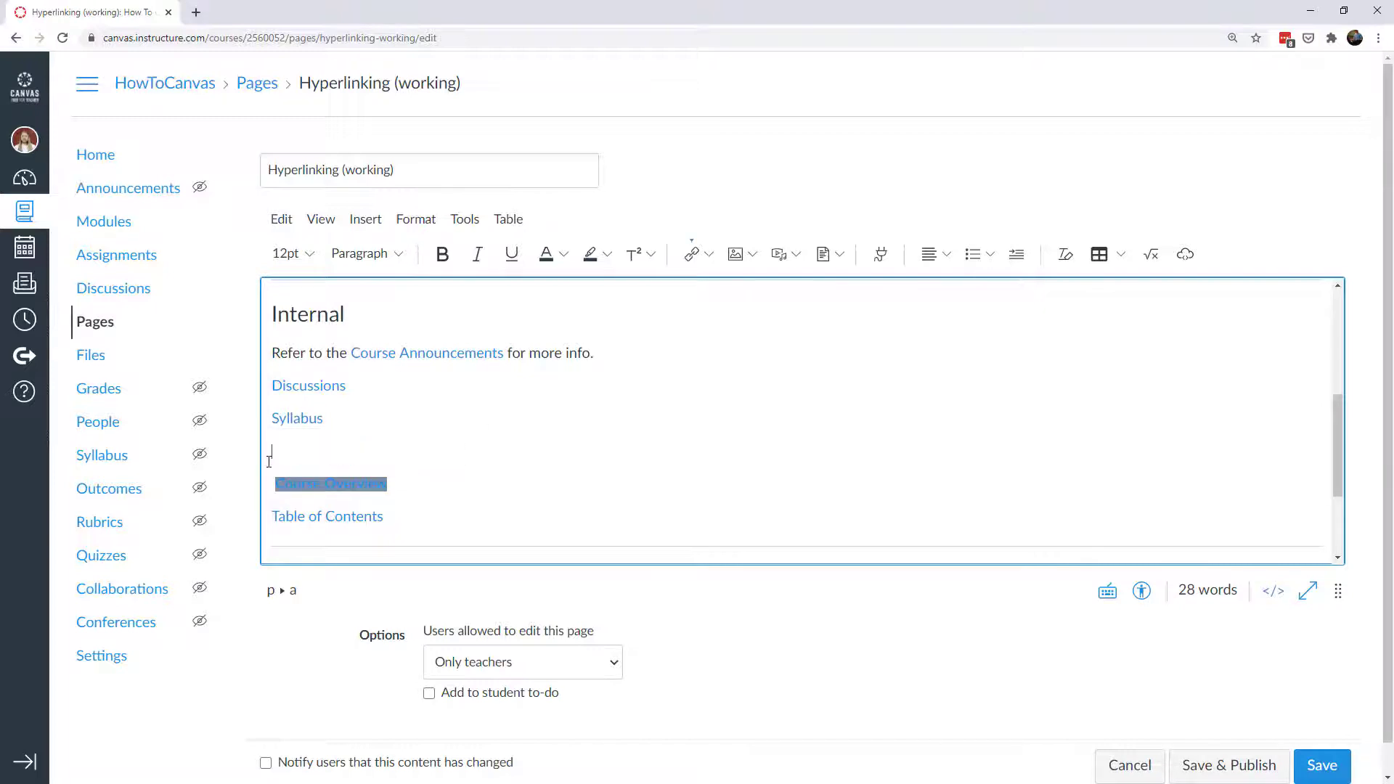
key(BackSpace)
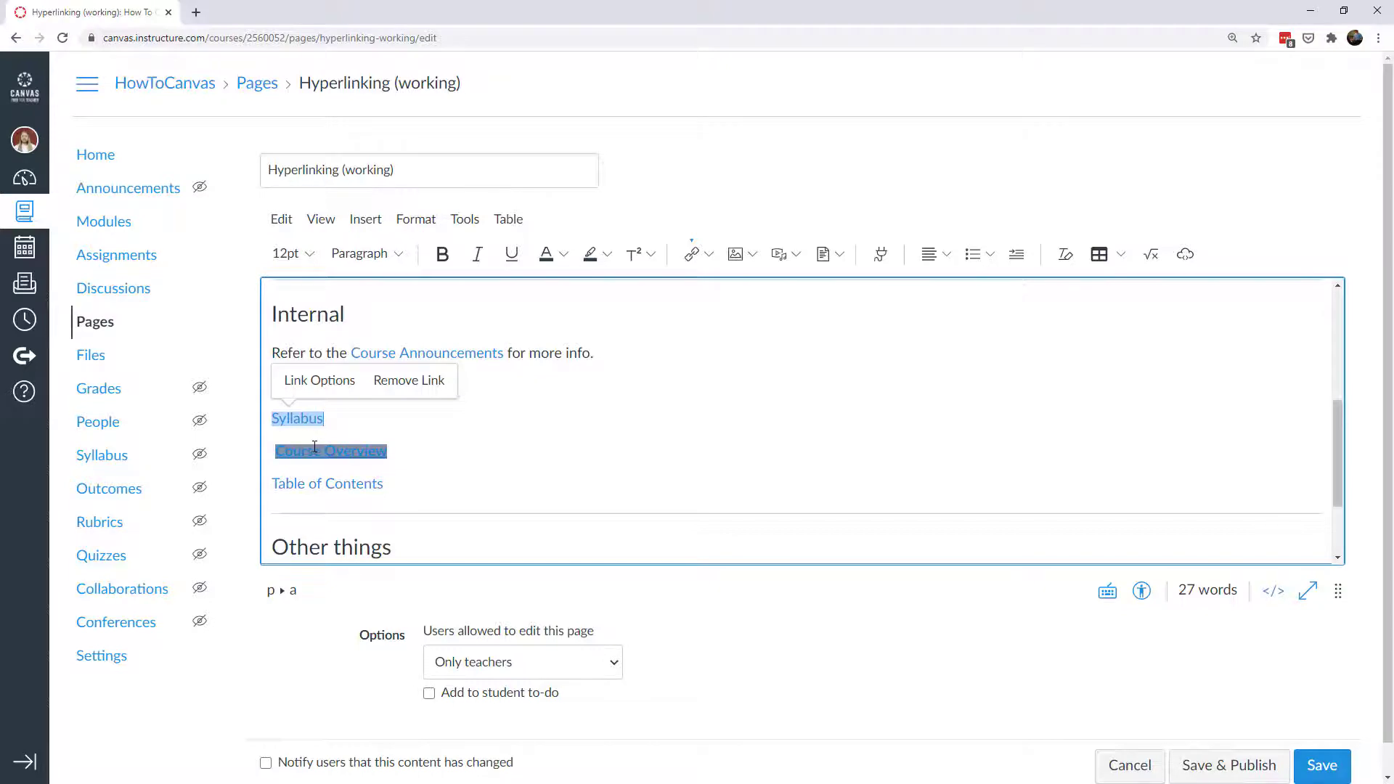
- Switch to the raw HTML and examine the Course Overview button's class on line 20
click(1275, 596)
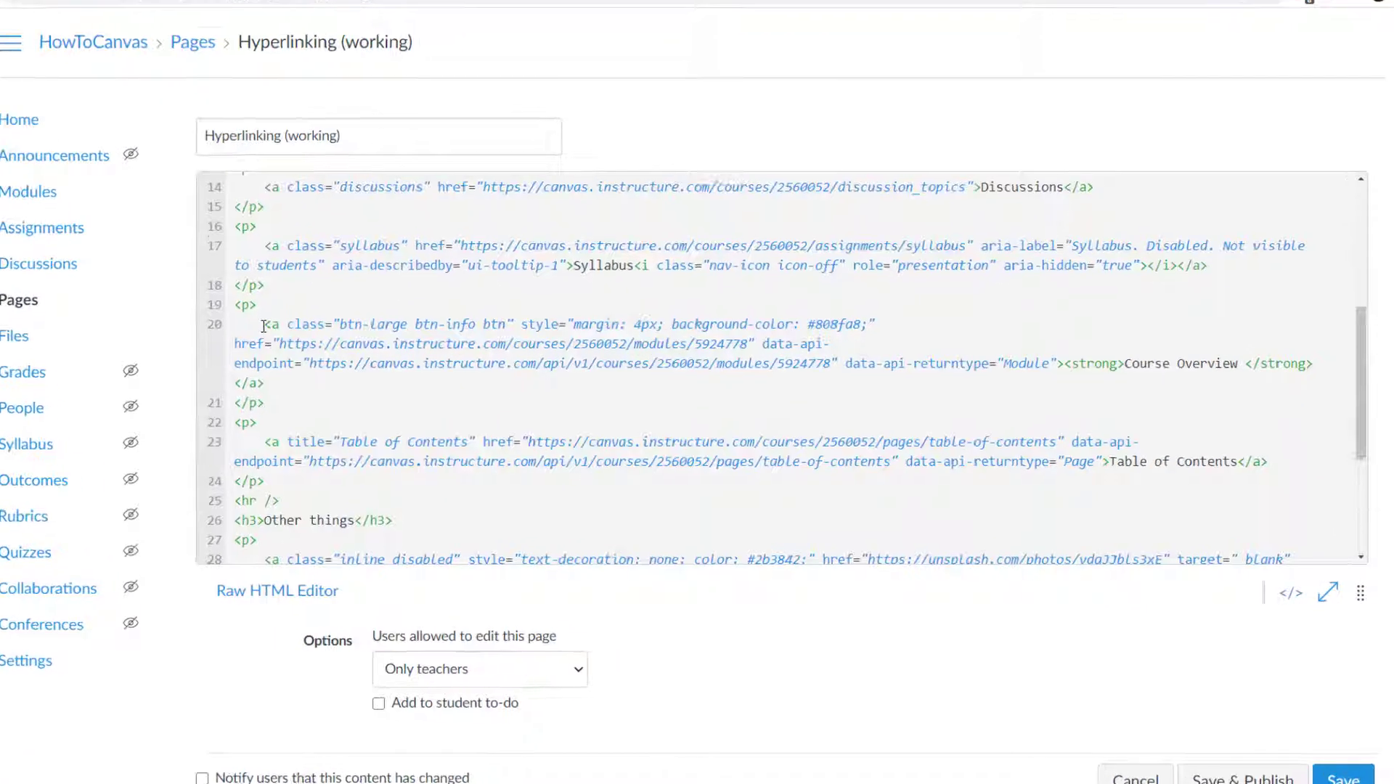
drag(324, 344, 394, 398)
click(109, 270)
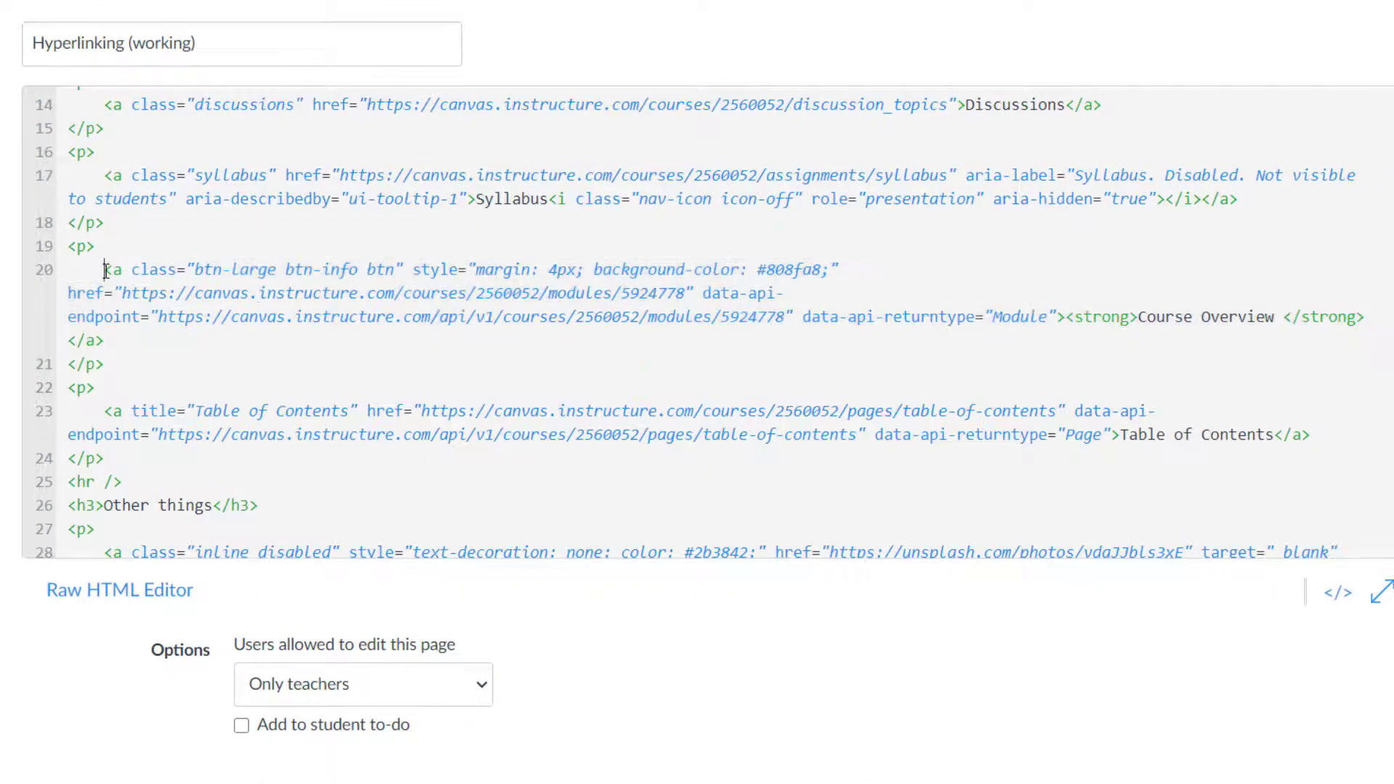
drag(134, 270, 404, 271)
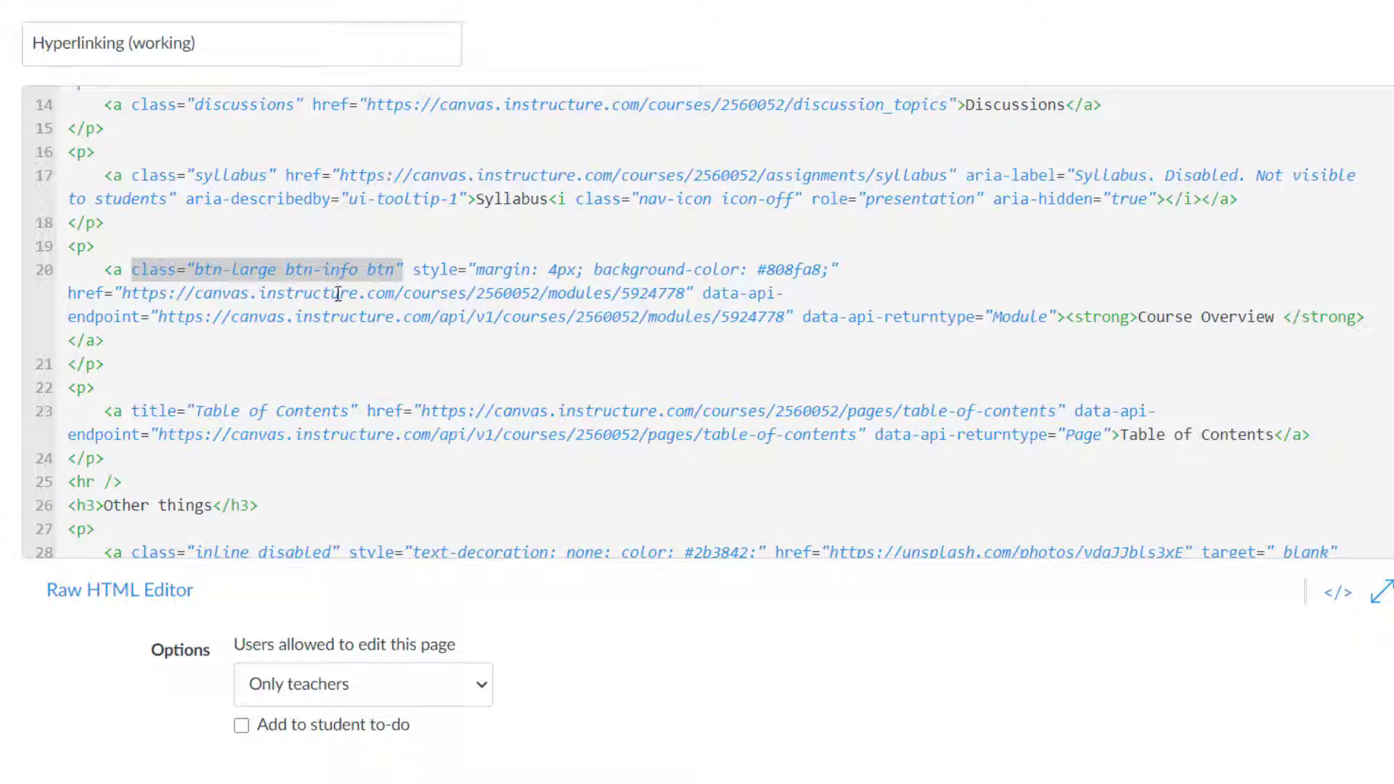
- Delete the Syllabus link's href on line 17 and select its whole paragraph
drag(550, 200, 476, 202)
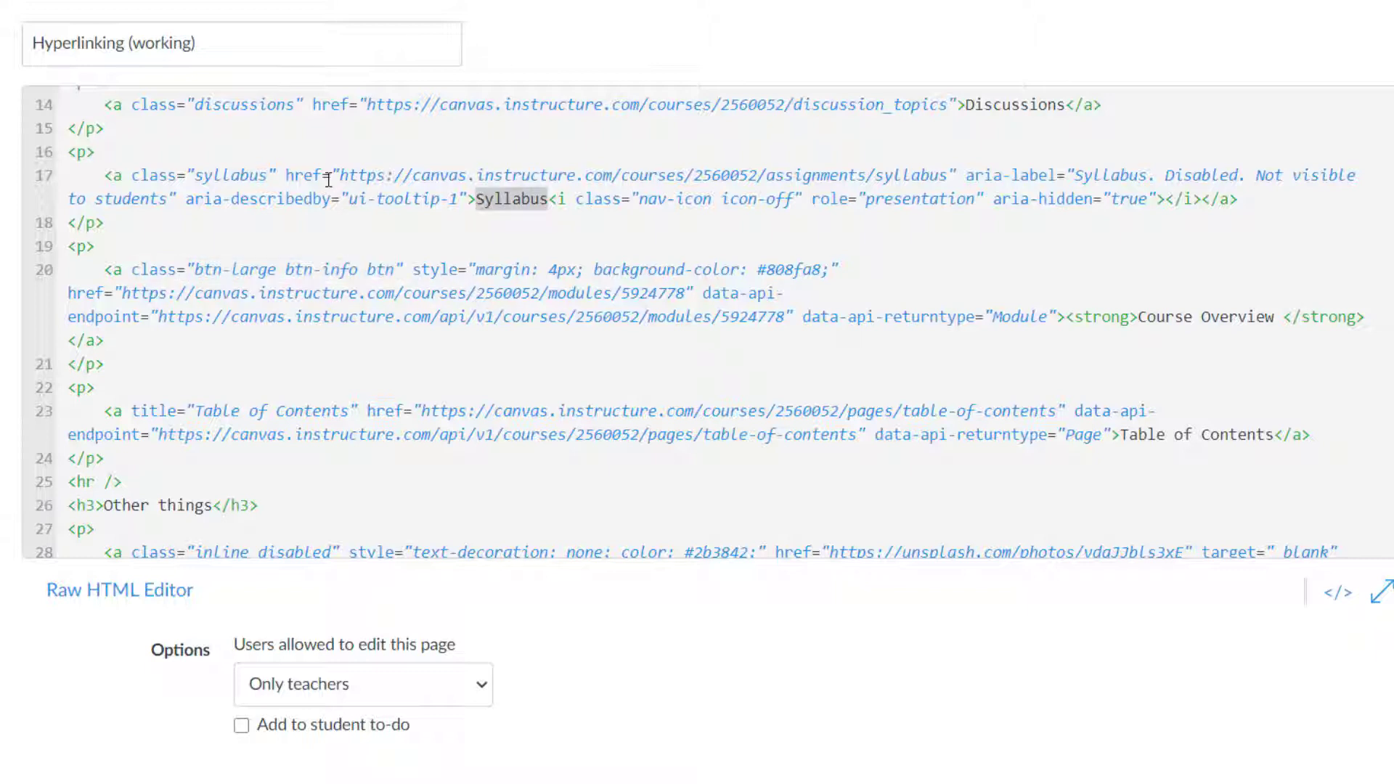
drag(284, 177, 960, 180)
key(ctrl+c)
key(BackSpace)
drag(126, 223, 55, 166)
- Delete the Syllabus paragraph and paste the syllabus URL over the Course Overview button's href
key(BackSpace)
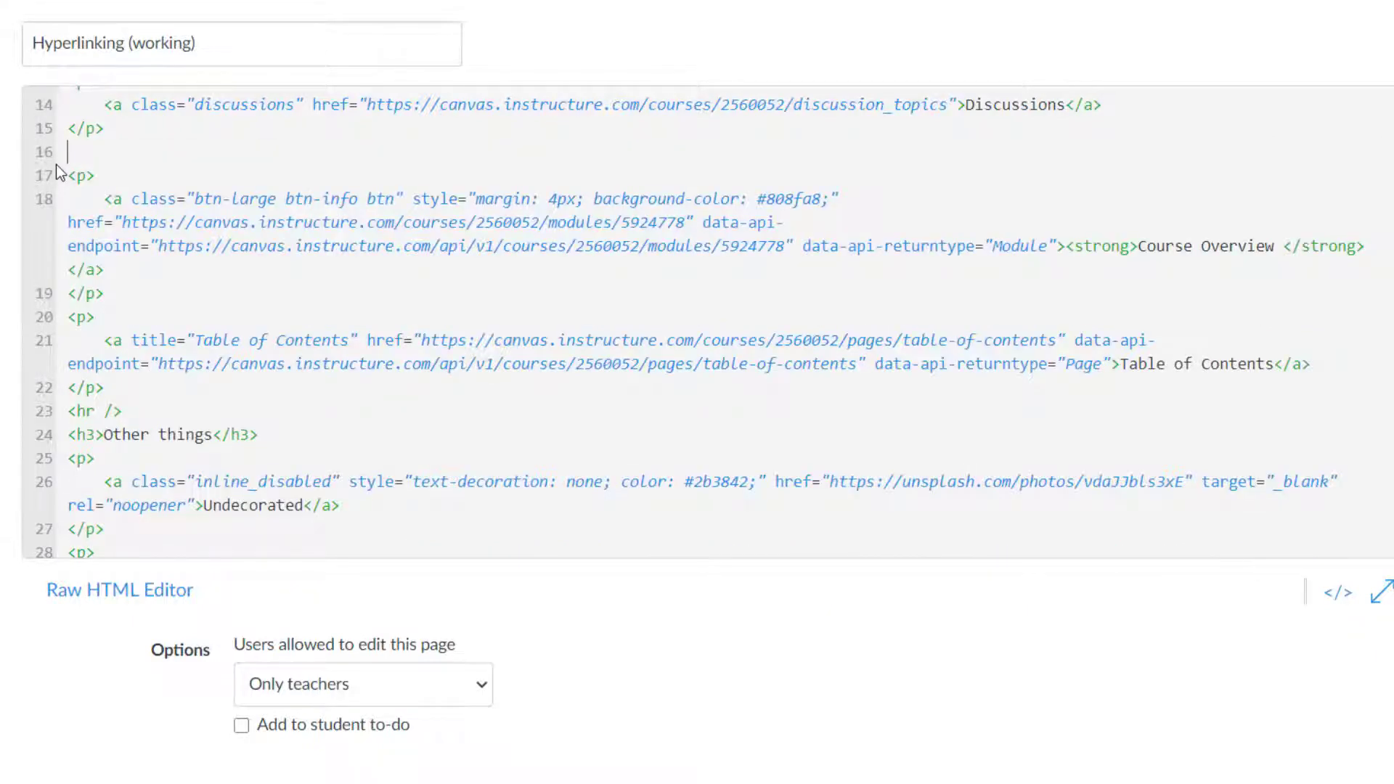
drag(112, 202, 848, 203)
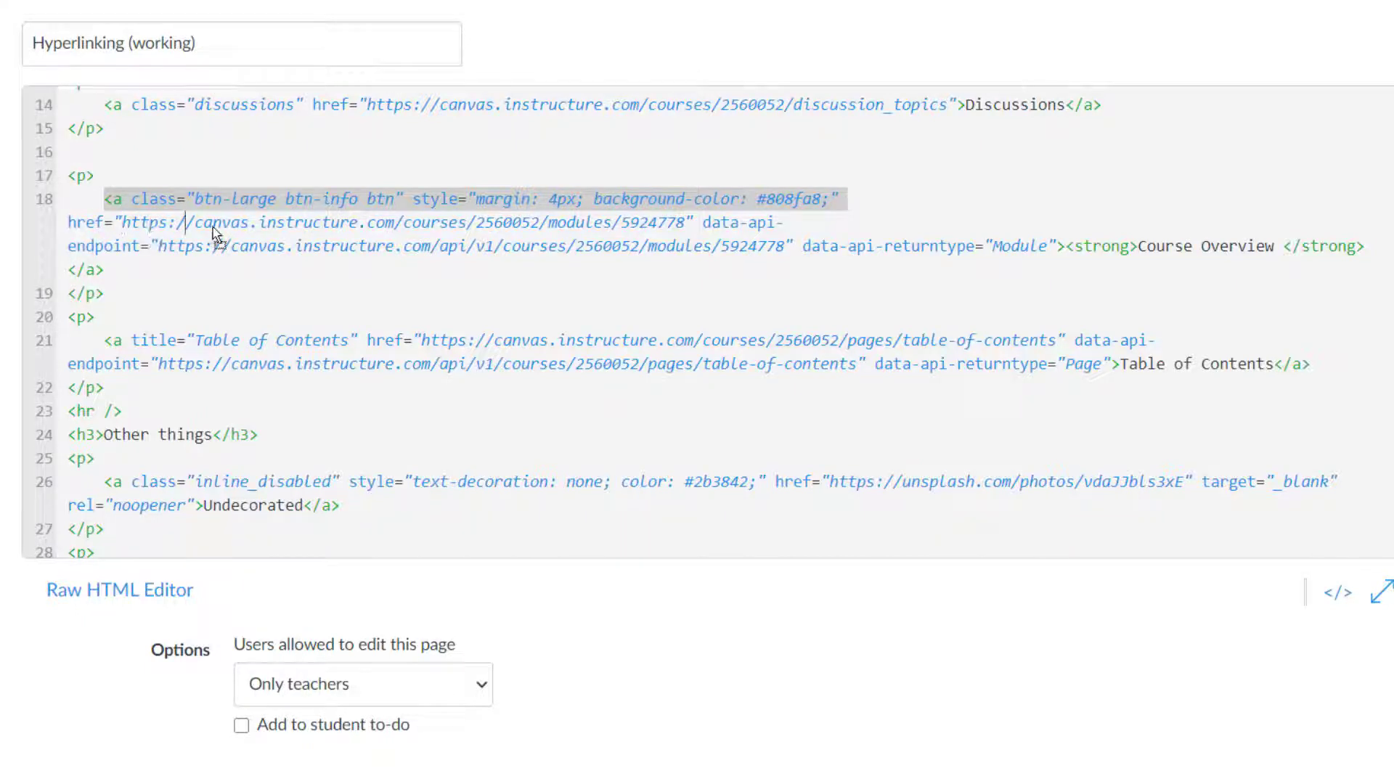
drag(67, 222, 695, 229)
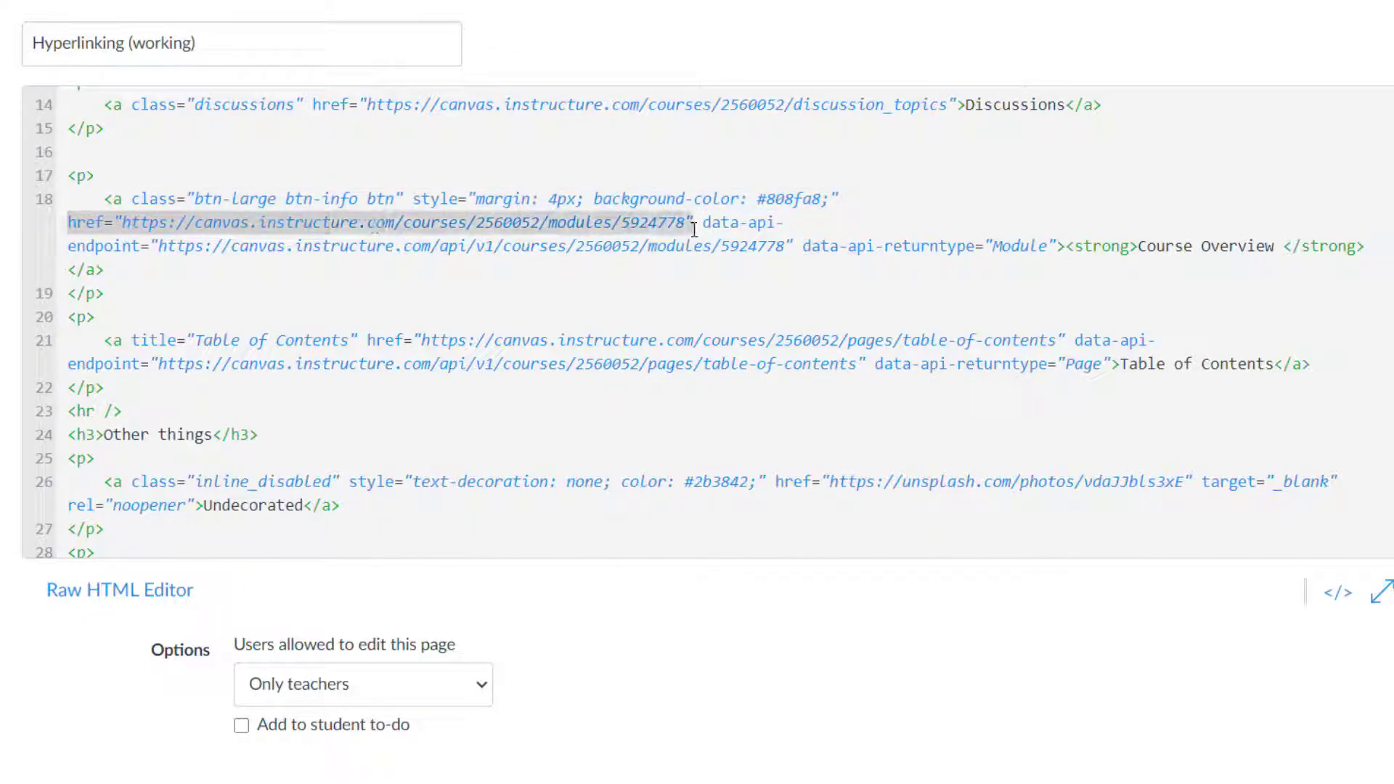
right_click(688, 224)
click(726, 367)
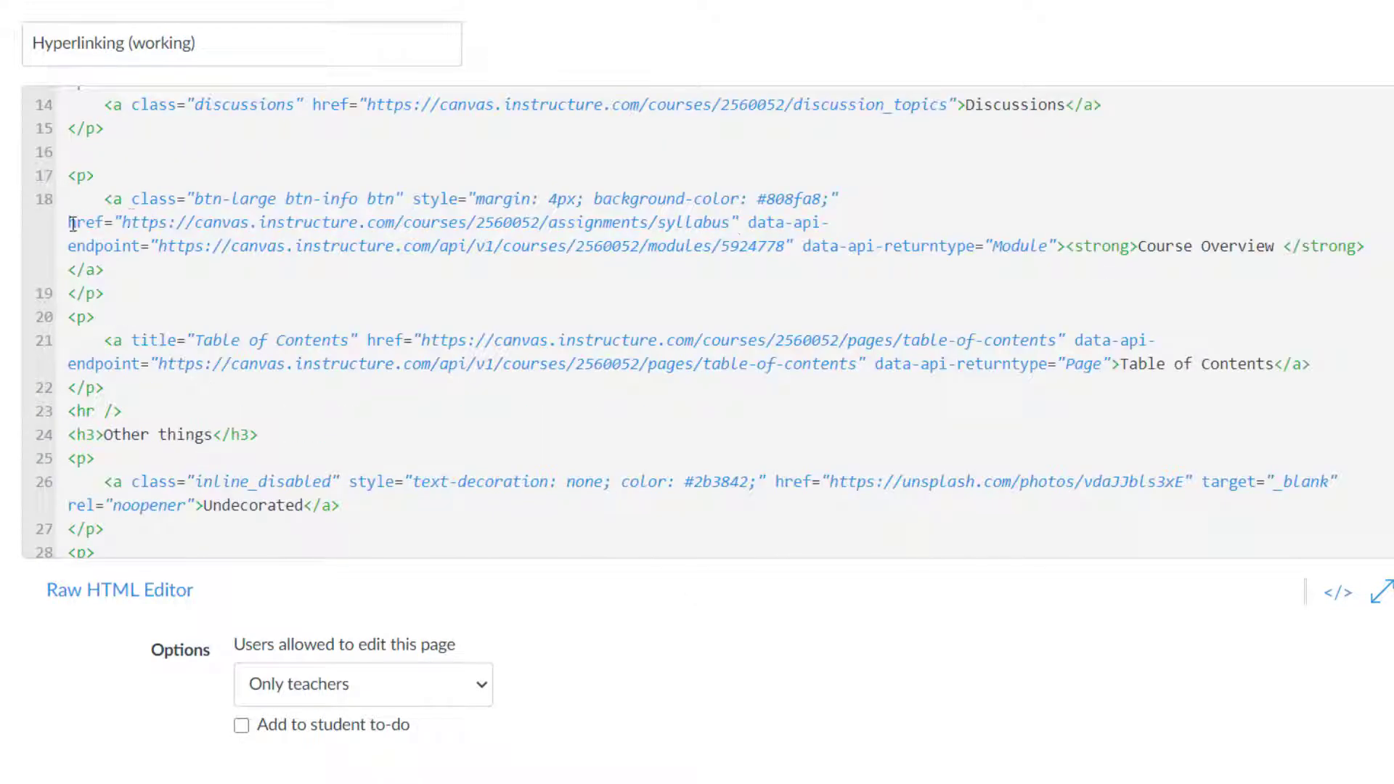
- Remove the data-api-endpoint and data-api-returntype attributes and add a blank line after the button
drag(125, 222, 1059, 252)
key(BackSpace)
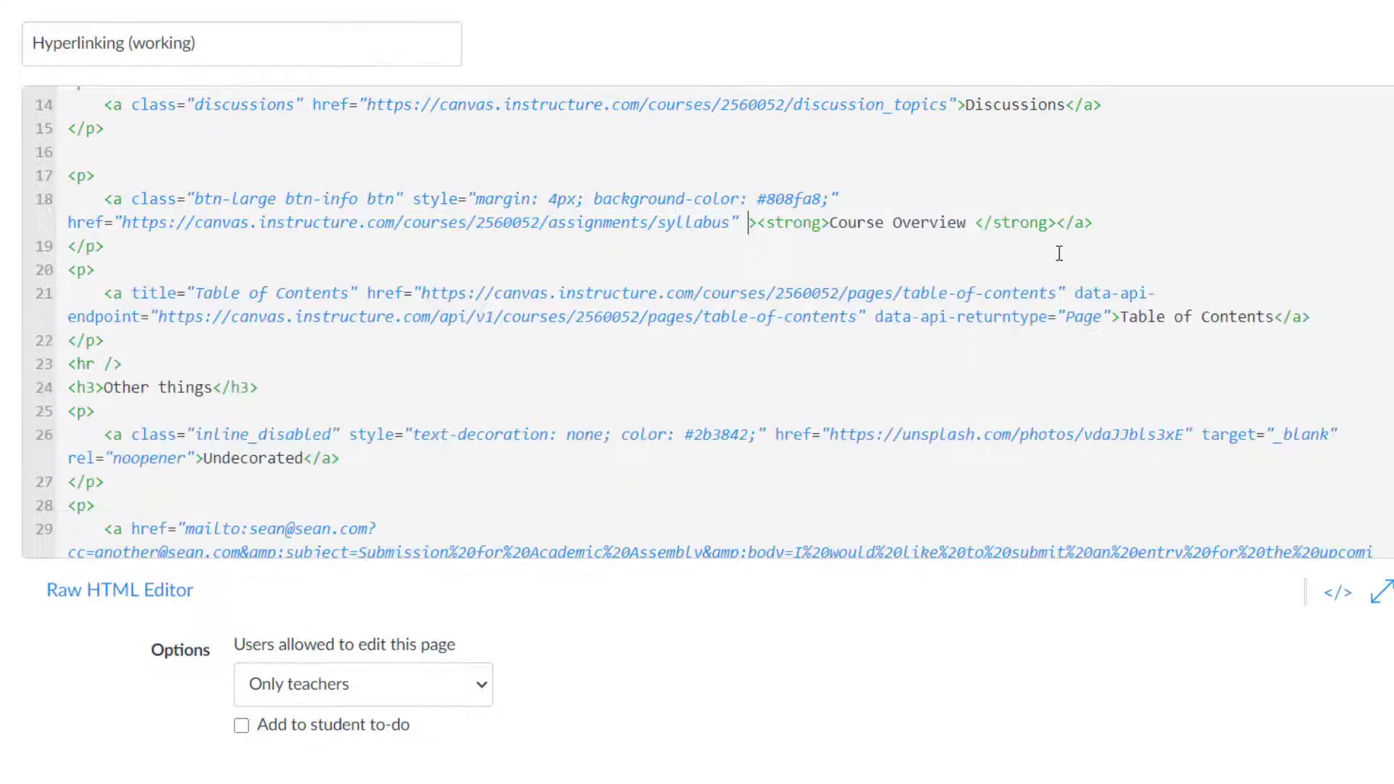
key(BackSpace)
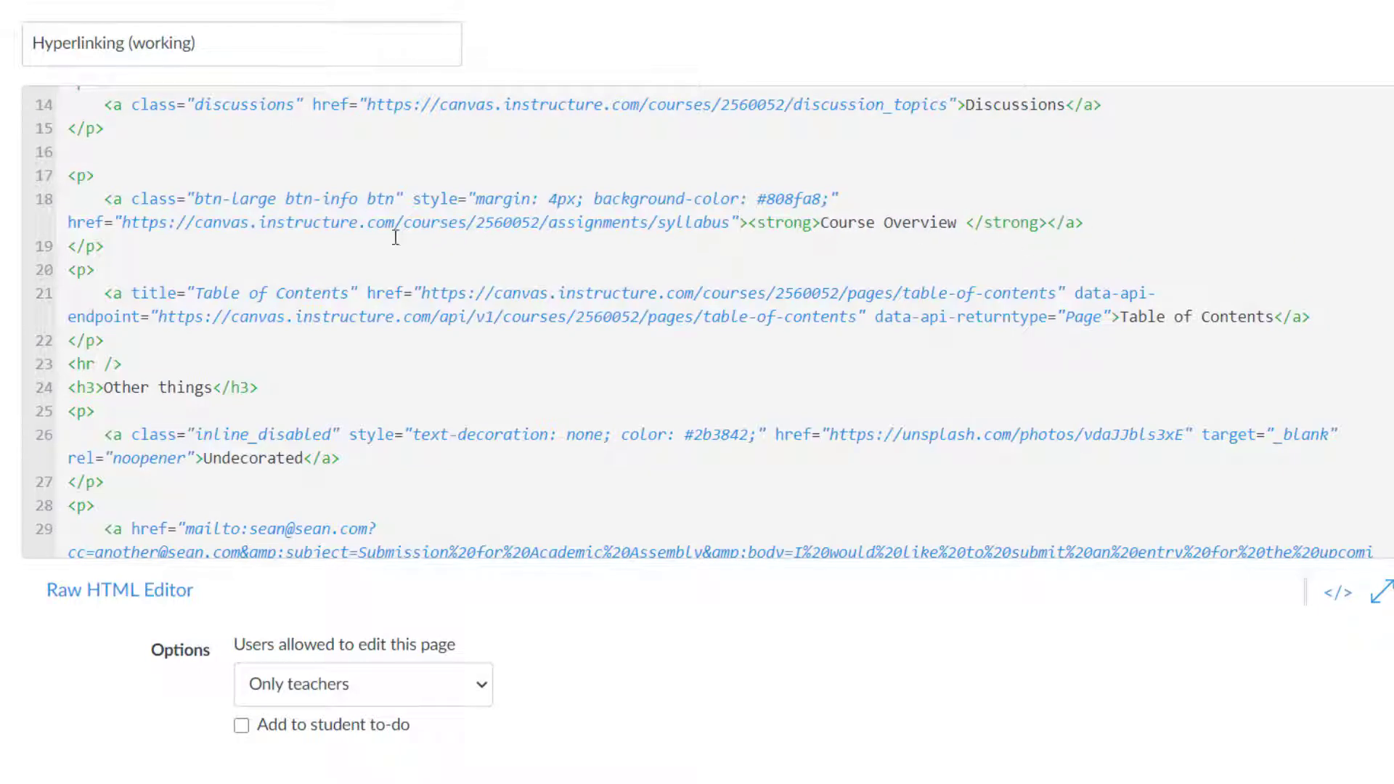
key(Return)
key(Return)
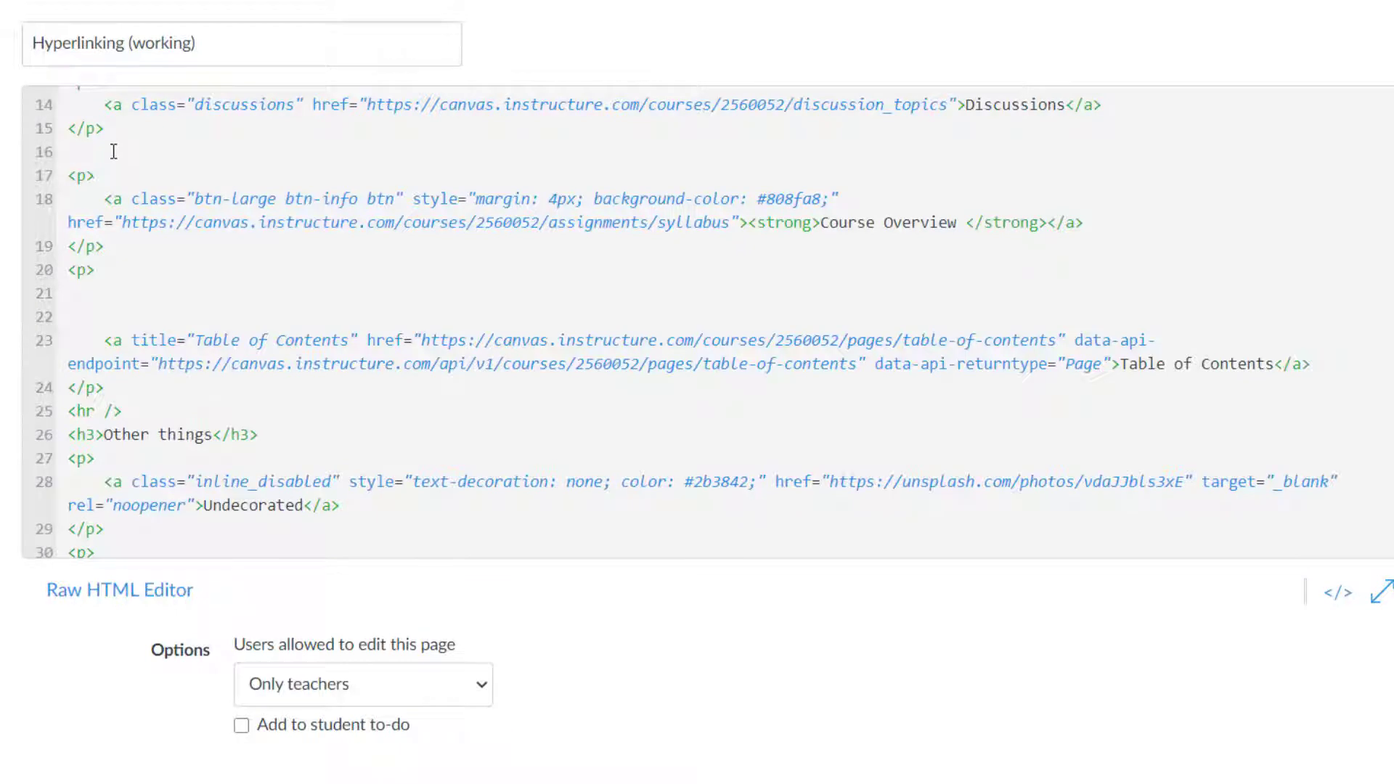
- Move the stray <p> tag down to sit directly above the Table of Contents link
key(Return)
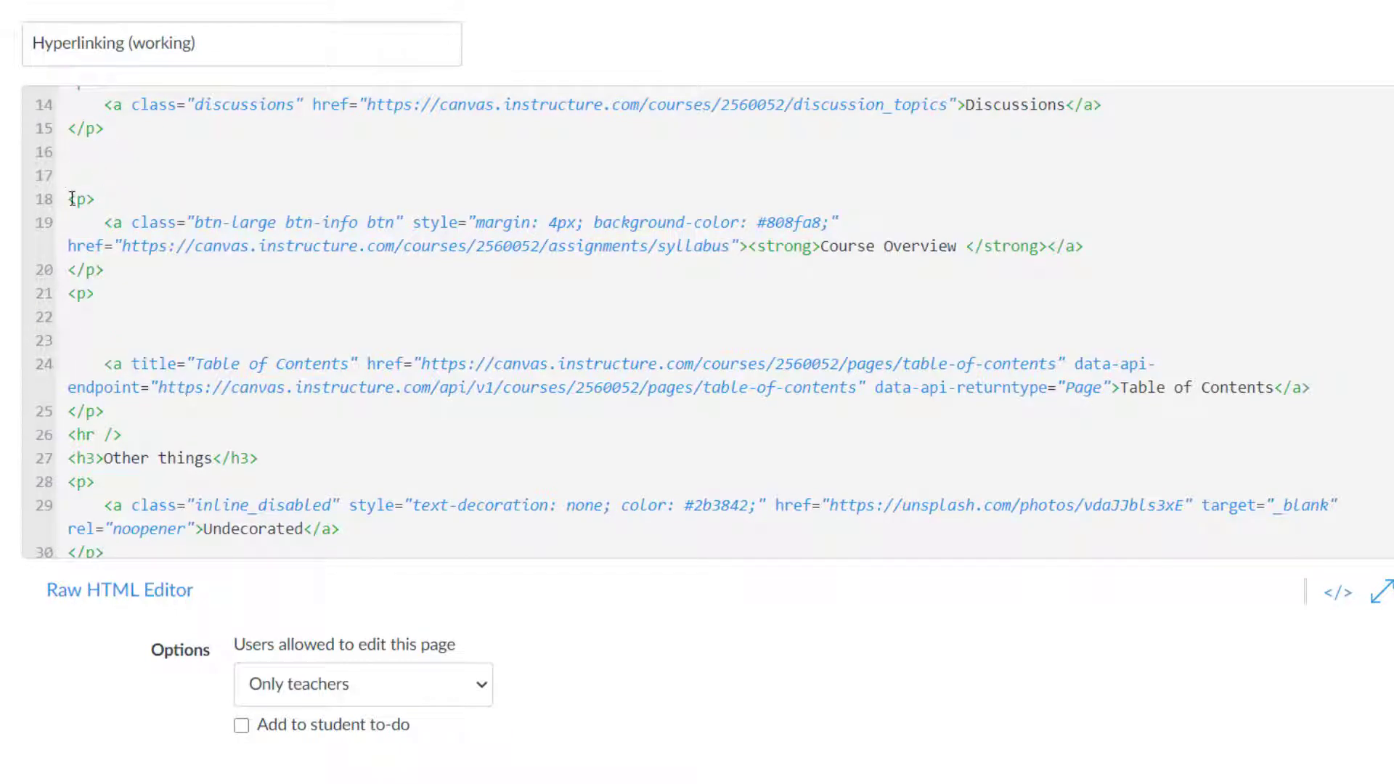
drag(95, 294, 69, 363)
key(Return)
- Review the button's btn-large btn-info btn class, margin style and background colour value
drag(102, 221, 136, 221)
click(133, 222)
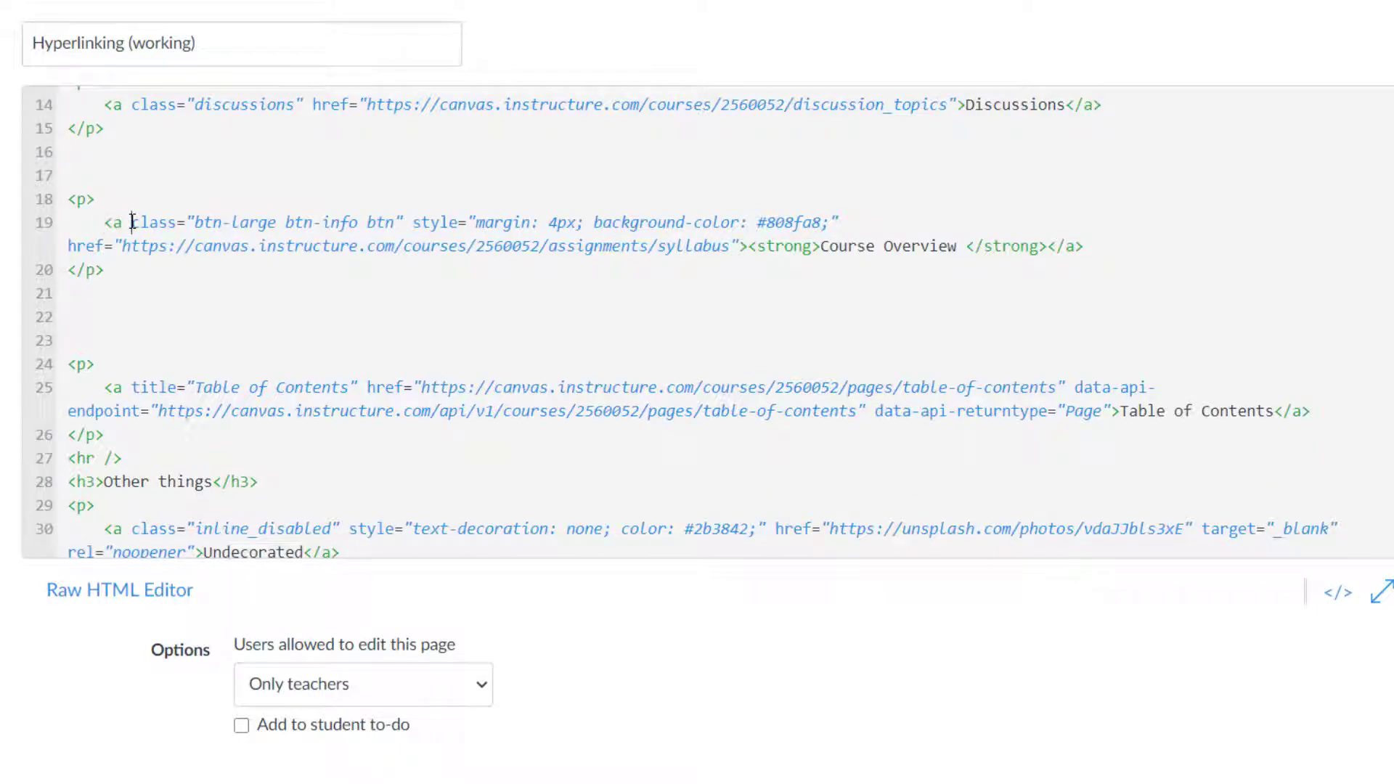
drag(133, 221, 827, 223)
click(412, 225)
click(595, 221)
click(765, 223)
- Replace the 'Course Overview' label inside <strong> with 'Syllabus', dropping the trailing space
drag(67, 246, 741, 254)
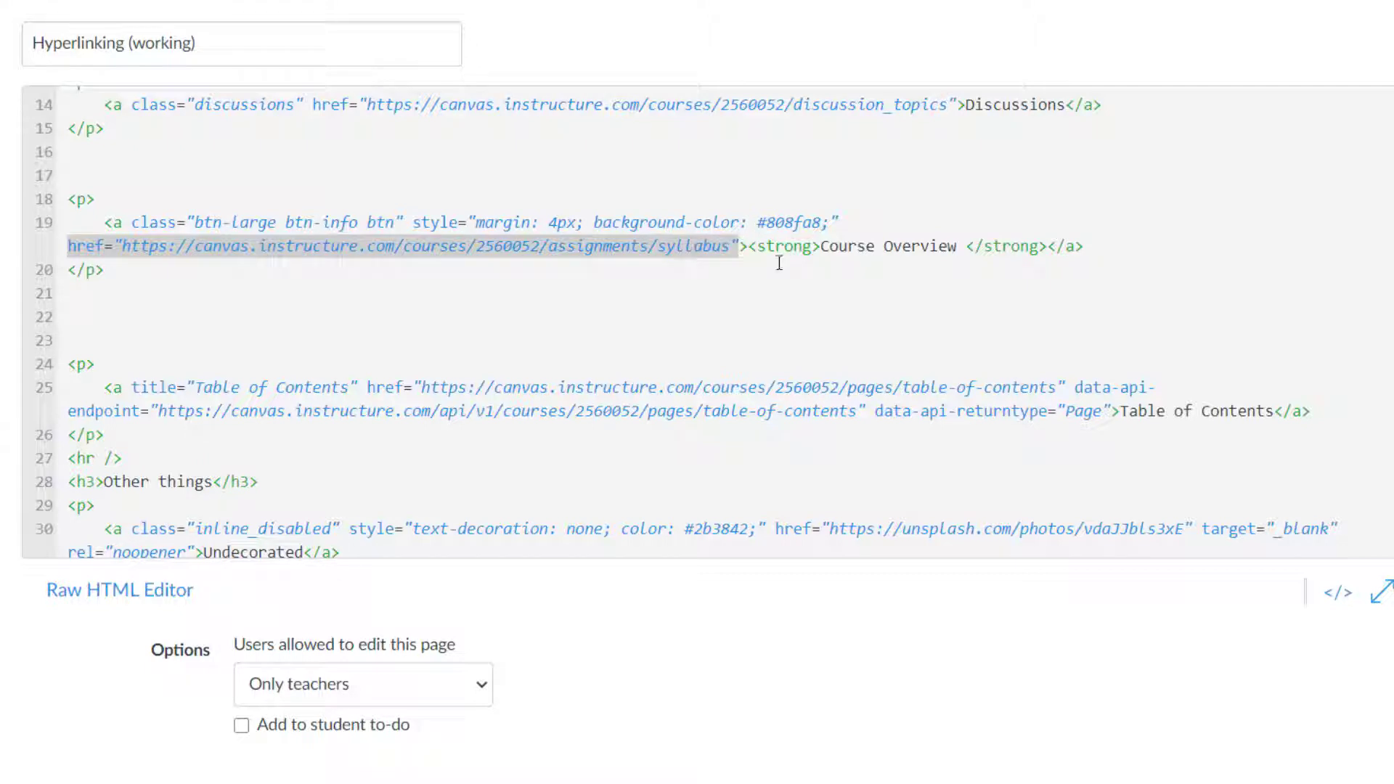
drag(1045, 246, 1083, 247)
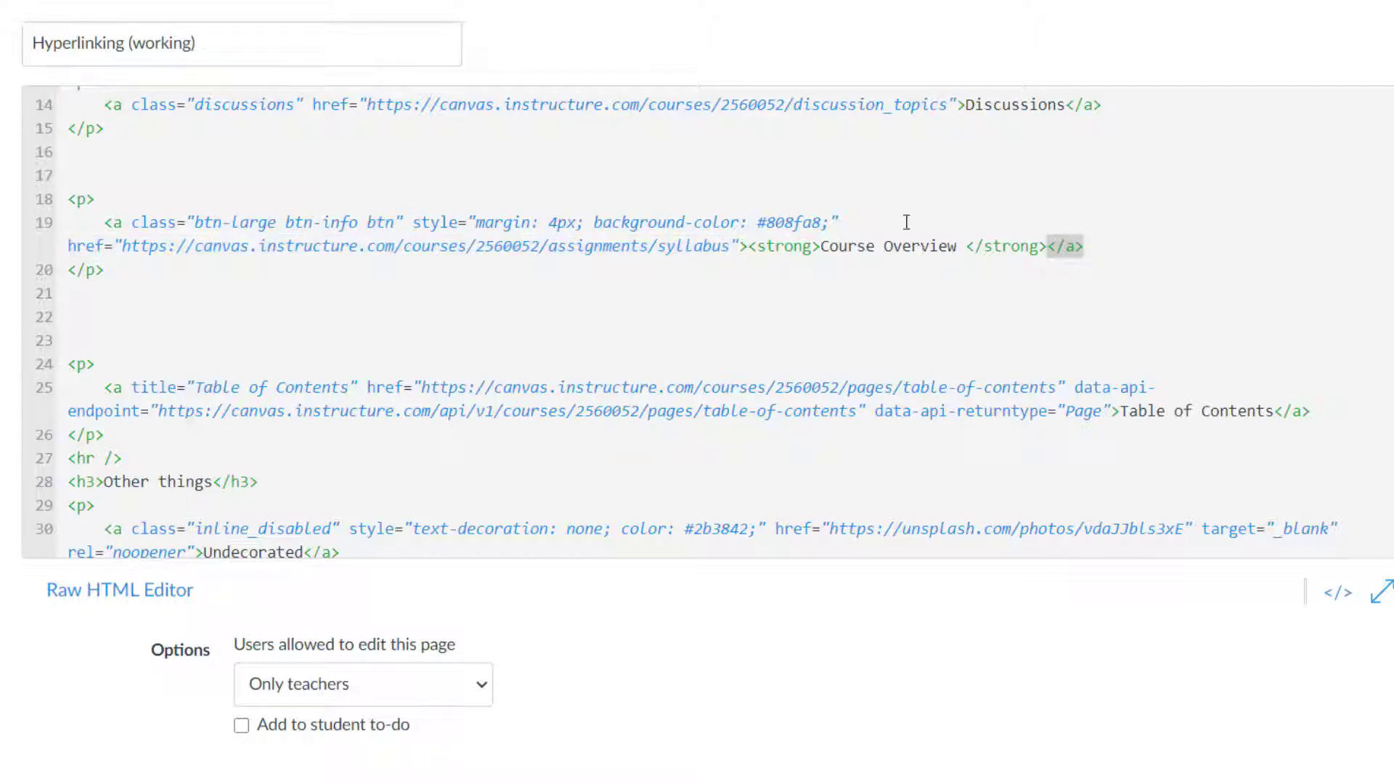
drag(748, 247, 1045, 250)
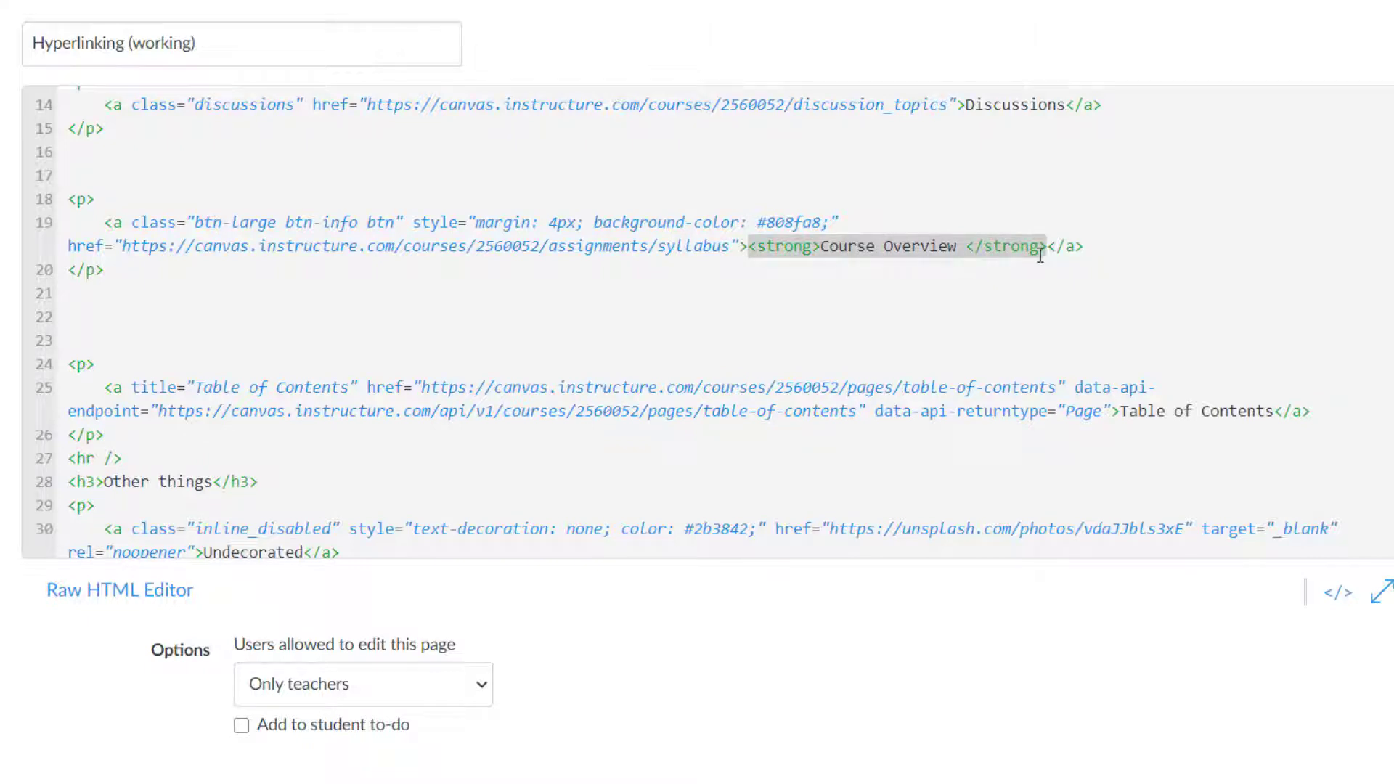
drag(820, 247, 918, 251)
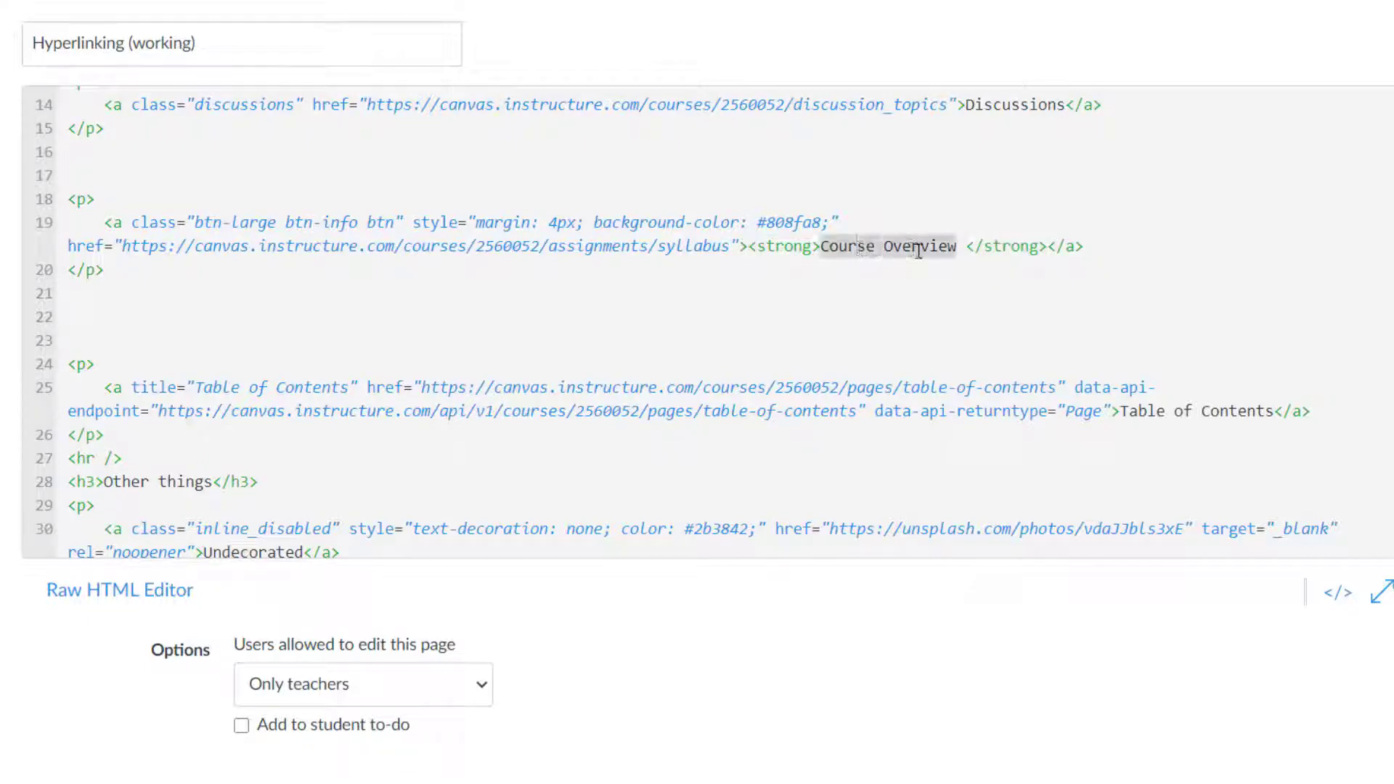
text(Syllabus)
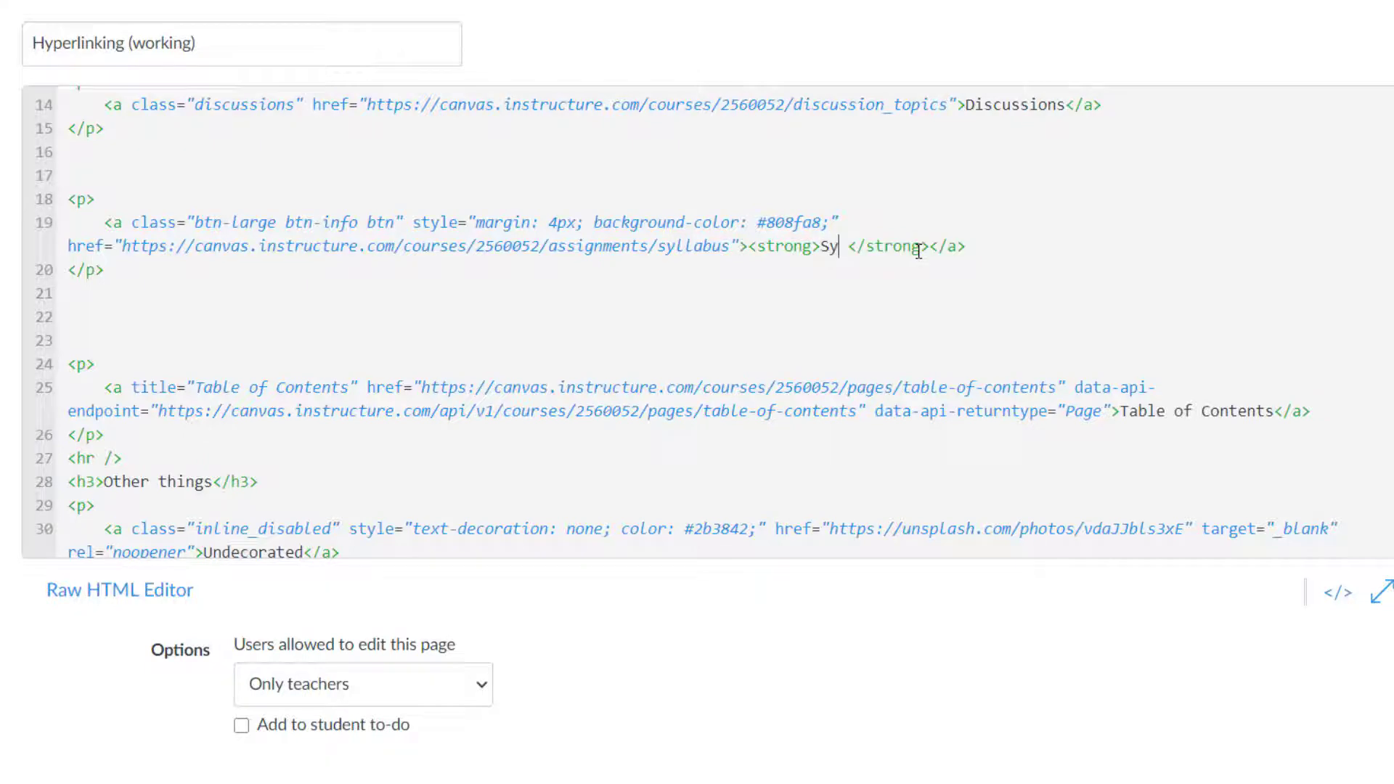
key(Delete)
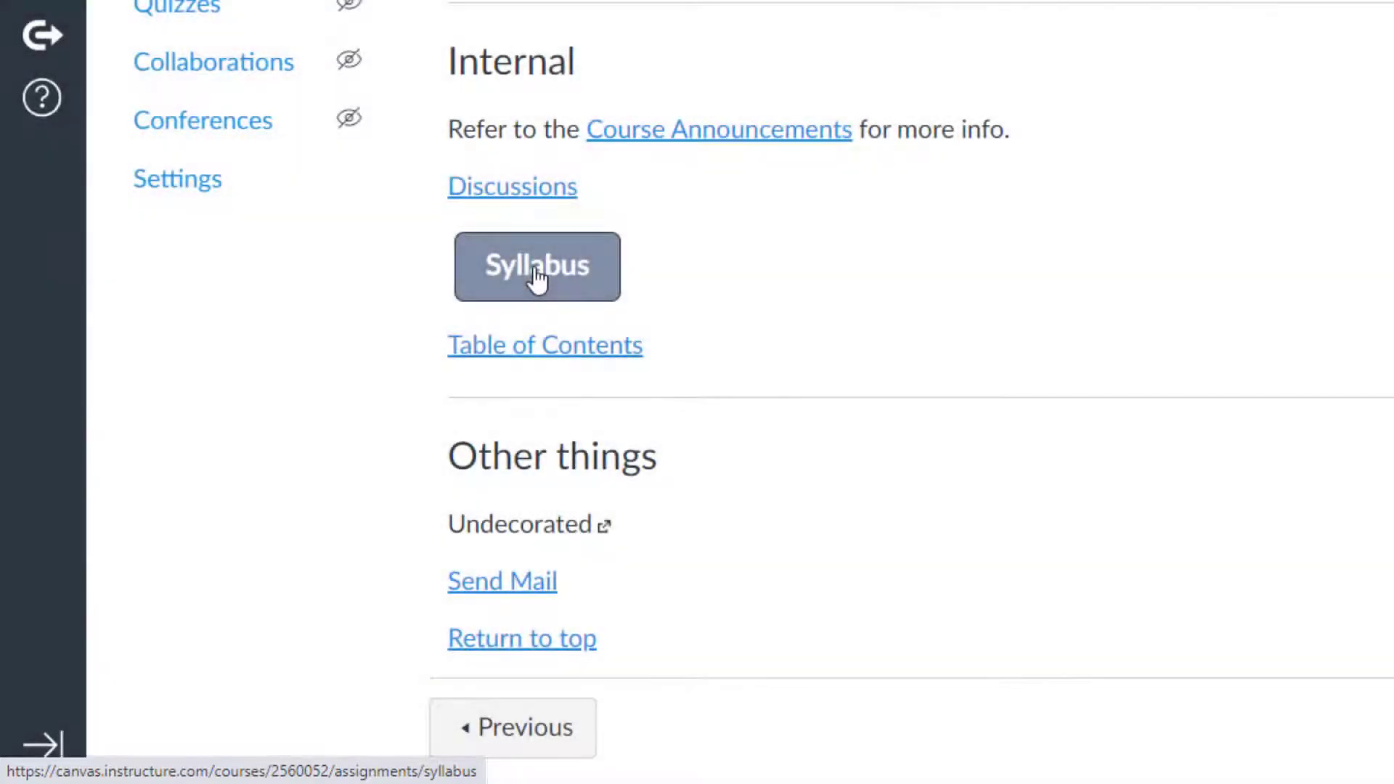
- Test the Syllabus button, return, then open Table of Contents in a new tab for editing
click(538, 268)
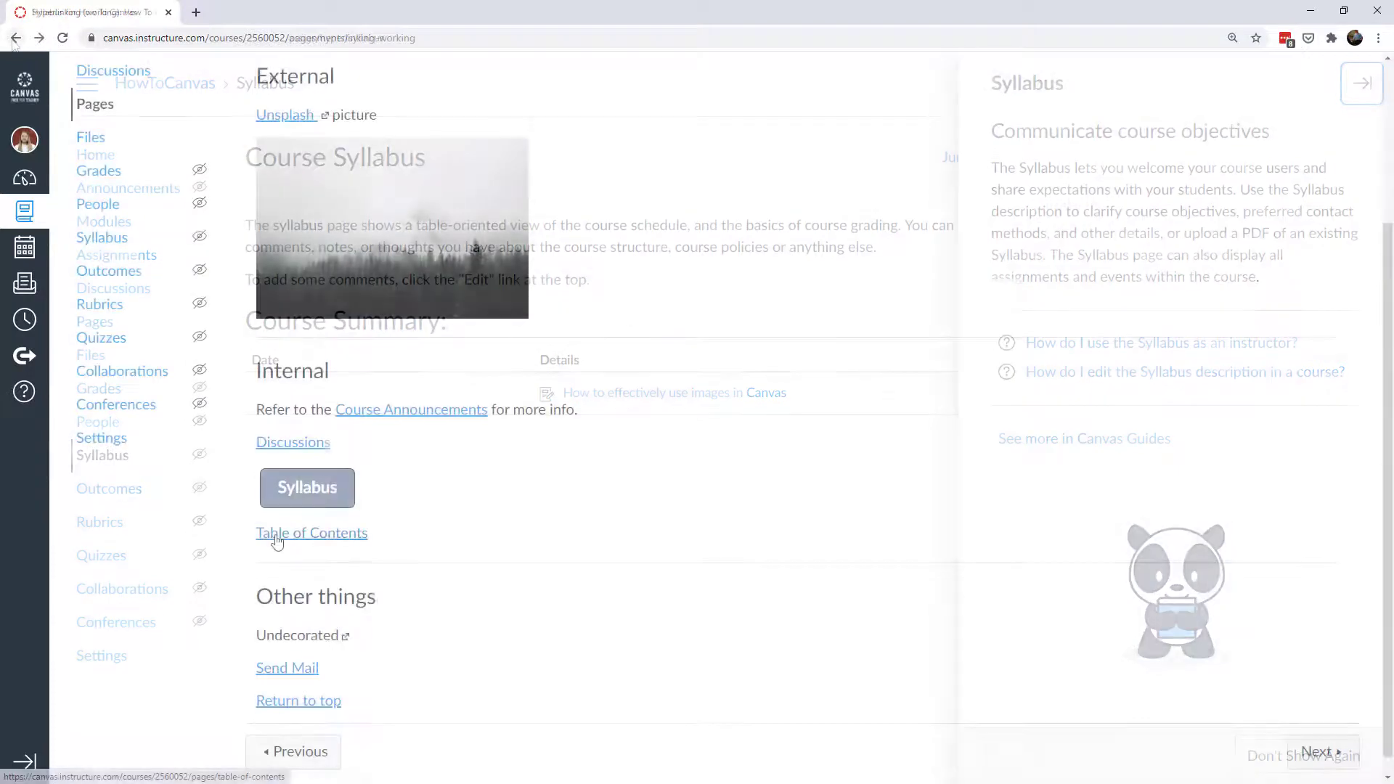
ctrl+click(276, 534)
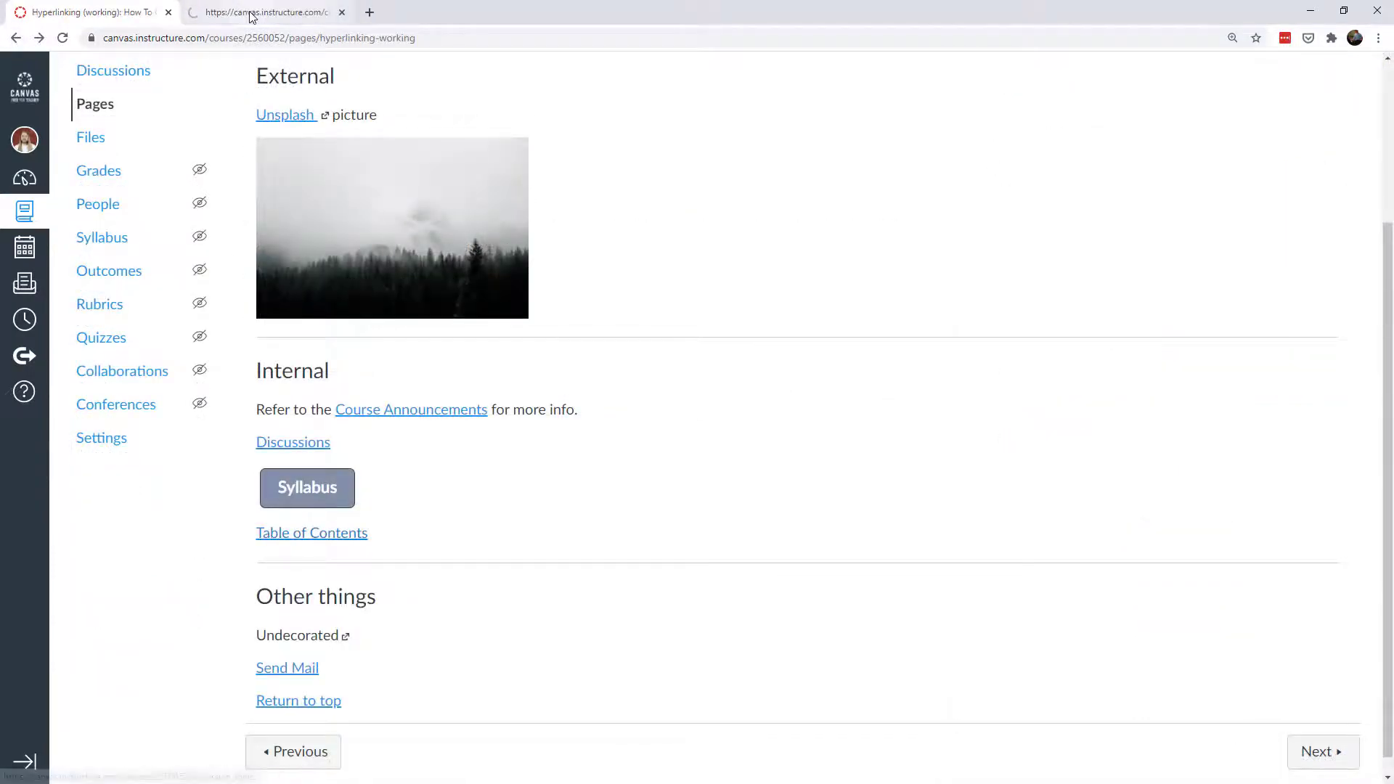
click(251, 13)
click(1286, 156)
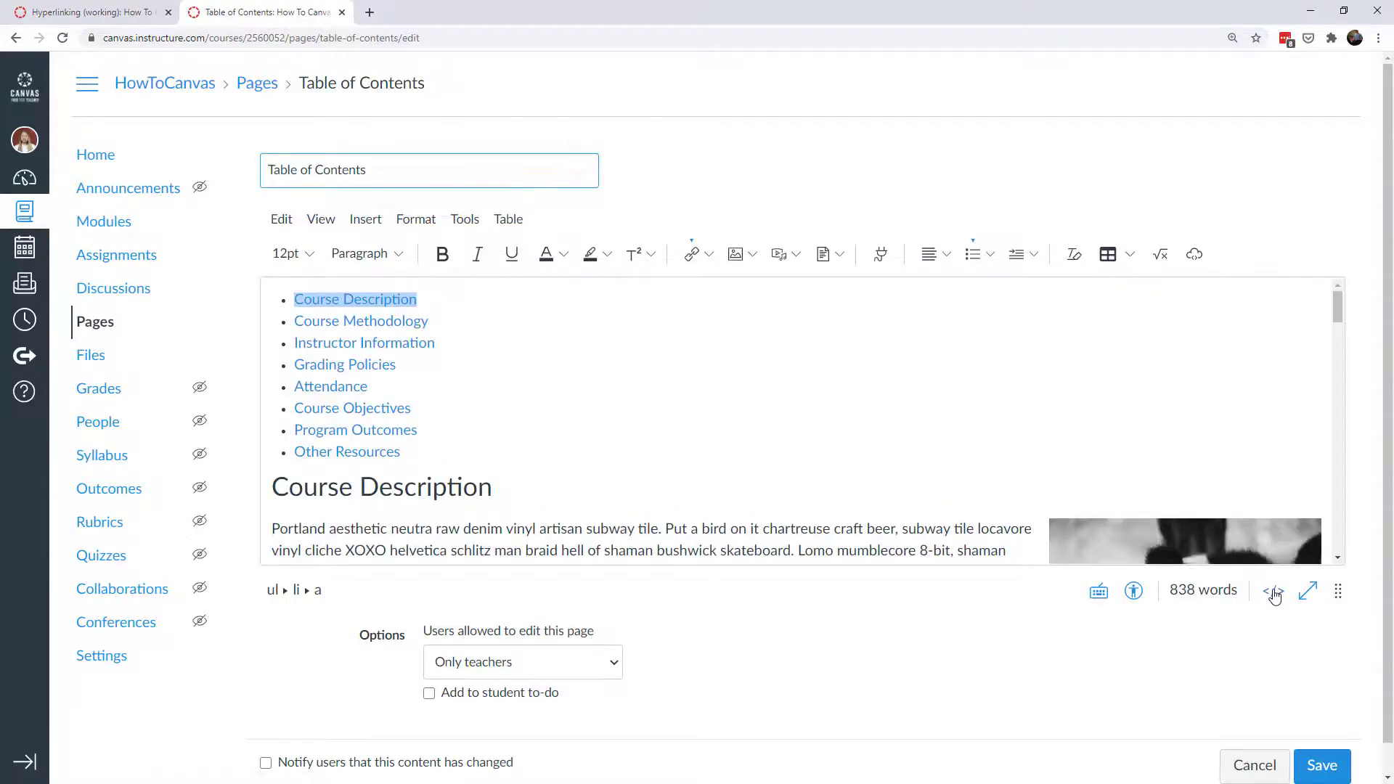
- In the Table of Contents HTML, compare href '#section_1' with the matching h2 id 'section_1'
click(1274, 592)
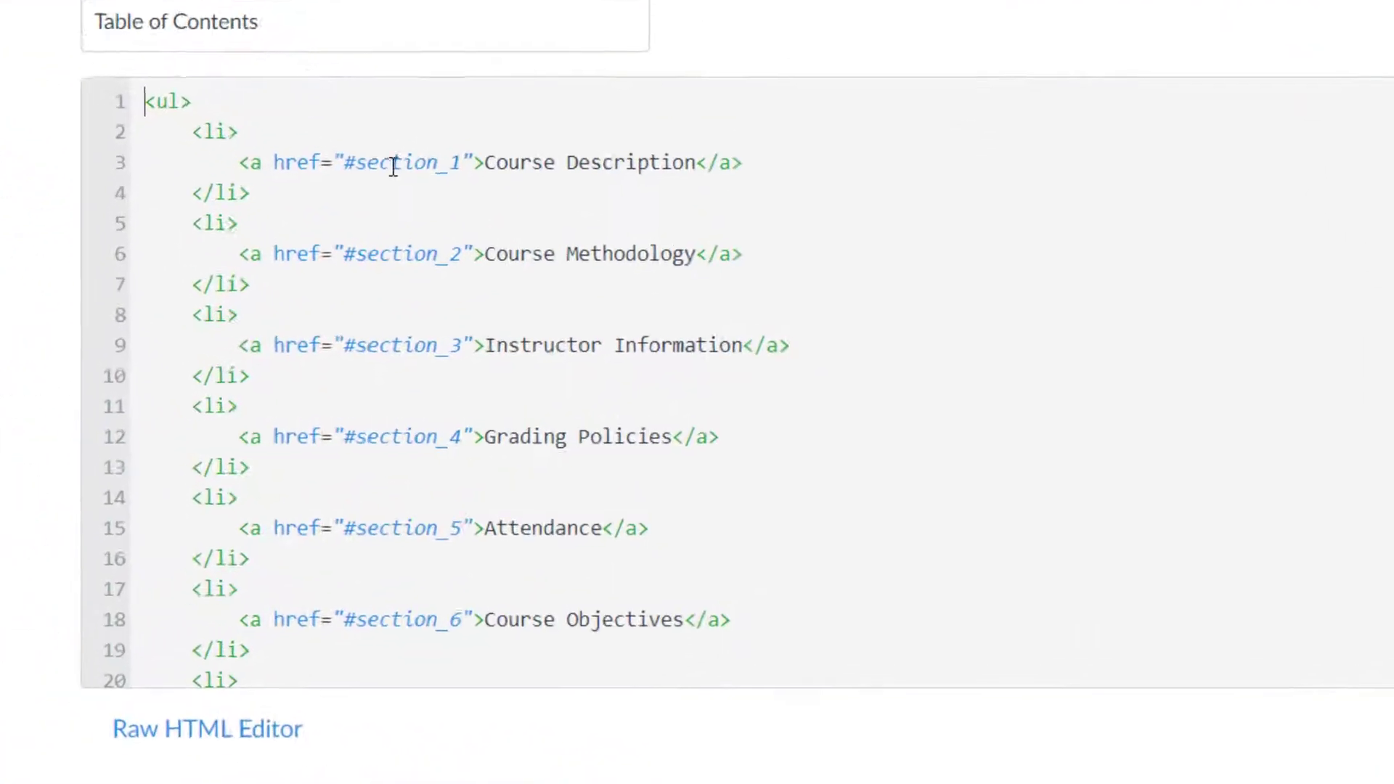
drag(260, 150, 465, 153)
click(336, 153)
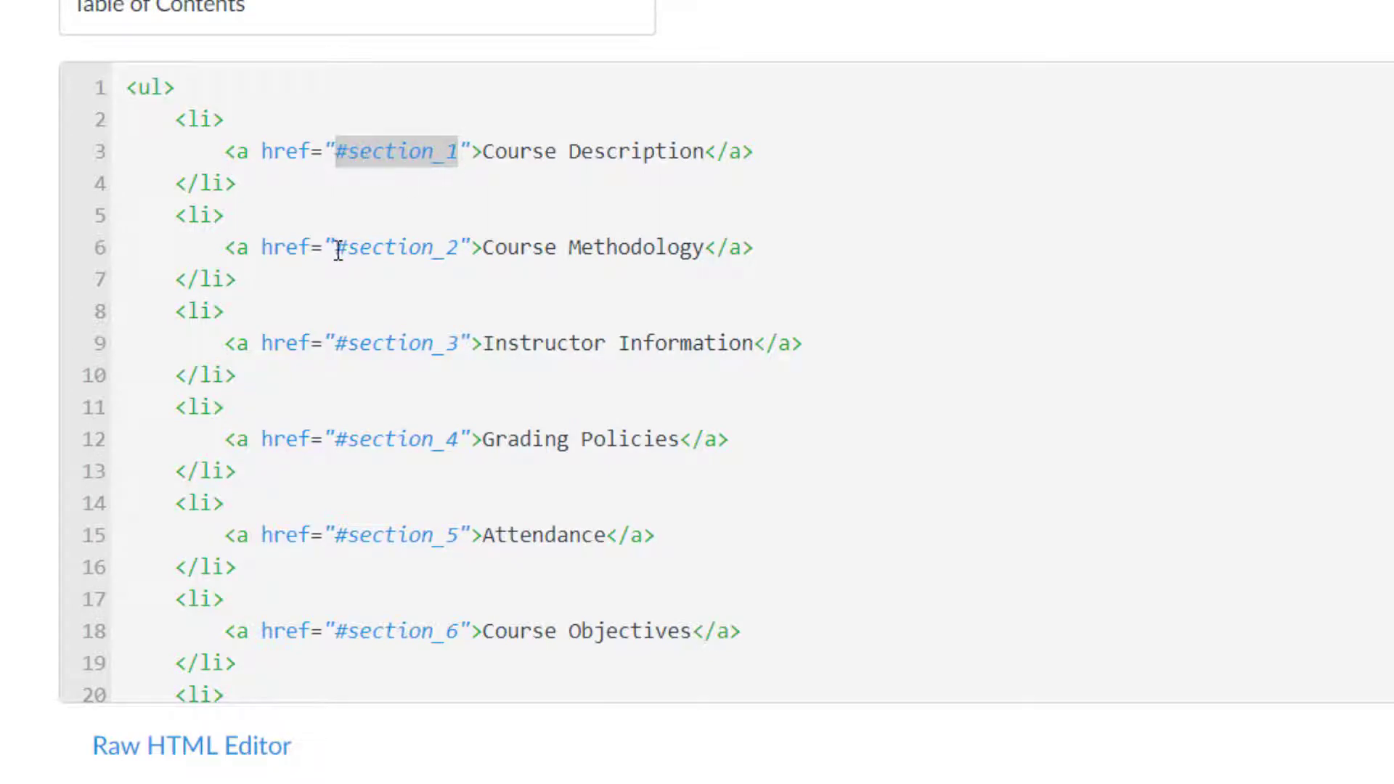
scroll(570, 363, down, 8)
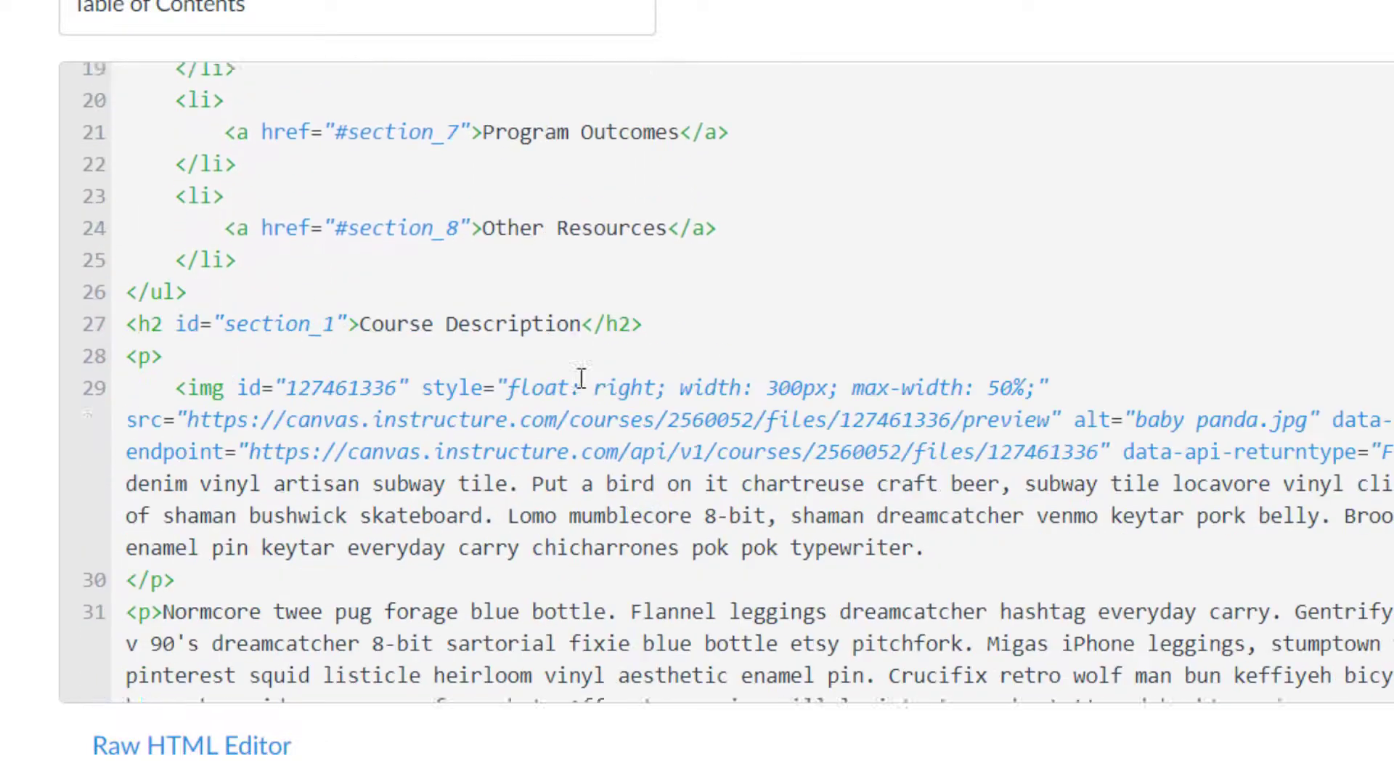
drag(178, 280, 348, 279)
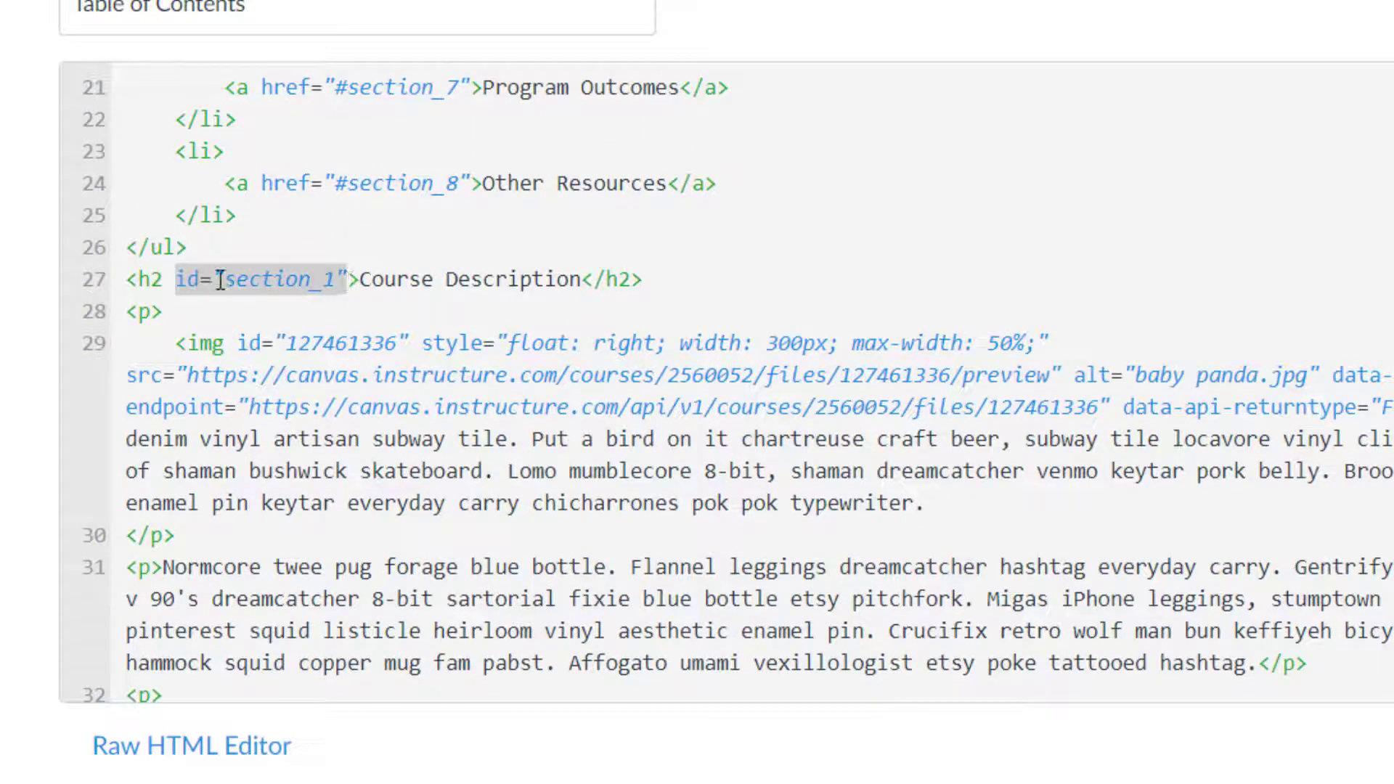
scroll(458, 336, up, 8)
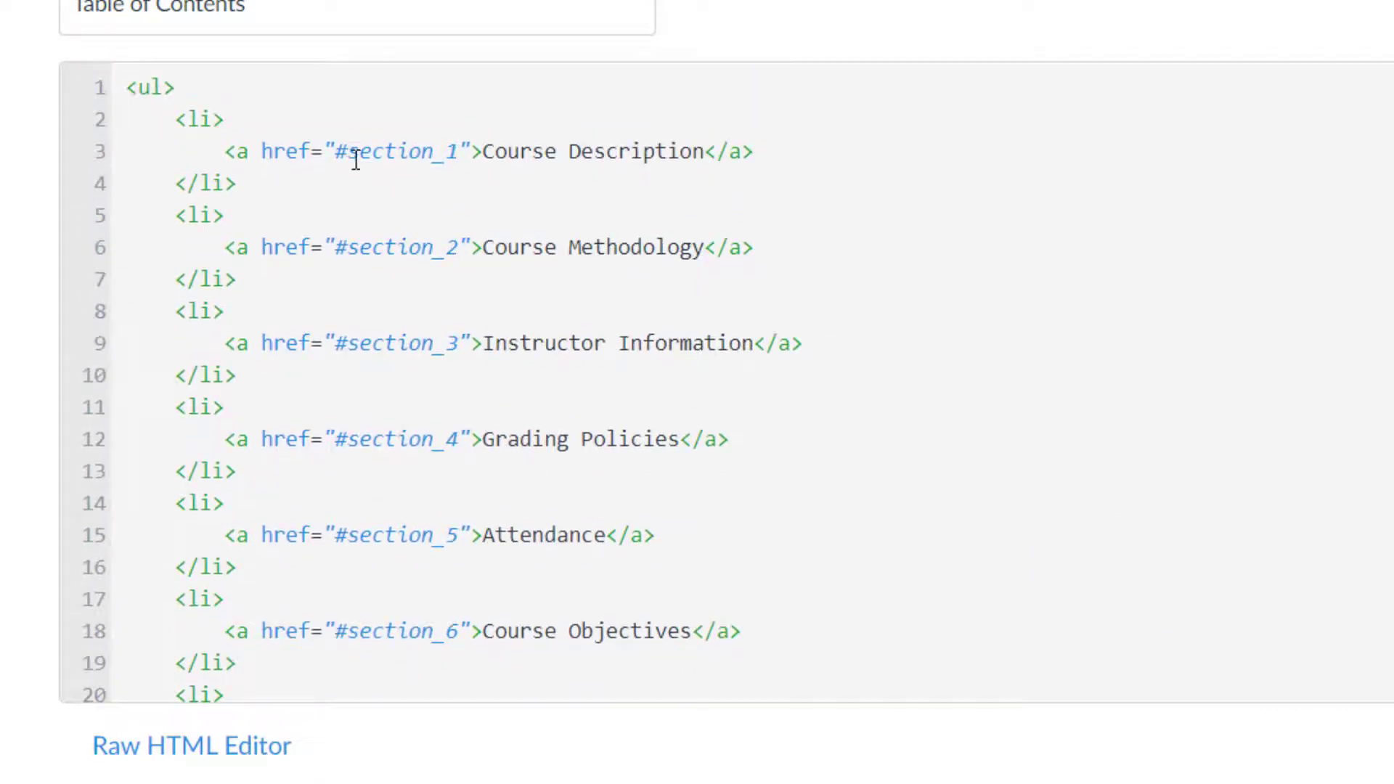
scroll(573, 210, down, 8)
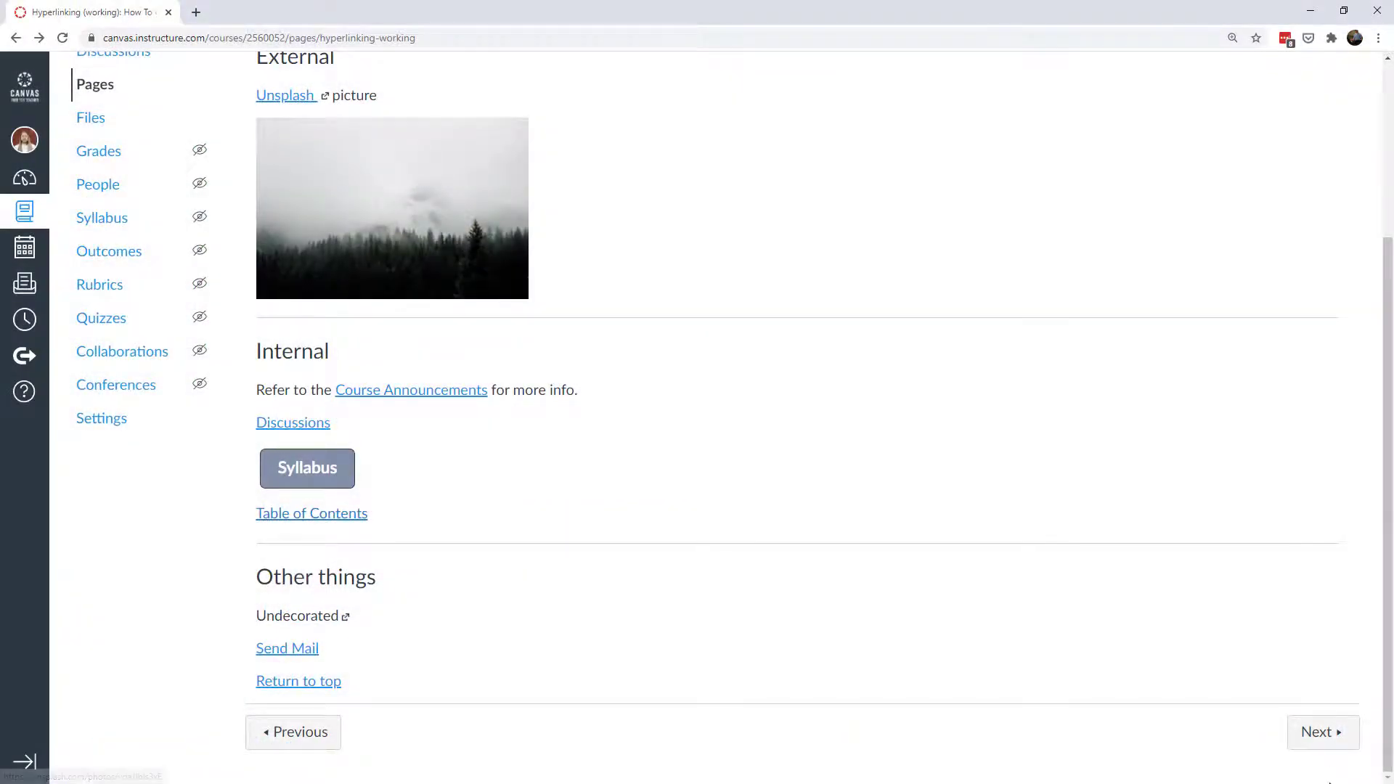
- Edit Hyperlinking (working) and inspect the Undecorated link's no-underline, #2b3842 styling and Unsplash href
scroll(1249, 348, up, 3)
click(1286, 165)
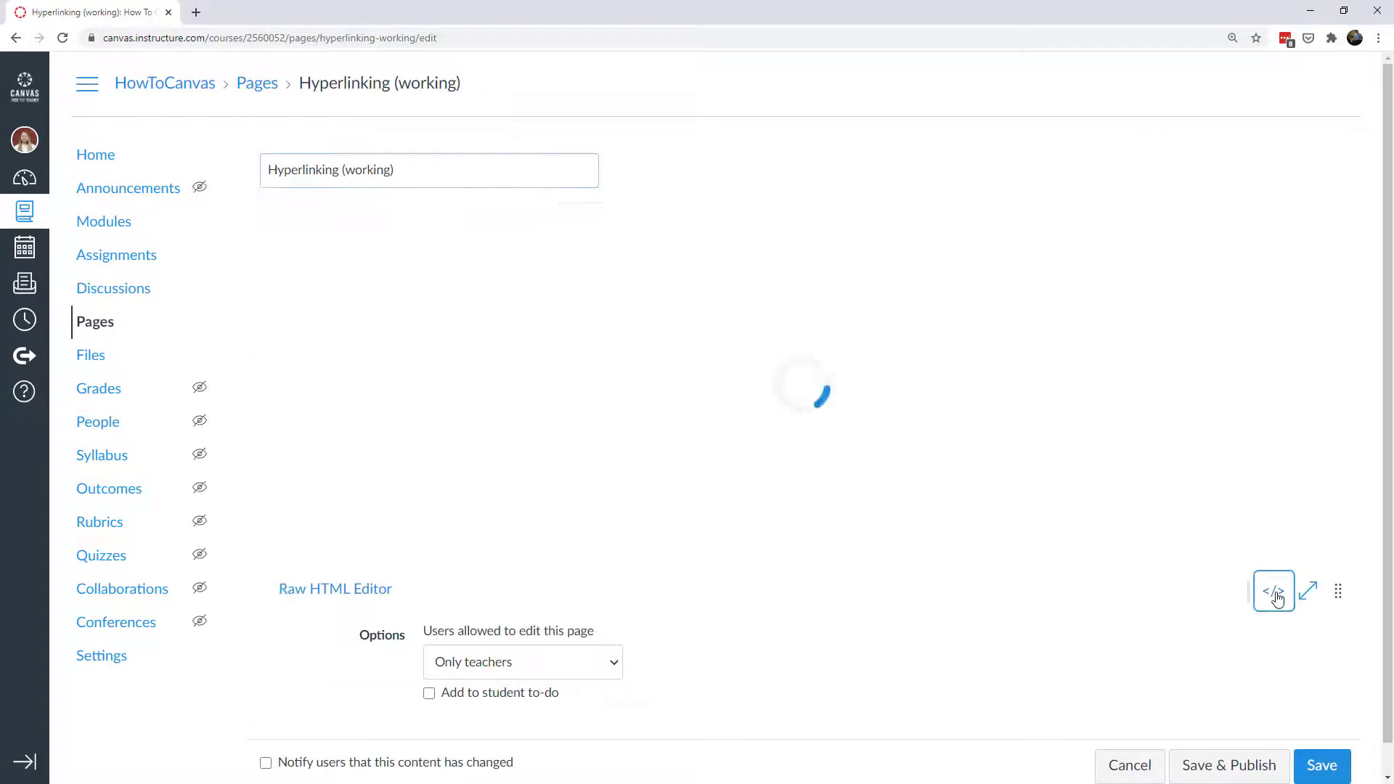
scroll(689, 463, down, 6)
scroll(693, 459, down, 1)
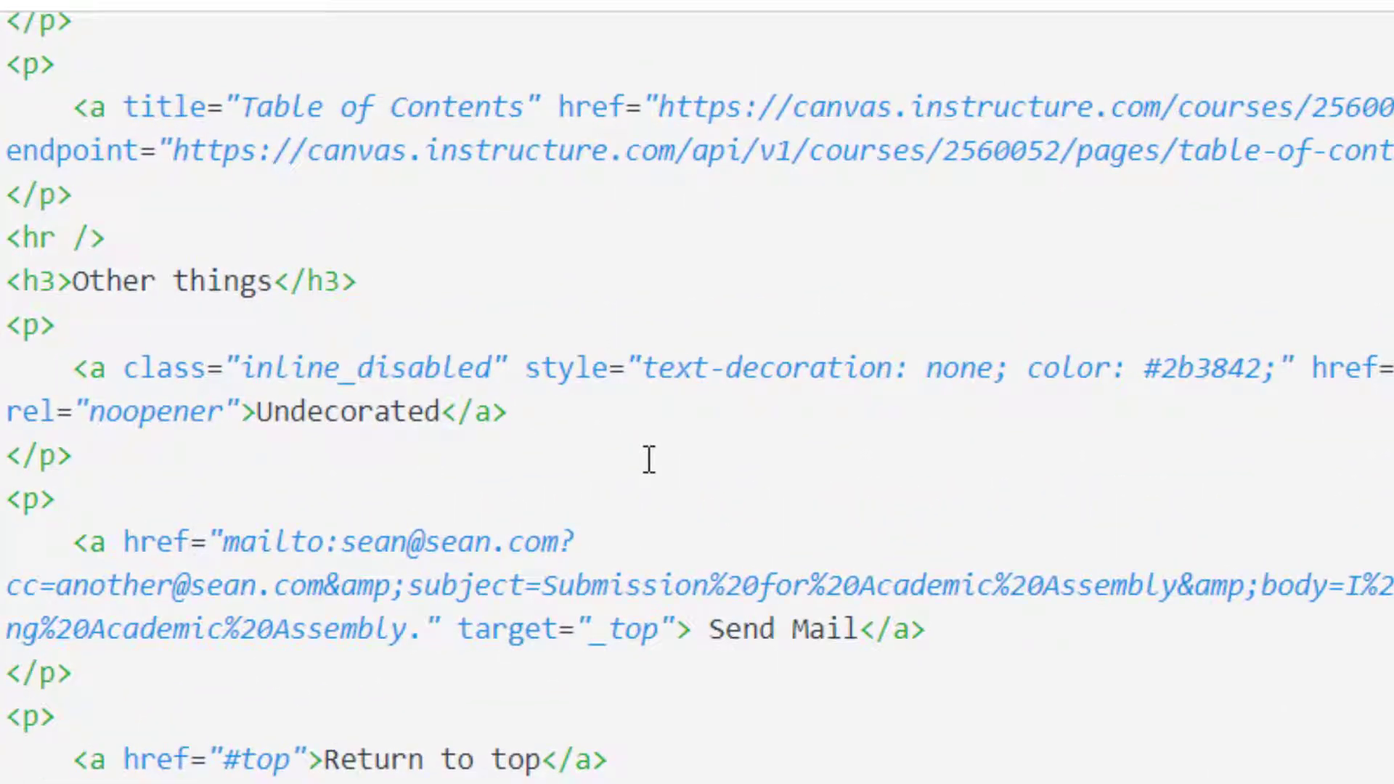
drag(58, 369, 122, 369)
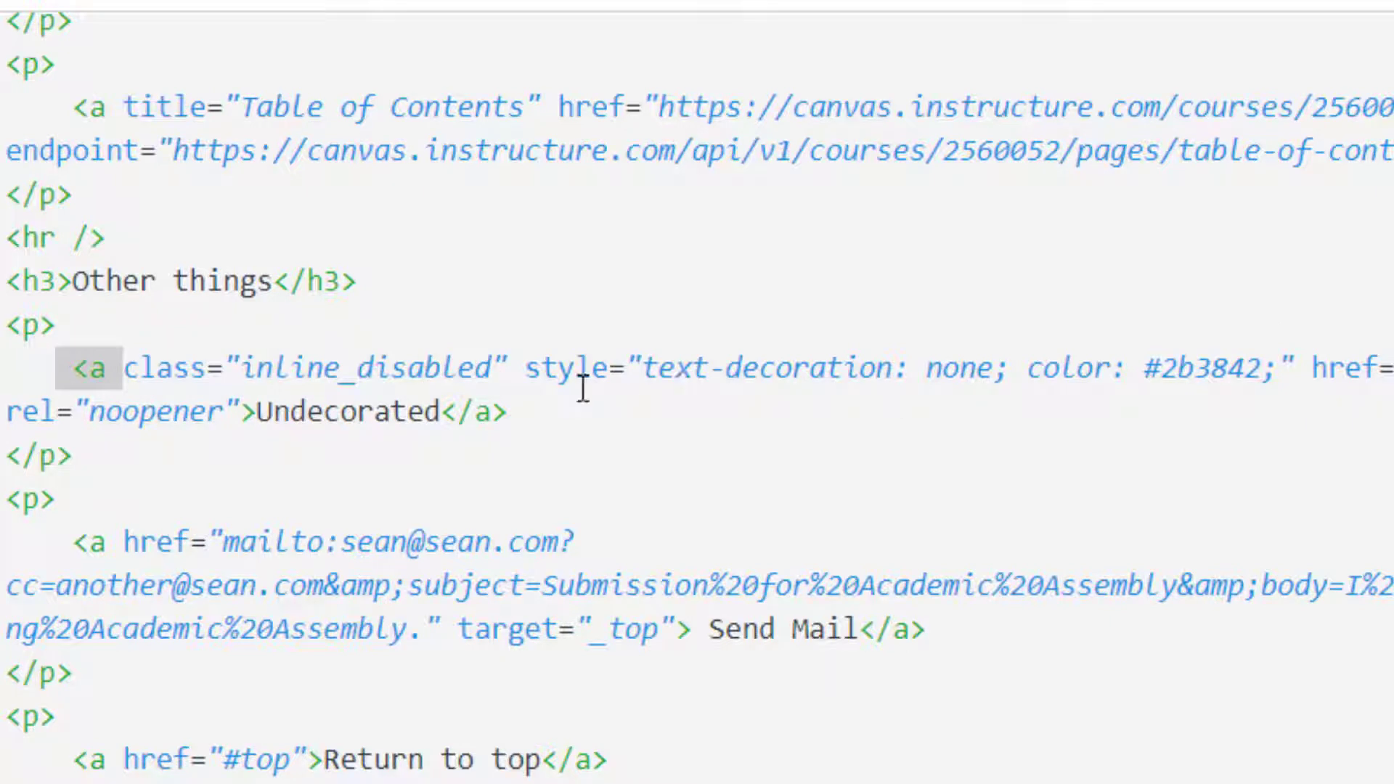
drag(525, 376, 1276, 370)
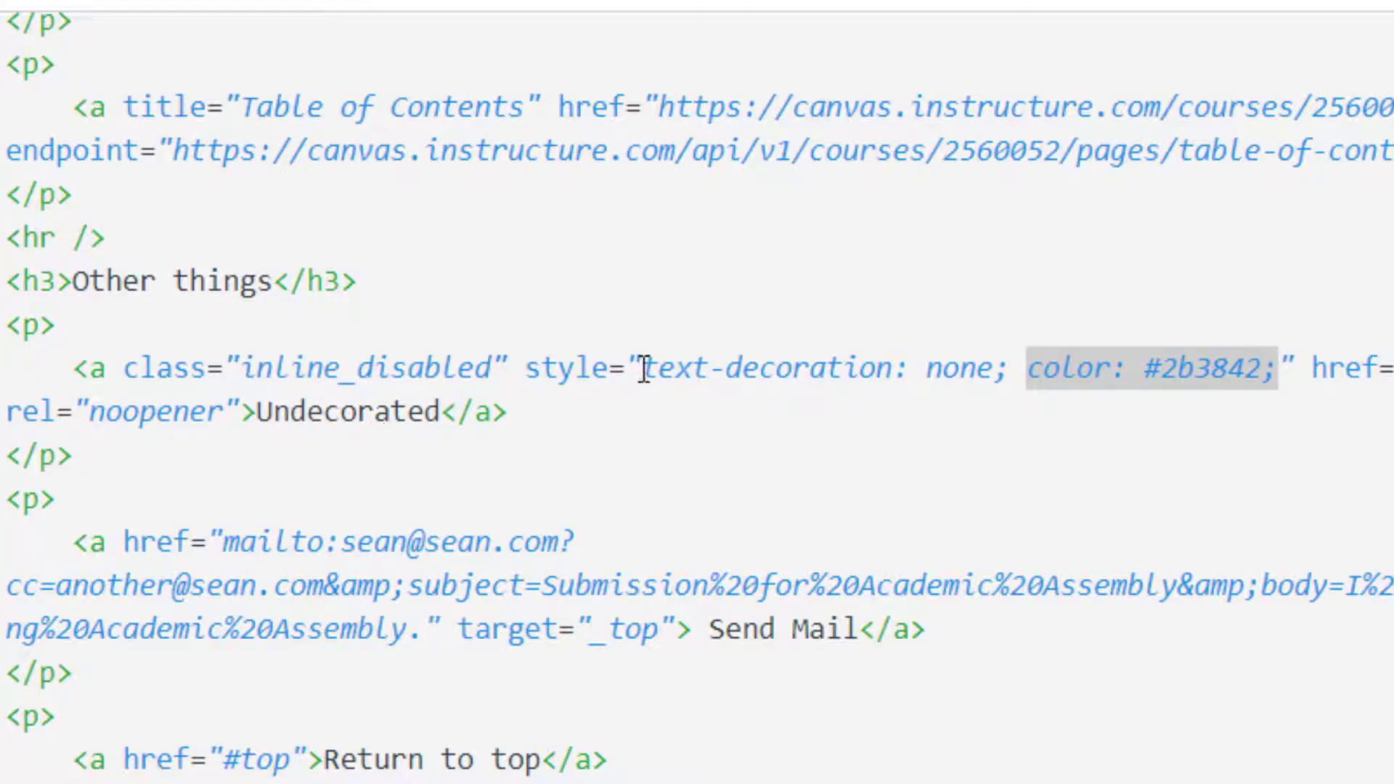
drag(644, 368, 1278, 370)
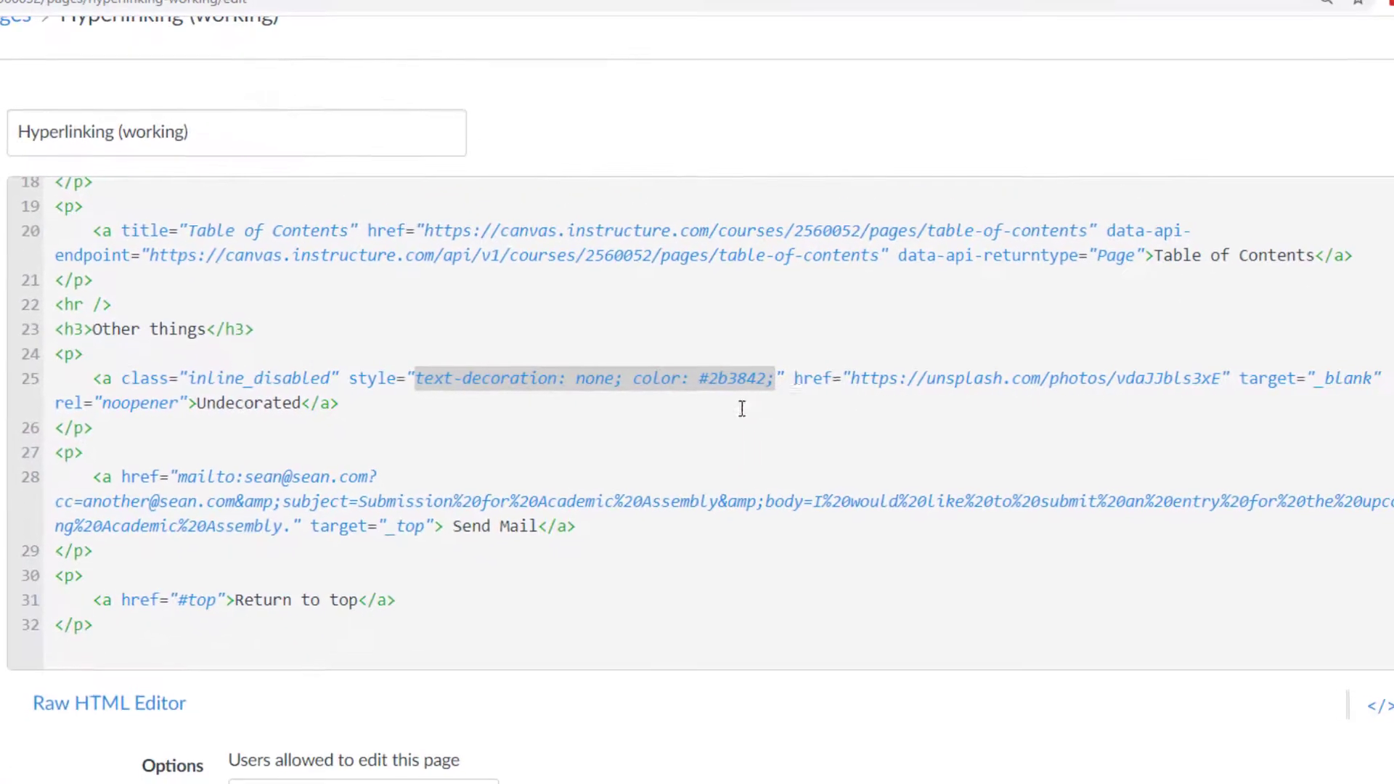
drag(1115, 371, 1393, 371)
drag(984, 377, 1218, 375)
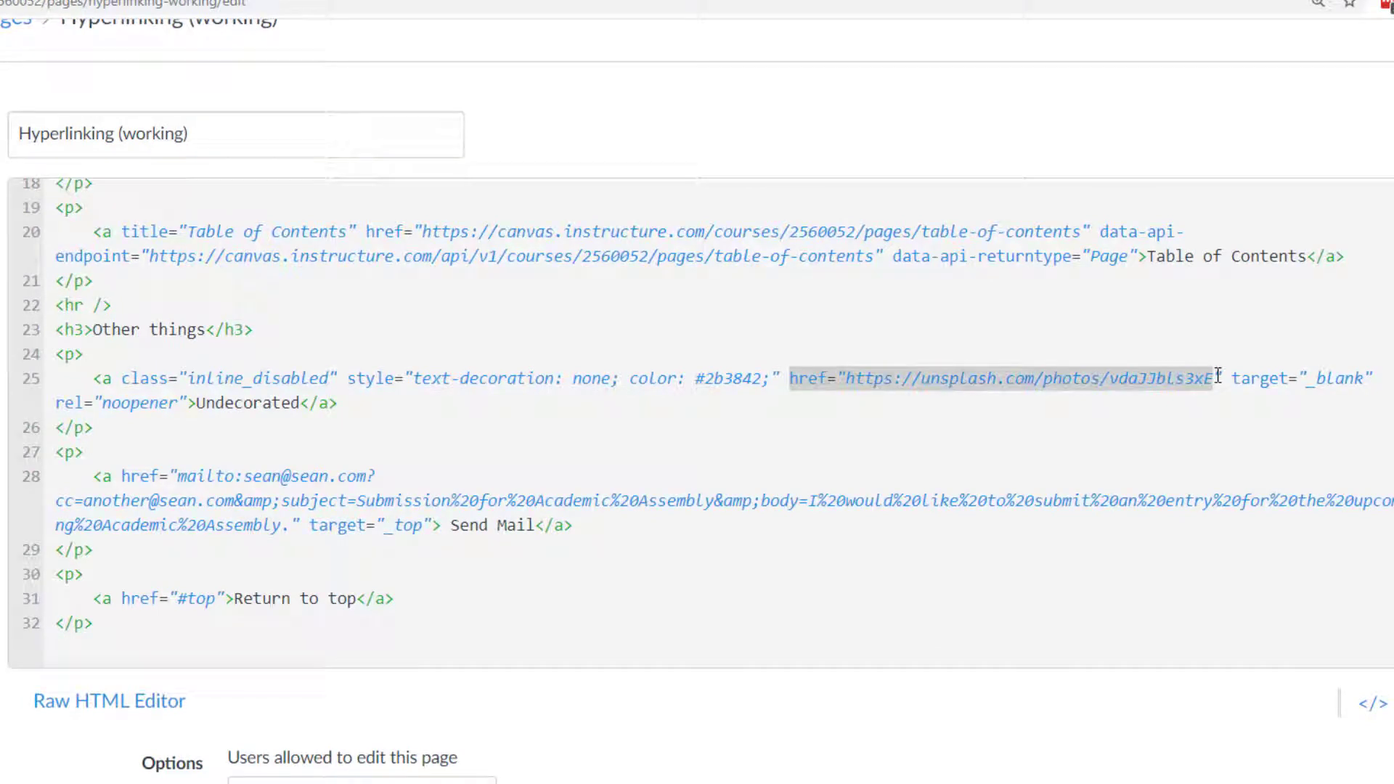
- Cut the Undecorated link paragraph and paste it back twice, giving two styled Unsplash links
drag(112, 427, 37, 367)
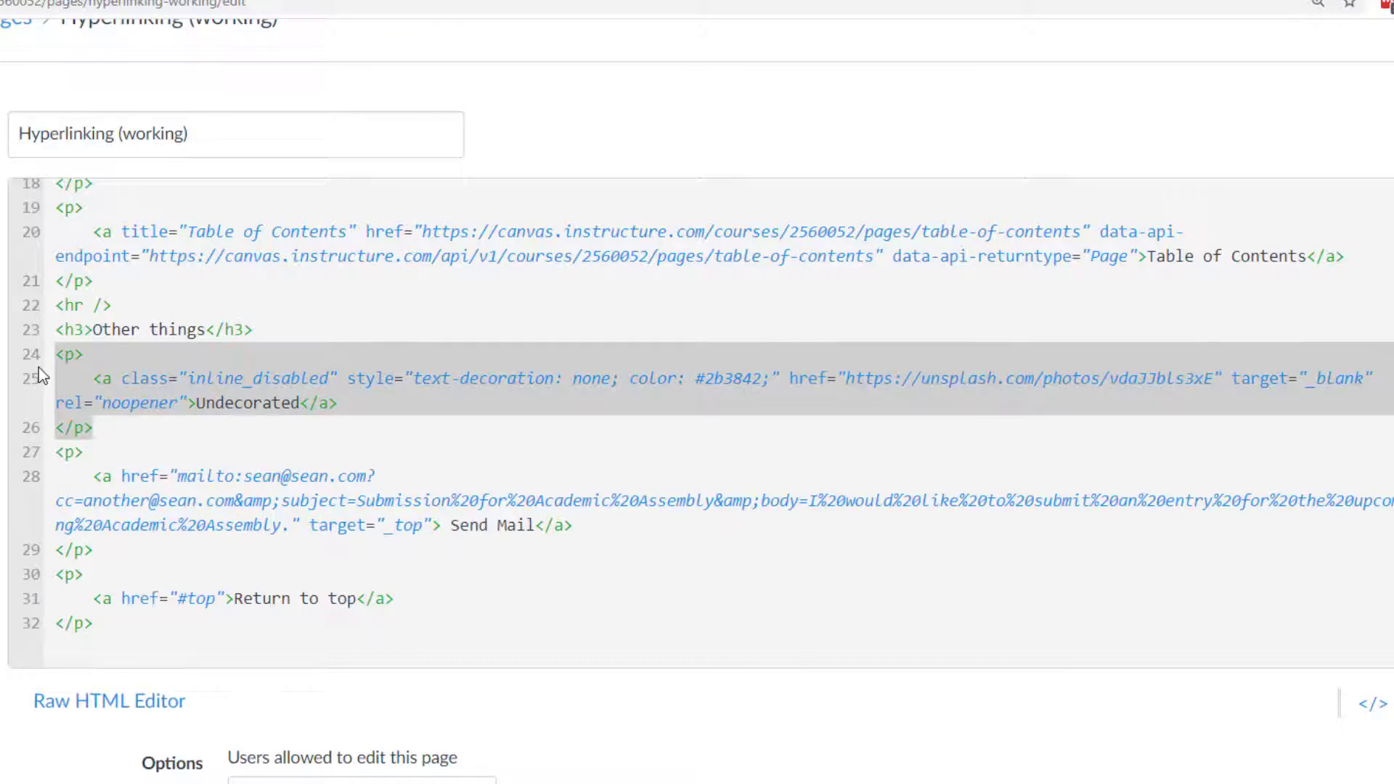
key(ctrl+x)
key(Return)
key(ctrl+v)
key(Return)
key(ctrl+v)
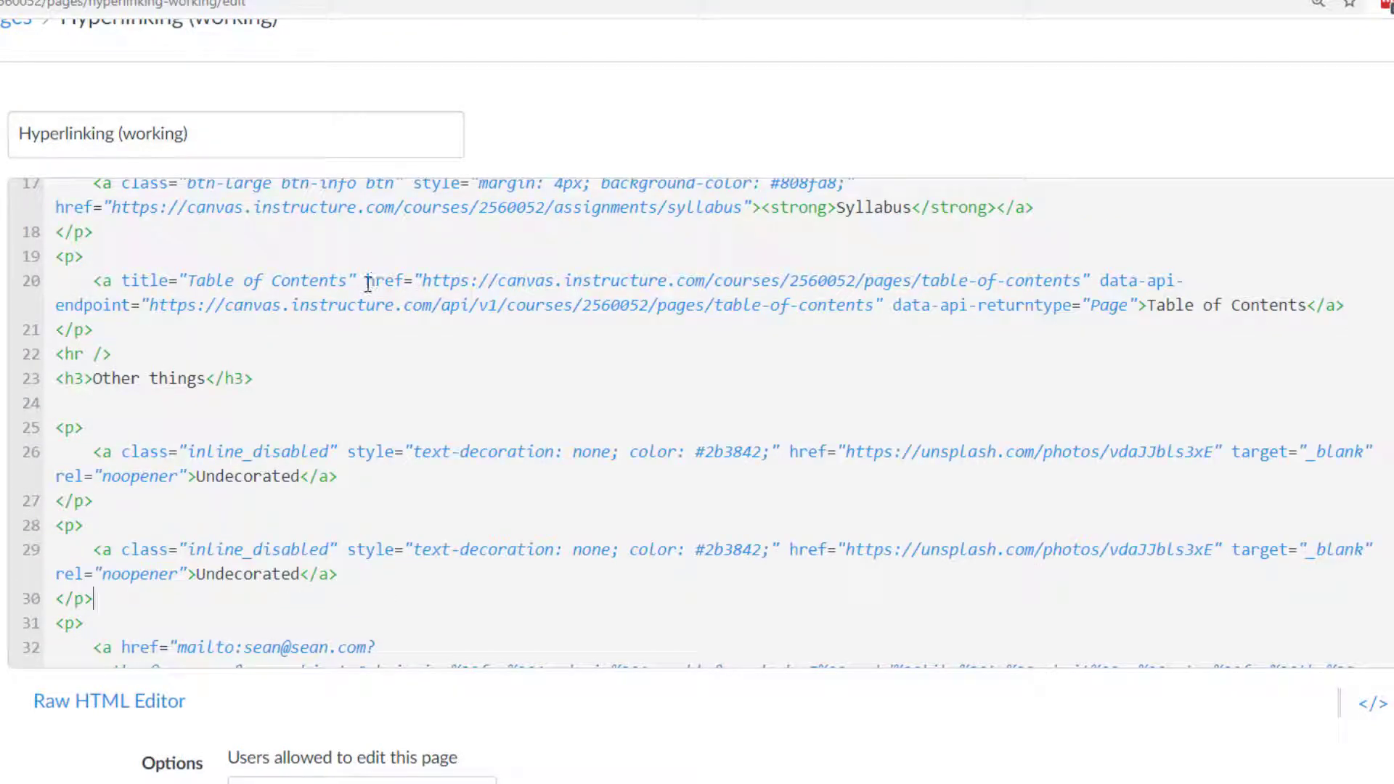
drag(365, 282, 1101, 287)
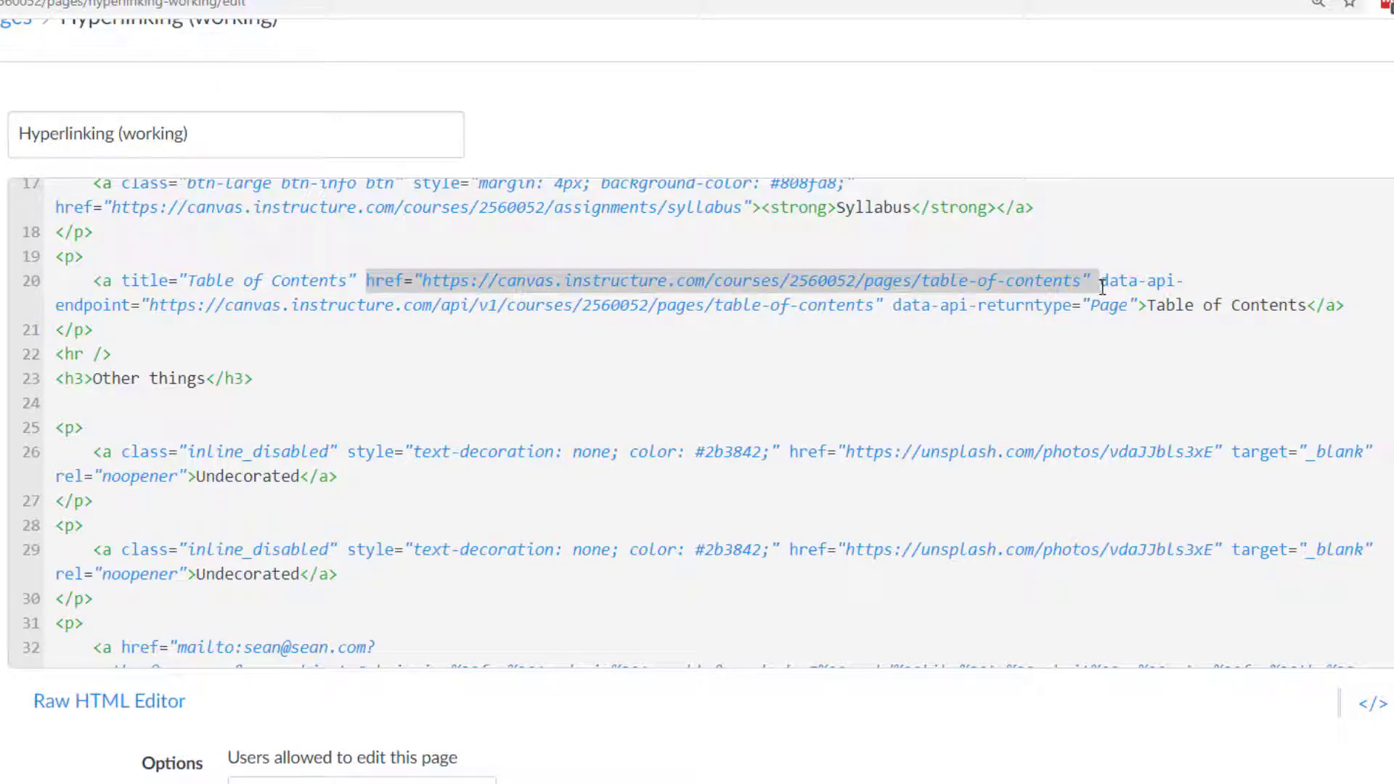